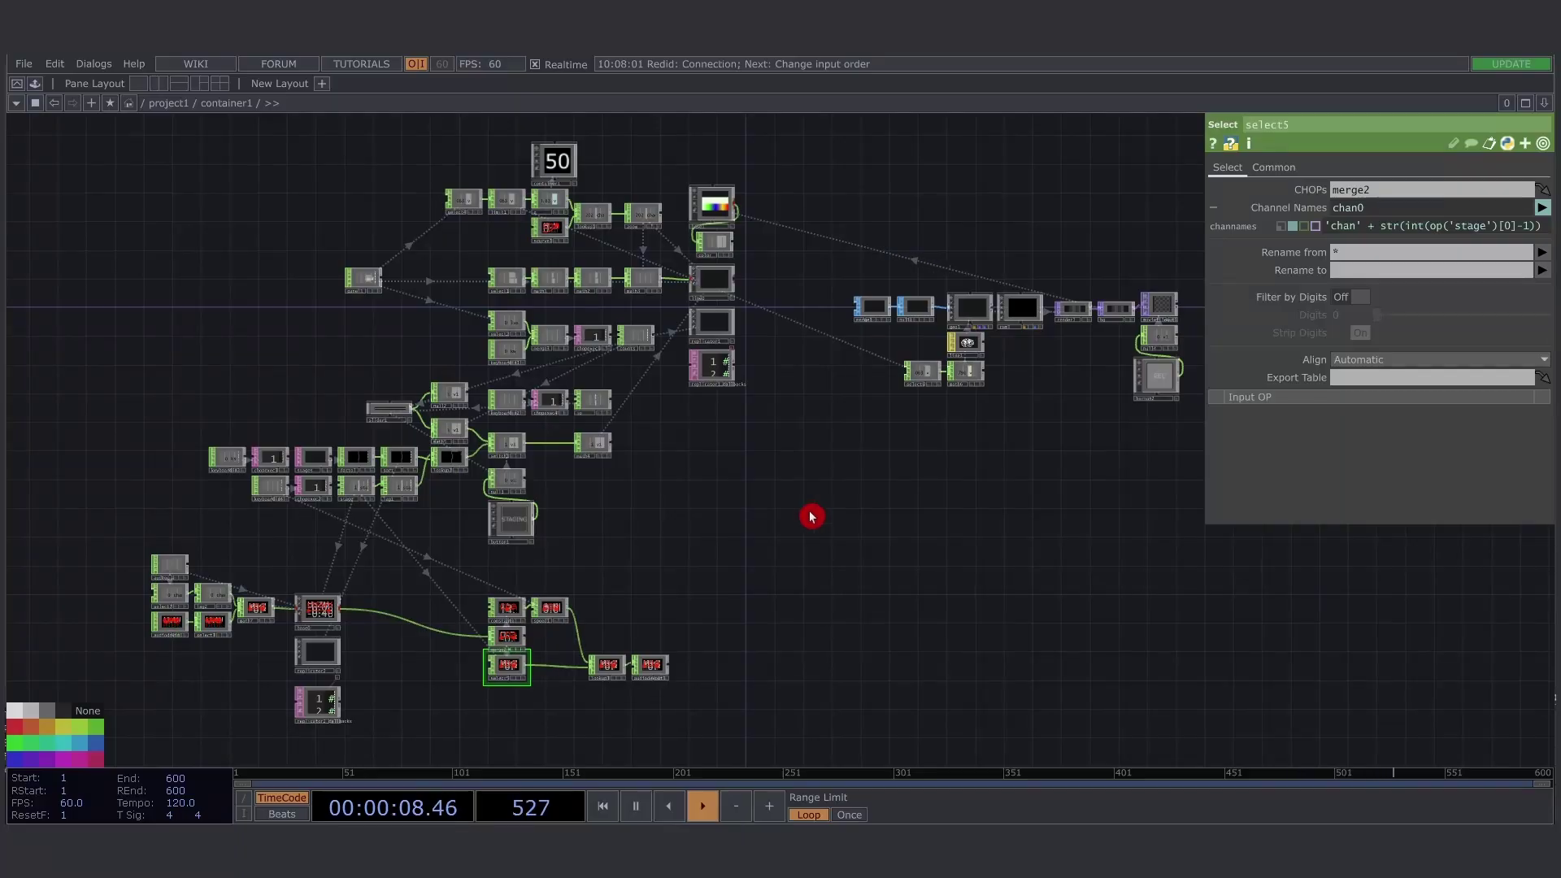
# - Open /project1/container1 in its own perform window with F1 and move the window left
pyautogui.moveTo(821, 491); pyautogui.dragTo(802, 471)
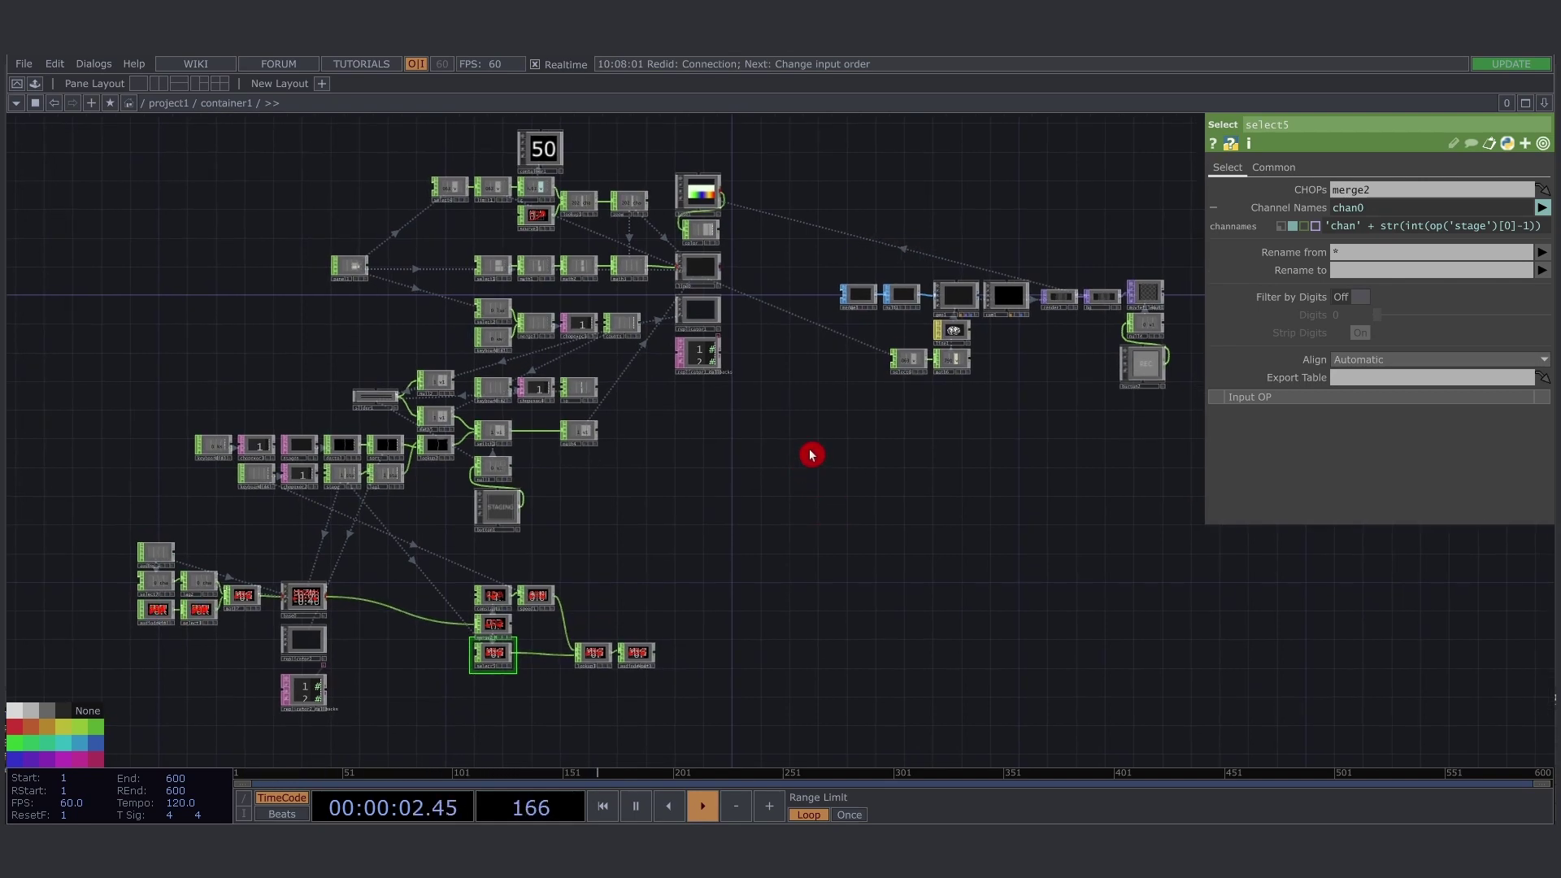
pyautogui.press('F1')
pyautogui.moveTo(964, 156); pyautogui.dragTo(885, 154)
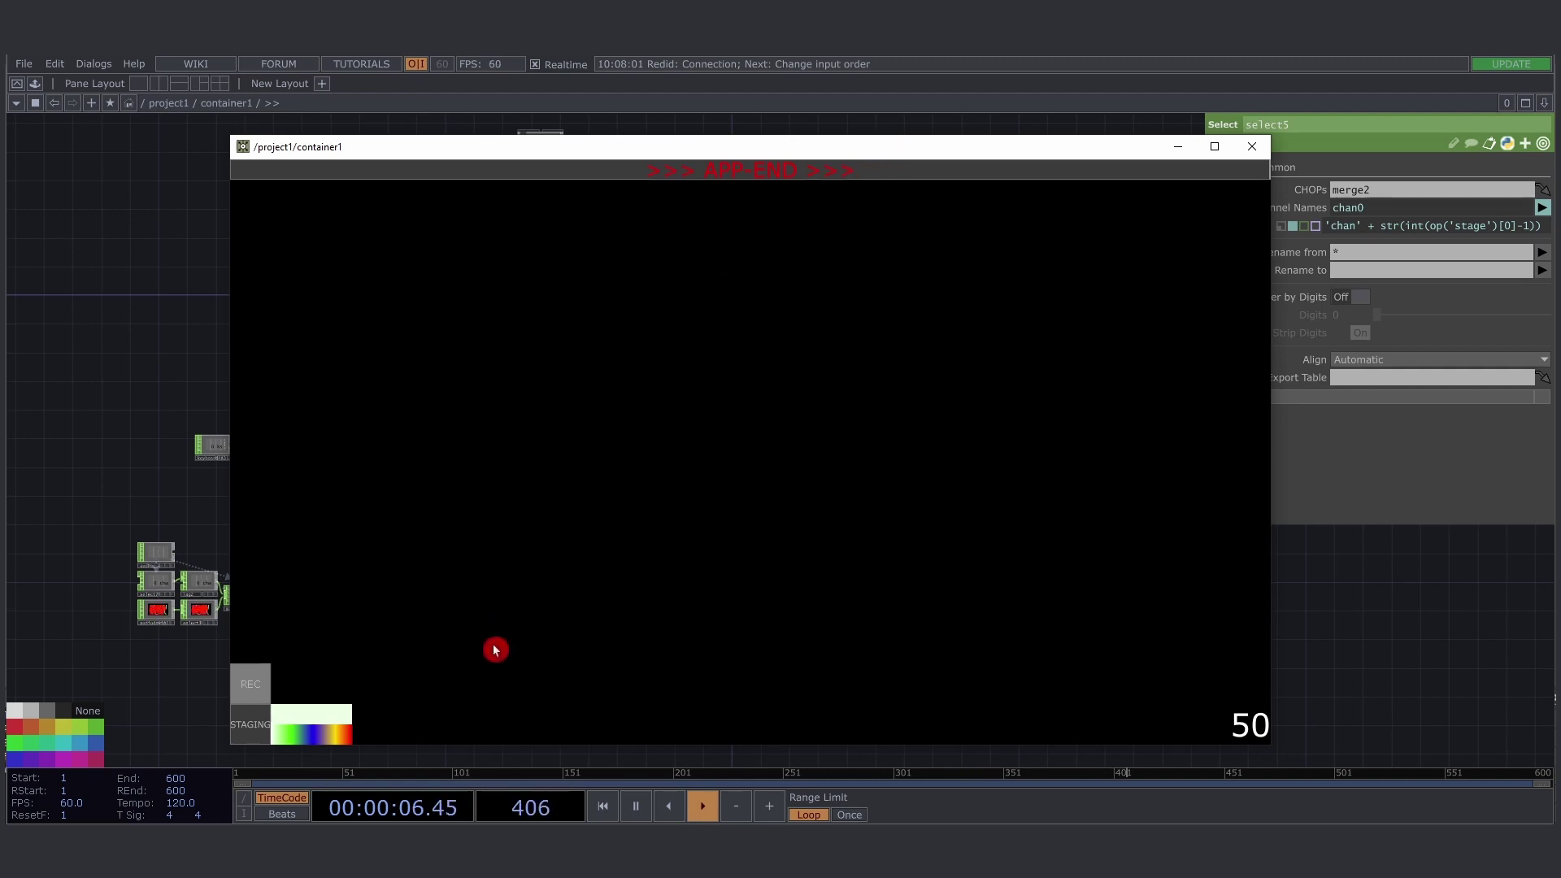
# - Choose white on the STAGING strip and draw a smiley face on the canvas
pyautogui.moveTo(337, 737); pyautogui.dragTo(258, 739)
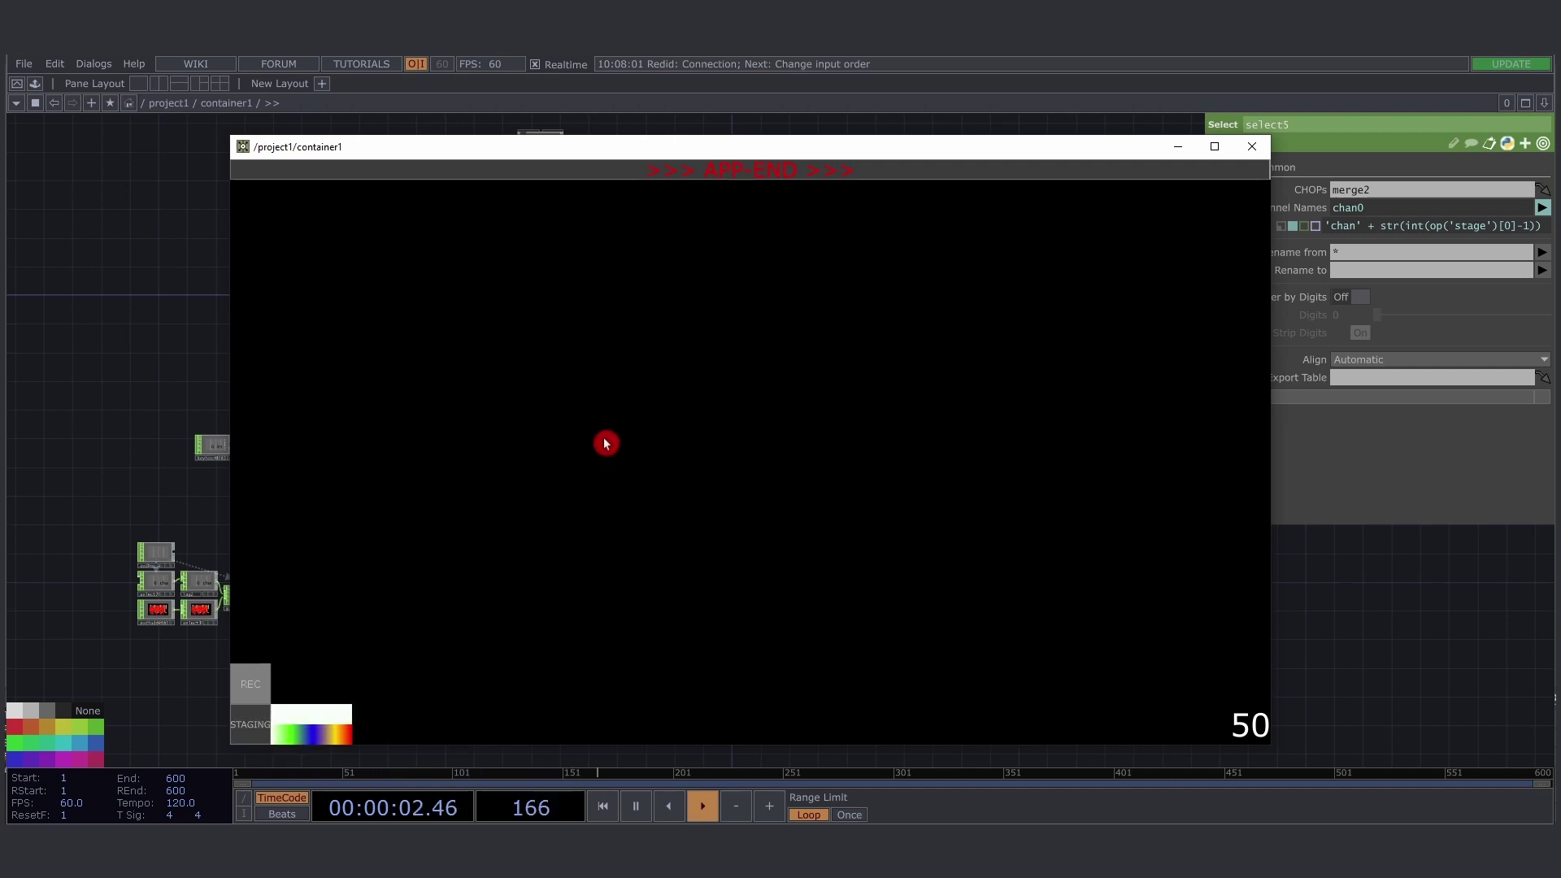
pyautogui.moveTo(776, 345)
pyautogui.mouseDown()
pyautogui.moveTo(655, 356)
pyautogui.moveTo(829, 418)
pyautogui.moveTo(686, 369)
pyautogui.moveTo(699, 398)
pyautogui.moveTo(752, 421)
pyautogui.mouseUp()
pyautogui.moveTo(591, 535)
pyautogui.mouseDown()
pyautogui.moveTo(915, 558)
pyautogui.moveTo(1145, 622)
pyautogui.mouseUp()
# - Draw a descending staircase of short white strokes trailing the face
pyautogui.moveTo(1060, 648); pyautogui.dragTo(1242, 648)
pyautogui.moveTo(1139, 658); pyautogui.dragTo(597, 434, button='right')
pyautogui.moveTo(600, 461); pyautogui.dragTo(855, 476)
pyautogui.moveTo(700, 541); pyautogui.dragTo(824, 553)
pyautogui.moveTo(931, 572); pyautogui.dragTo(1008, 602)
pyautogui.moveTo(491, 457); pyautogui.dragTo(773, 468)
pyautogui.moveTo(638, 524); pyautogui.dragTo(917, 545)
pyautogui.moveTo(766, 593); pyautogui.dragTo(1031, 605)
pyautogui.moveTo(276, 330); pyautogui.dragTo(557, 352)
pyautogui.moveTo(509, 412); pyautogui.dragTo(951, 586)
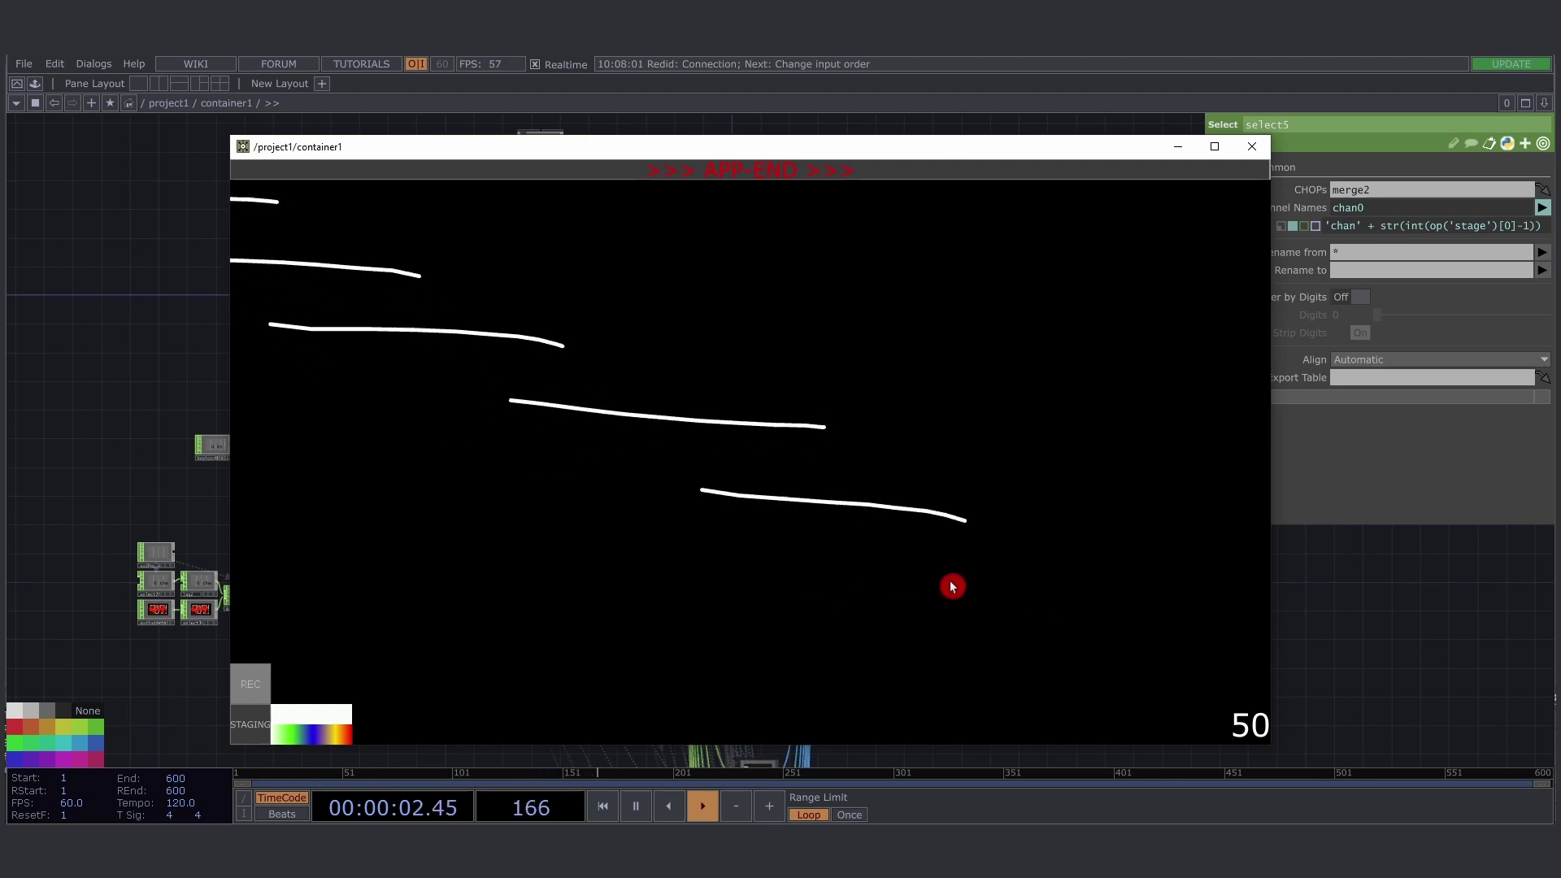
pyautogui.moveTo(729, 463); pyautogui.dragTo(868, 473)
pyautogui.moveTo(732, 528); pyautogui.dragTo(976, 547)
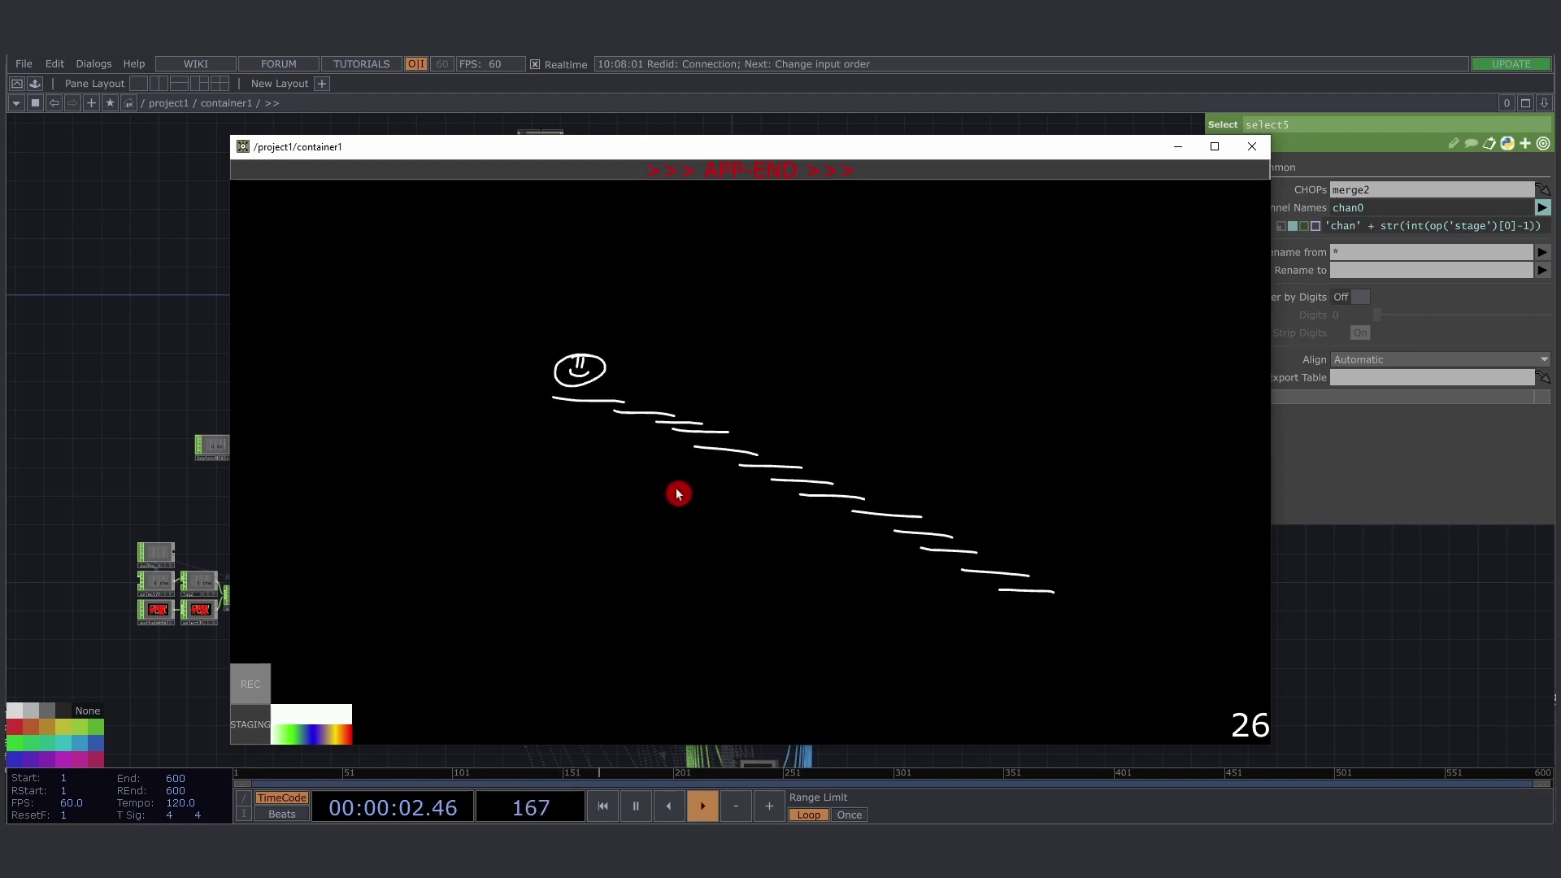
# - Draw a blue loop around the doodle, then a red line and red loop across it
pyautogui.click(317, 738)
pyautogui.moveTo(505, 297)
pyautogui.mouseDown()
pyautogui.moveTo(447, 279)
pyautogui.moveTo(780, 550)
pyautogui.moveTo(541, 301)
pyautogui.mouseUp()
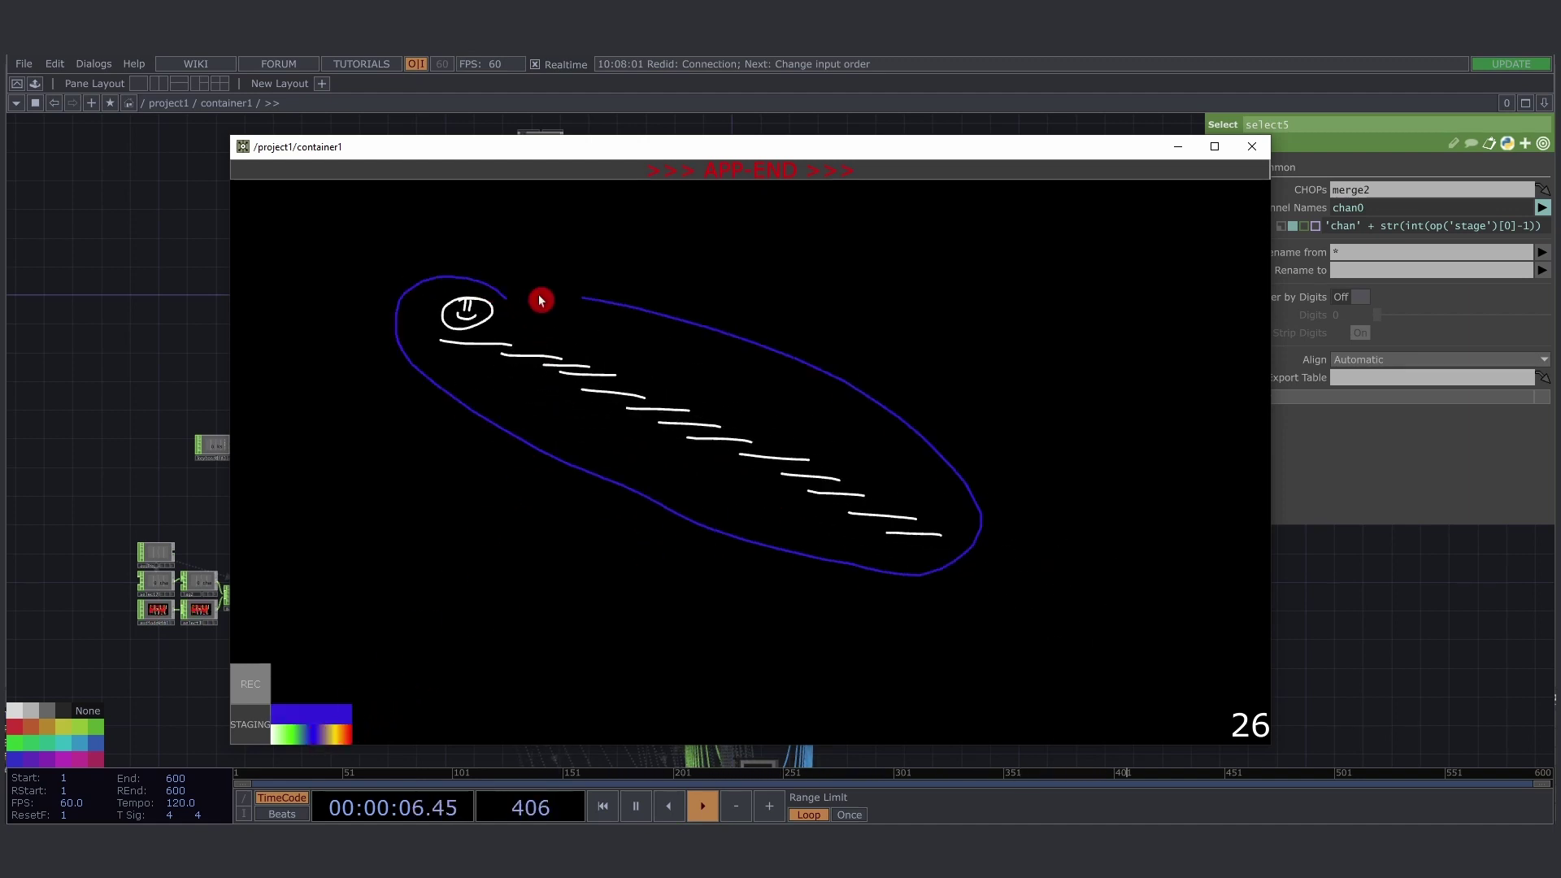
pyautogui.moveTo(329, 736); pyautogui.dragTo(348, 735)
pyautogui.moveTo(589, 591)
pyautogui.mouseDown()
pyautogui.moveTo(793, 389)
pyautogui.moveTo(823, 379)
pyautogui.mouseUp()
pyautogui.moveTo(557, 380)
pyautogui.mouseDown()
pyautogui.moveTo(673, 516)
pyautogui.moveTo(643, 387)
pyautogui.mouseUp()
# - Add a tan rising stroke, a green curve and a teal stroke above it
pyautogui.click(335, 732)
pyautogui.moveTo(477, 619)
pyautogui.mouseDown()
pyautogui.moveTo(553, 485)
pyautogui.moveTo(422, 561)
pyautogui.mouseUp()
pyautogui.click(308, 740)
pyautogui.click(299, 741)
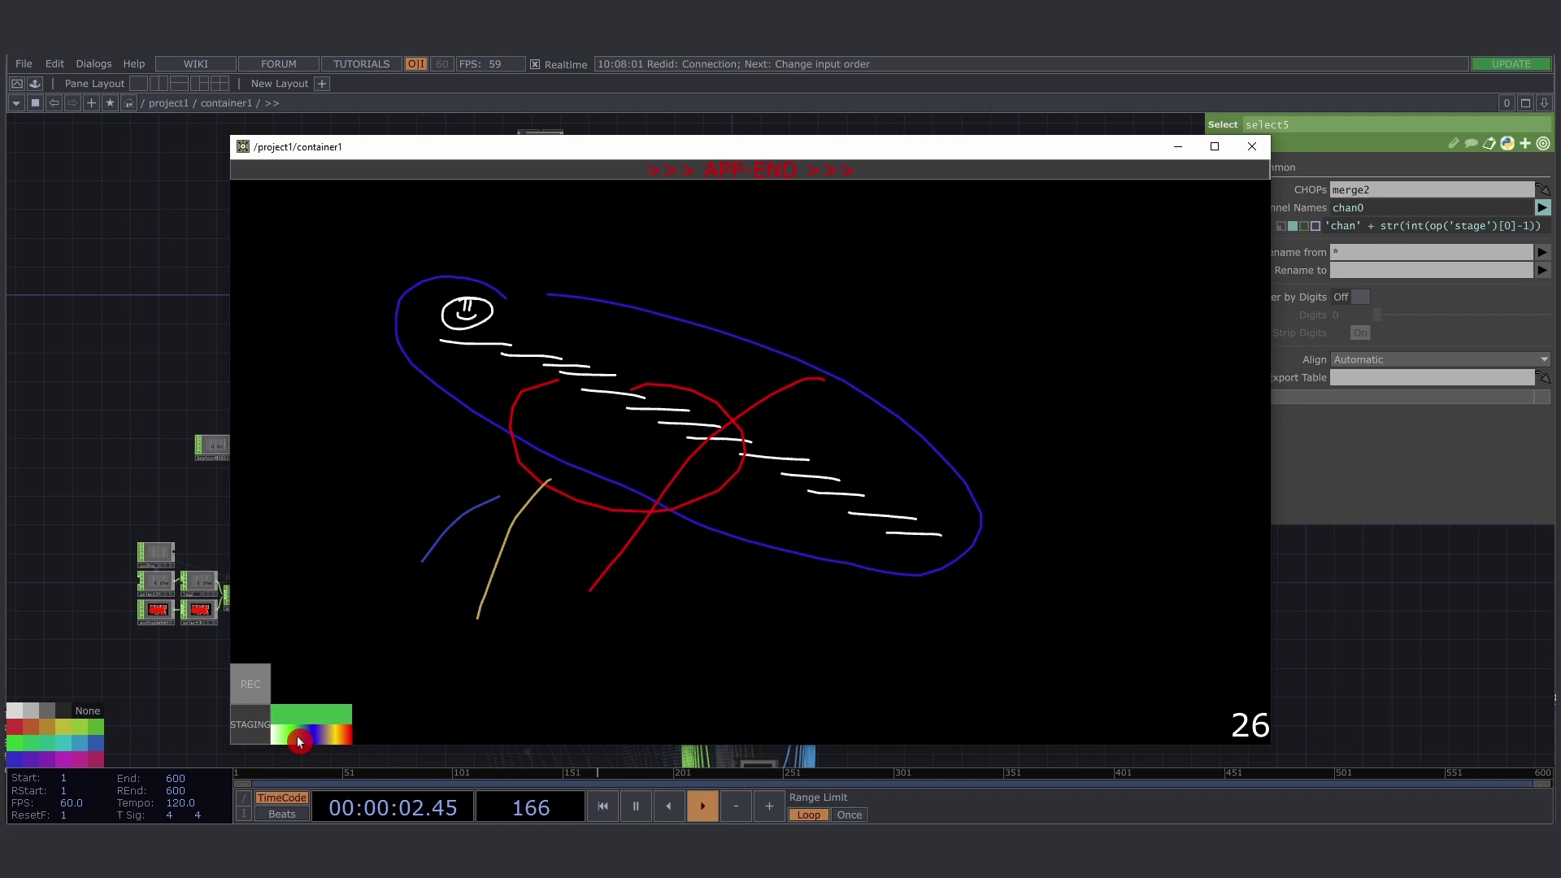
pyautogui.moveTo(537, 484); pyautogui.dragTo(399, 551)
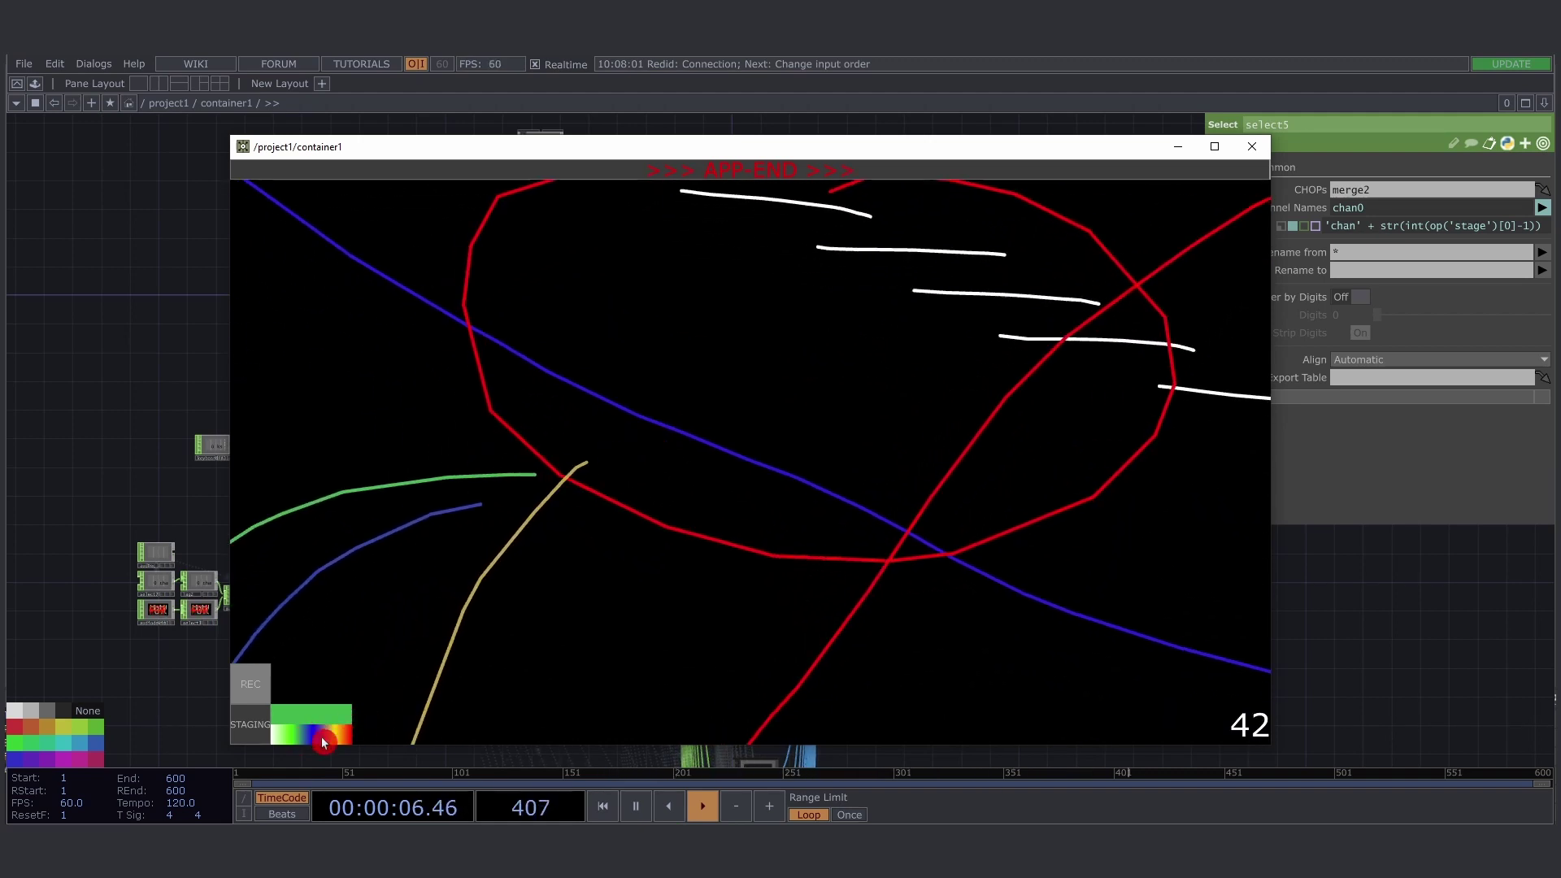
pyautogui.moveTo(323, 742); pyautogui.dragTo(311, 739)
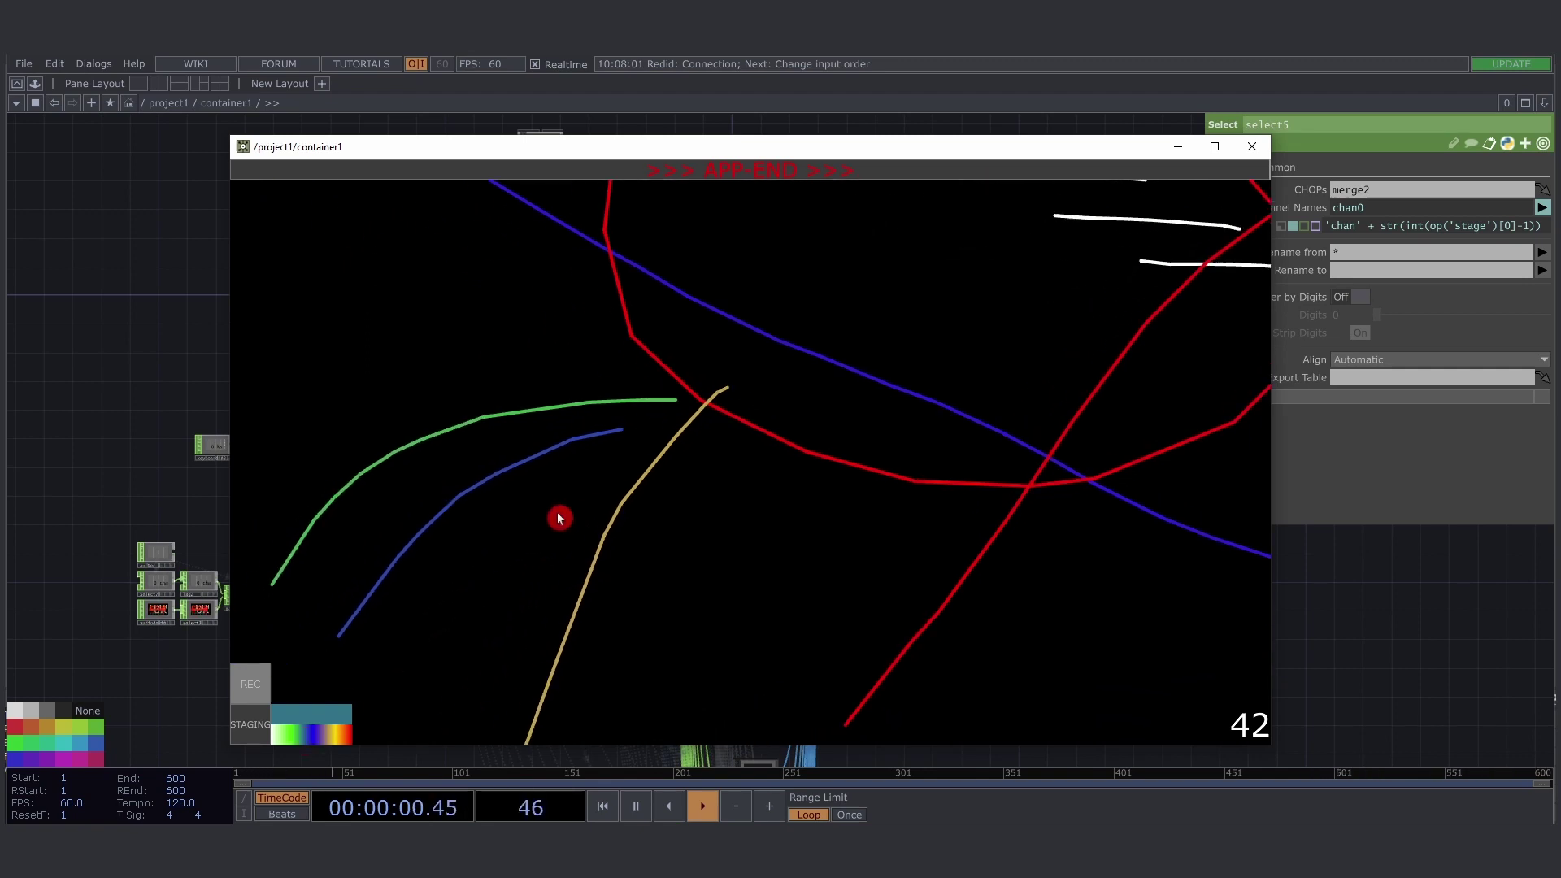
pyautogui.moveTo(413, 439); pyautogui.dragTo(534, 410)
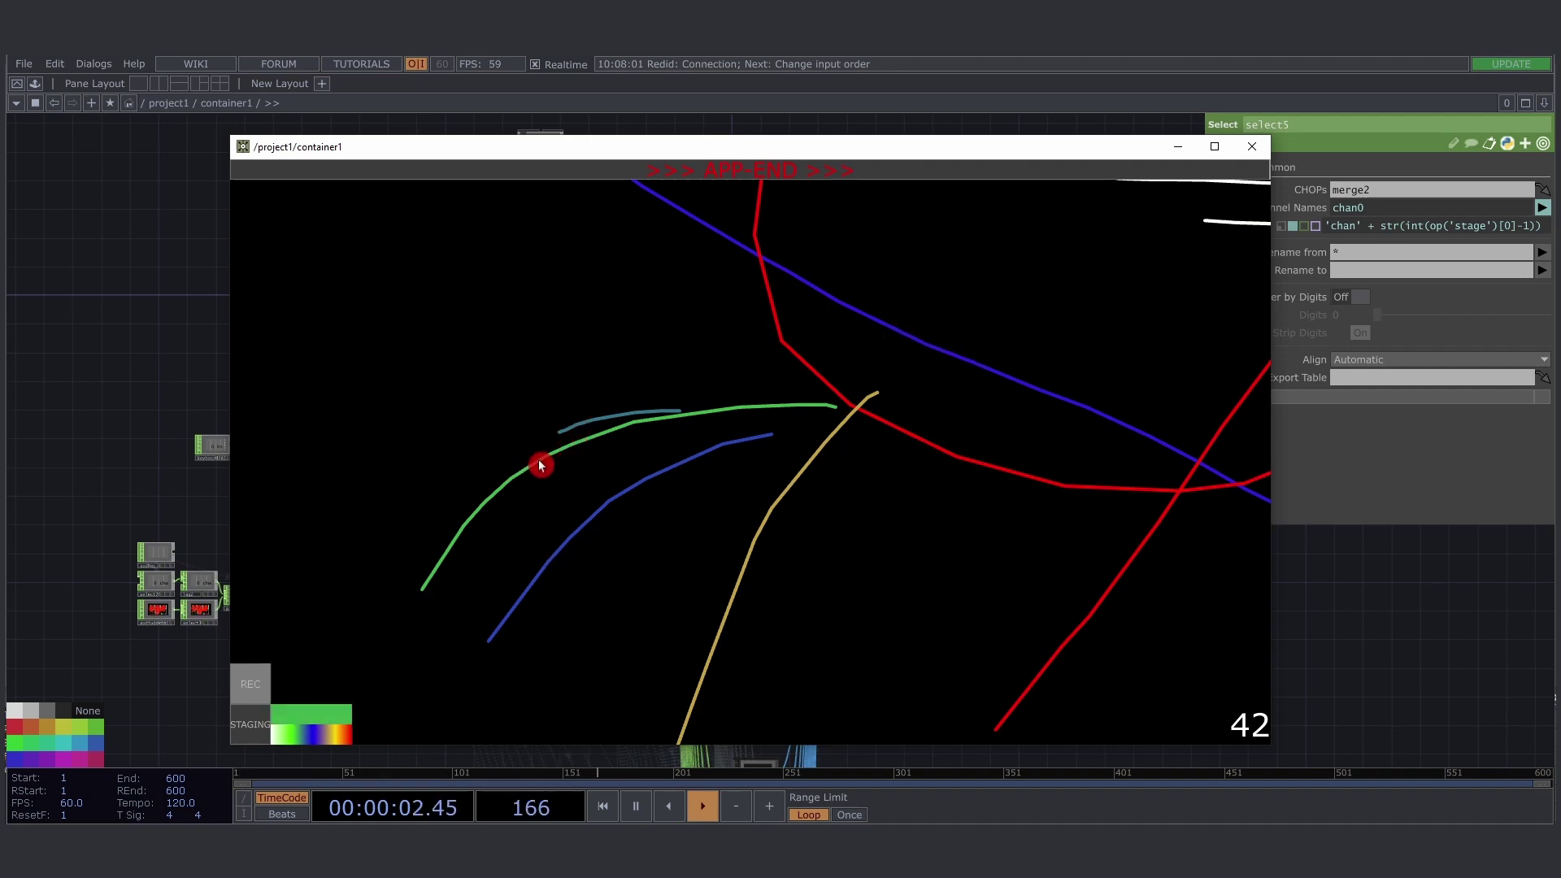
# - Add extra green, blue, tan and red strokes beside the existing ones
pyautogui.moveTo(507, 510); pyautogui.dragTo(591, 457)
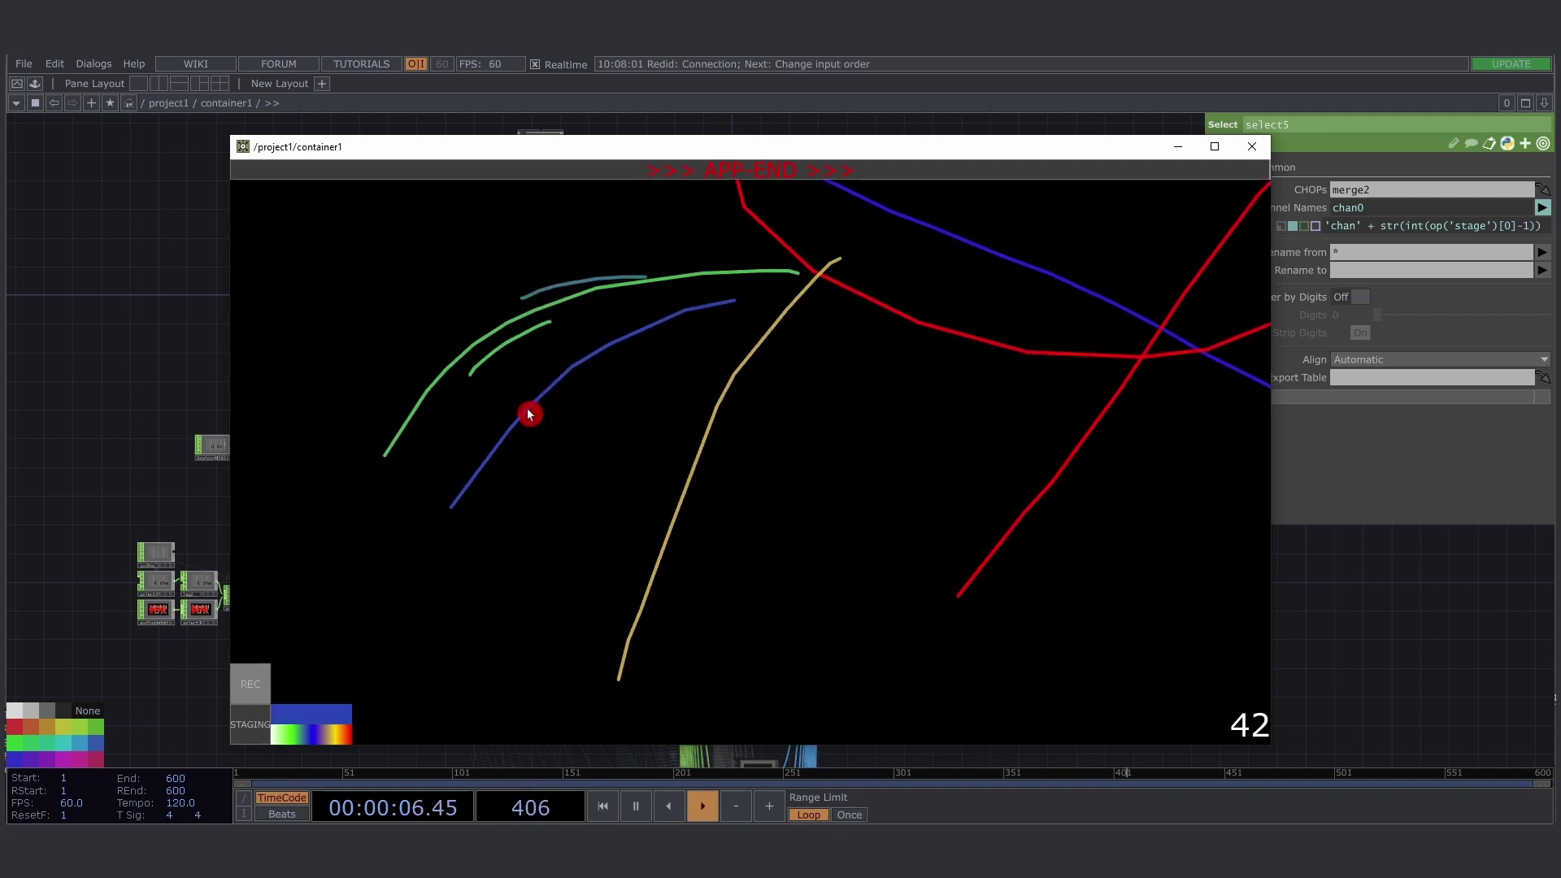
pyautogui.moveTo(478, 504); pyautogui.dragTo(591, 392)
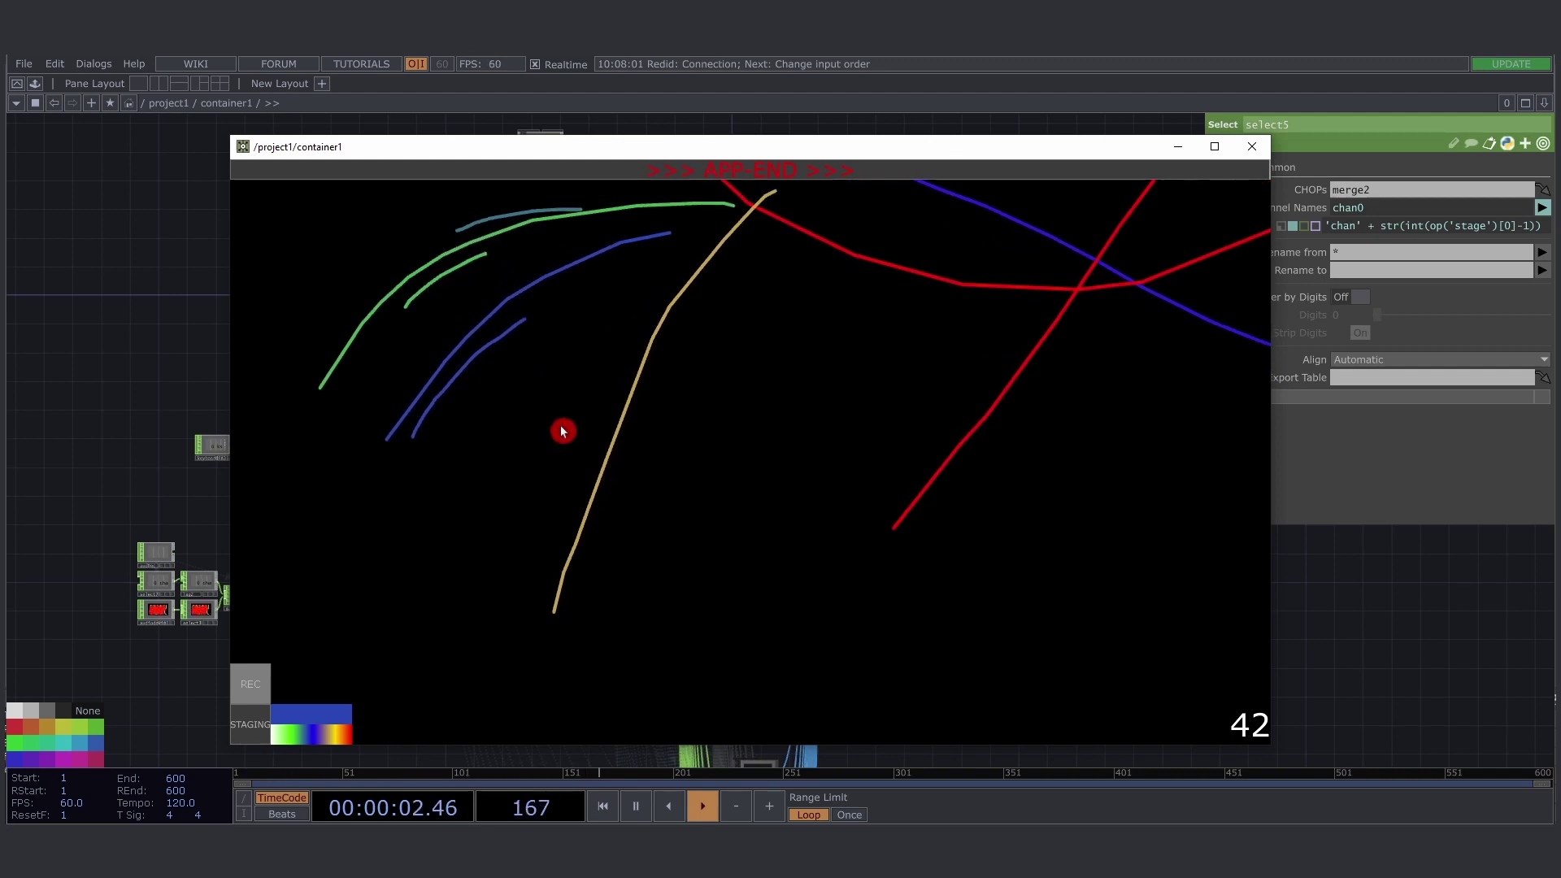
pyautogui.moveTo(602, 584); pyautogui.dragTo(669, 390)
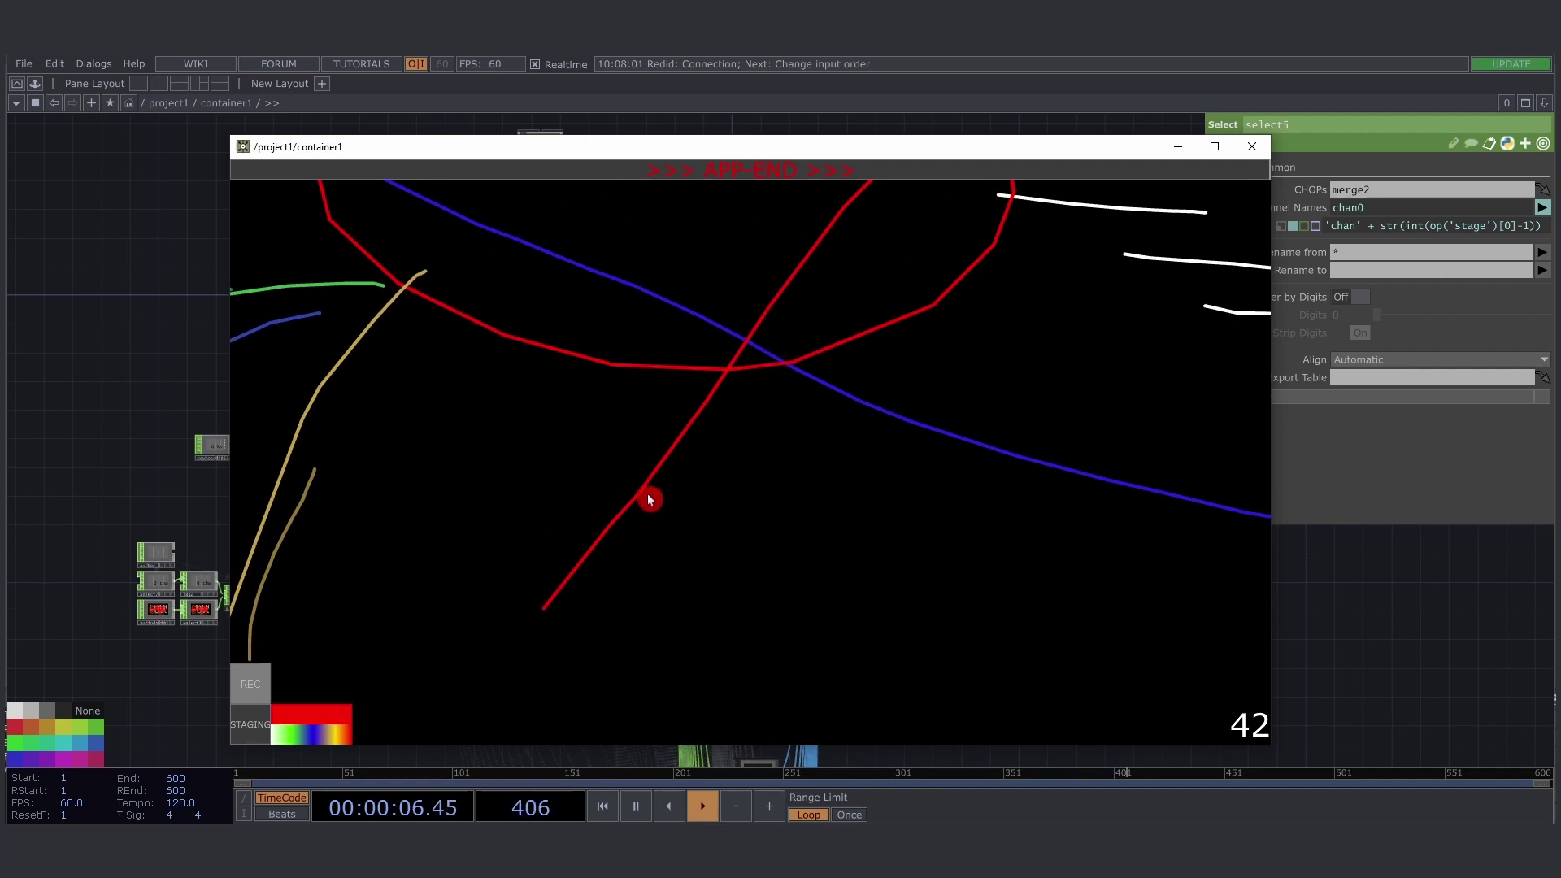
pyautogui.moveTo(581, 626); pyautogui.dragTo(709, 458)
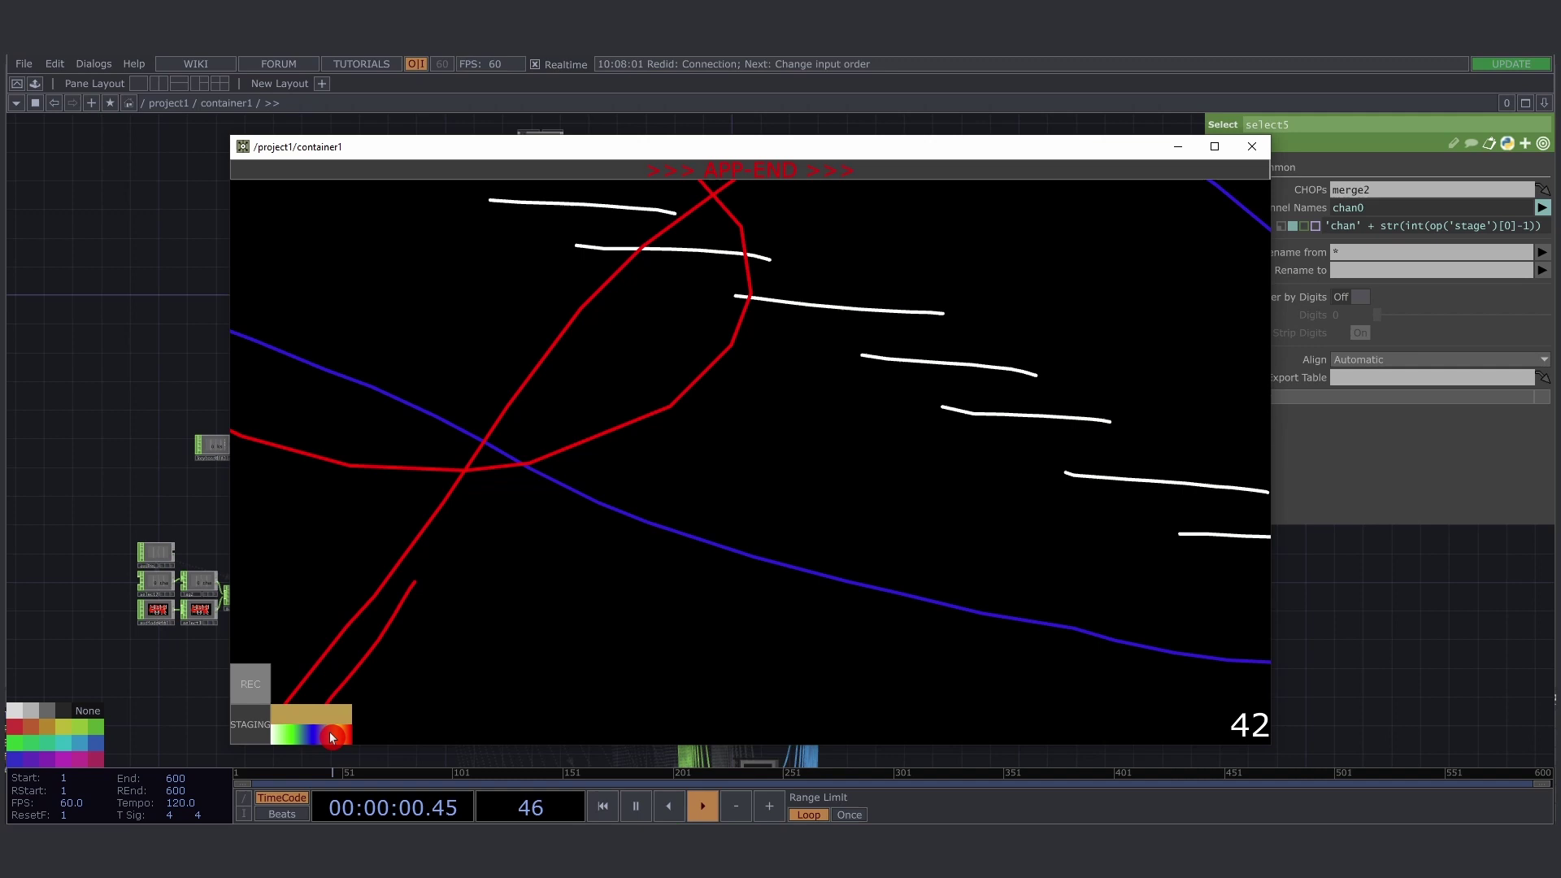
# - Draw a branching orange stroke near the bottom and three small white circles
pyautogui.click(301, 740)
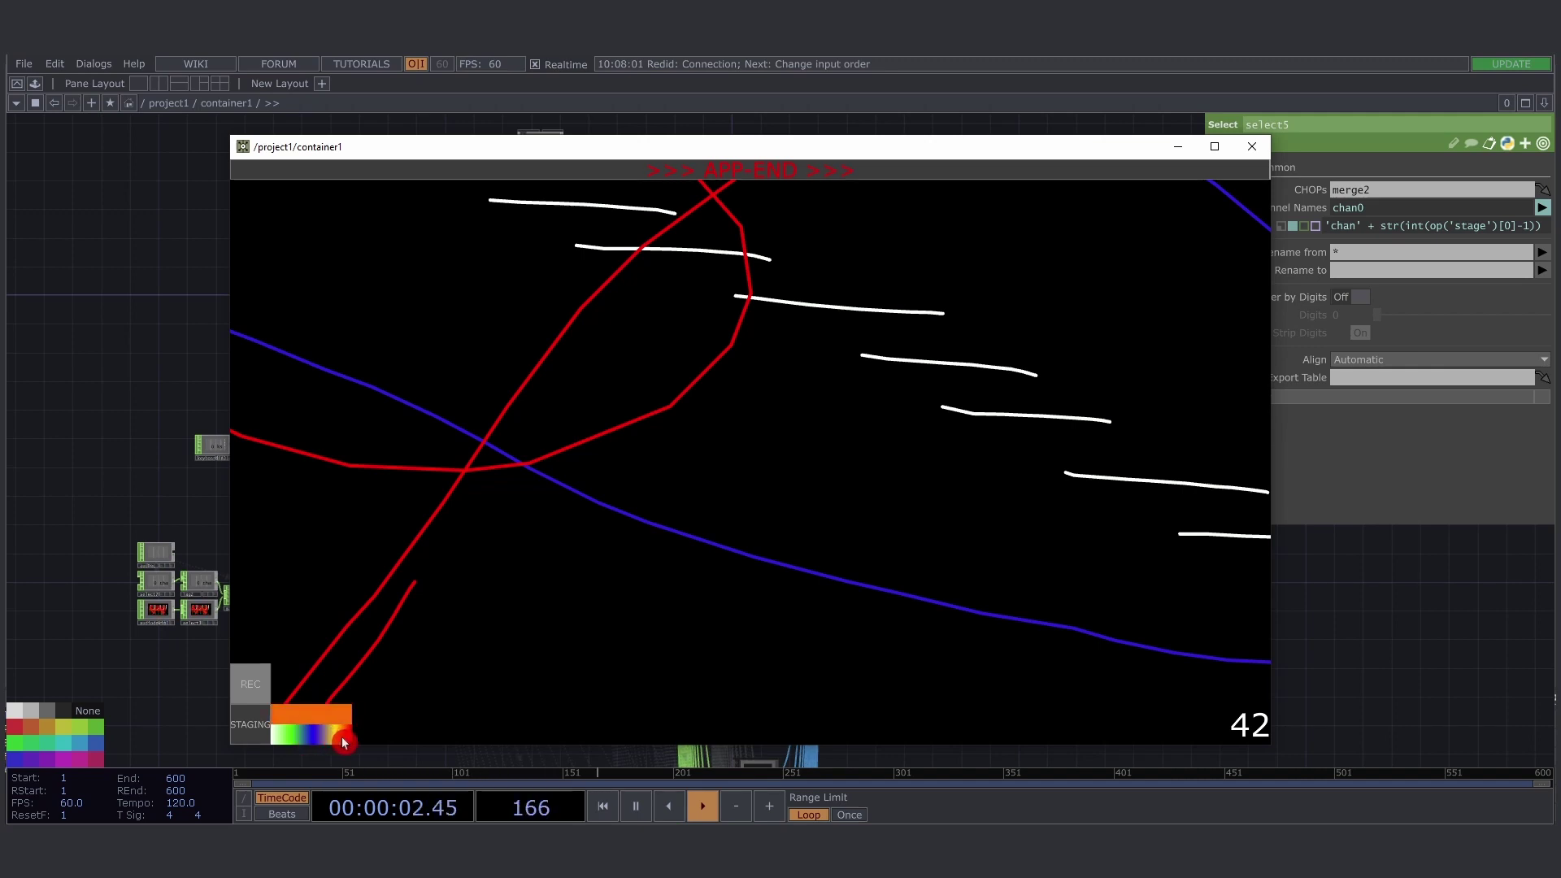
pyautogui.moveTo(441, 676); pyautogui.dragTo(610, 602)
pyautogui.moveTo(578, 679); pyautogui.dragTo(694, 616)
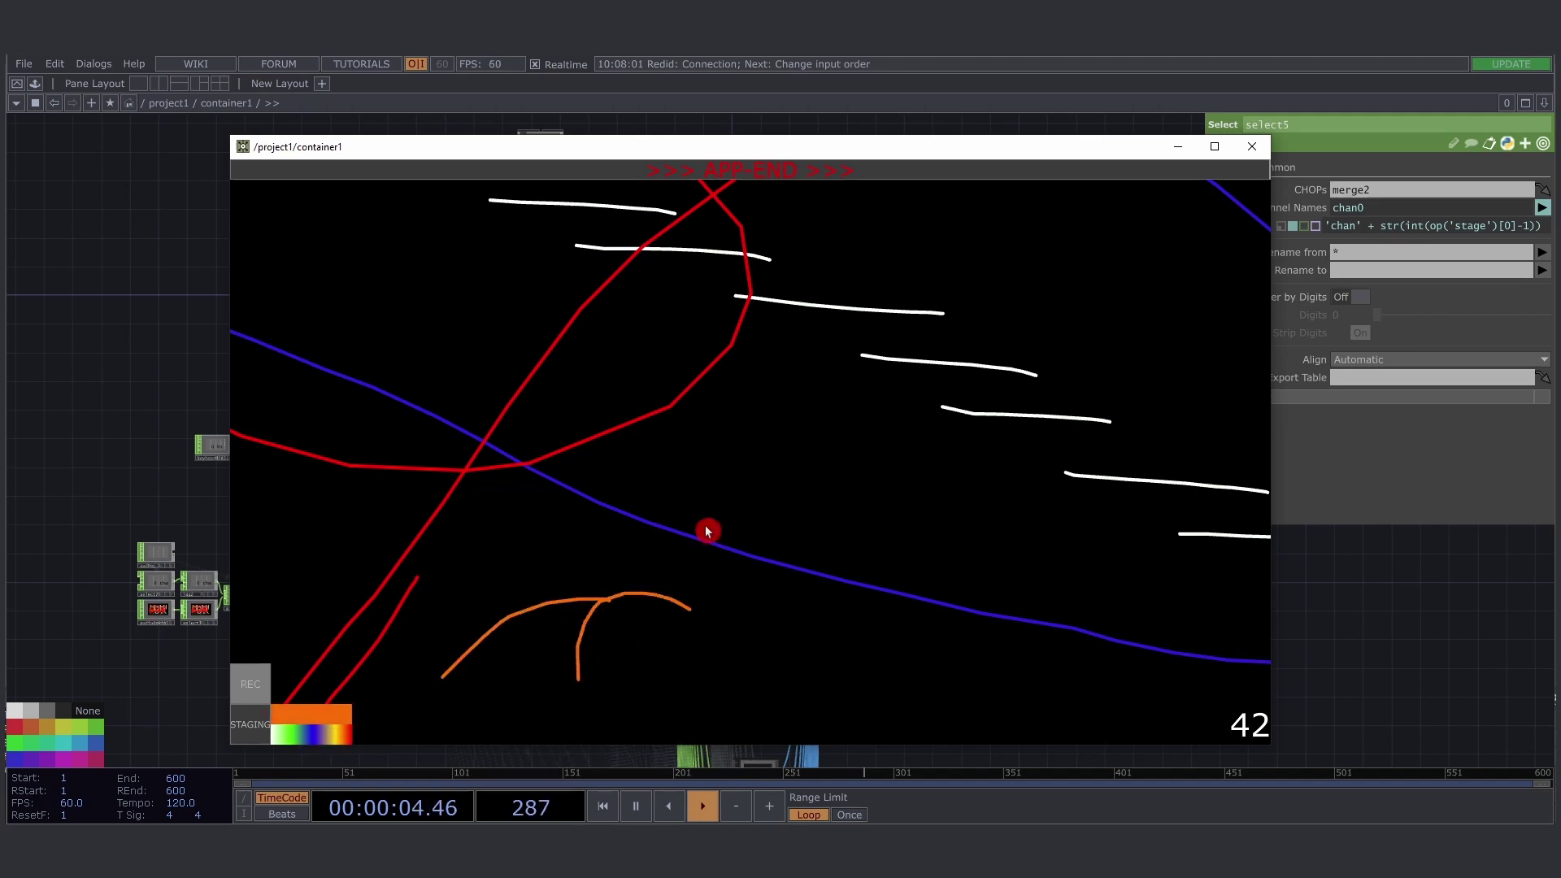
pyautogui.moveTo(909, 345)
pyautogui.mouseDown()
pyautogui.moveTo(978, 369)
pyautogui.moveTo(867, 357)
pyautogui.mouseUp()
pyautogui.moveTo(768, 537); pyautogui.dragTo(679, 571)
pyautogui.moveTo(585, 610)
pyautogui.mouseDown()
pyautogui.moveTo(618, 615)
pyautogui.moveTo(578, 608)
pyautogui.mouseUp()
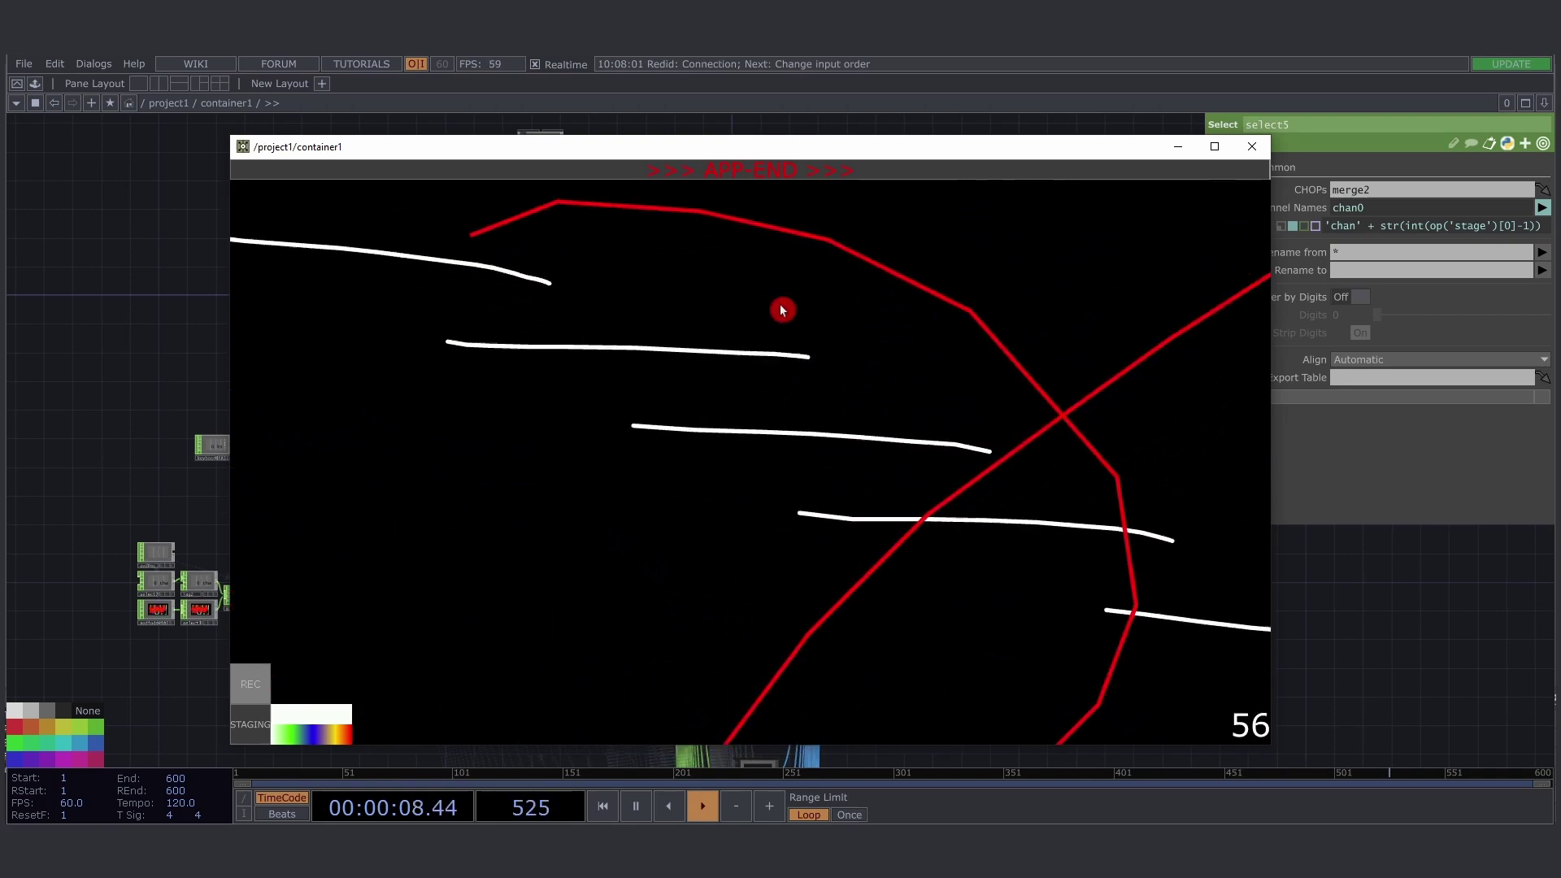
# - Draw a small white scribble in the middle of the doodle
pyautogui.moveTo(717, 384)
pyautogui.mouseDown()
pyautogui.moveTo(850, 429)
pyautogui.moveTo(899, 412)
pyautogui.moveTo(1043, 410)
pyautogui.mouseUp()
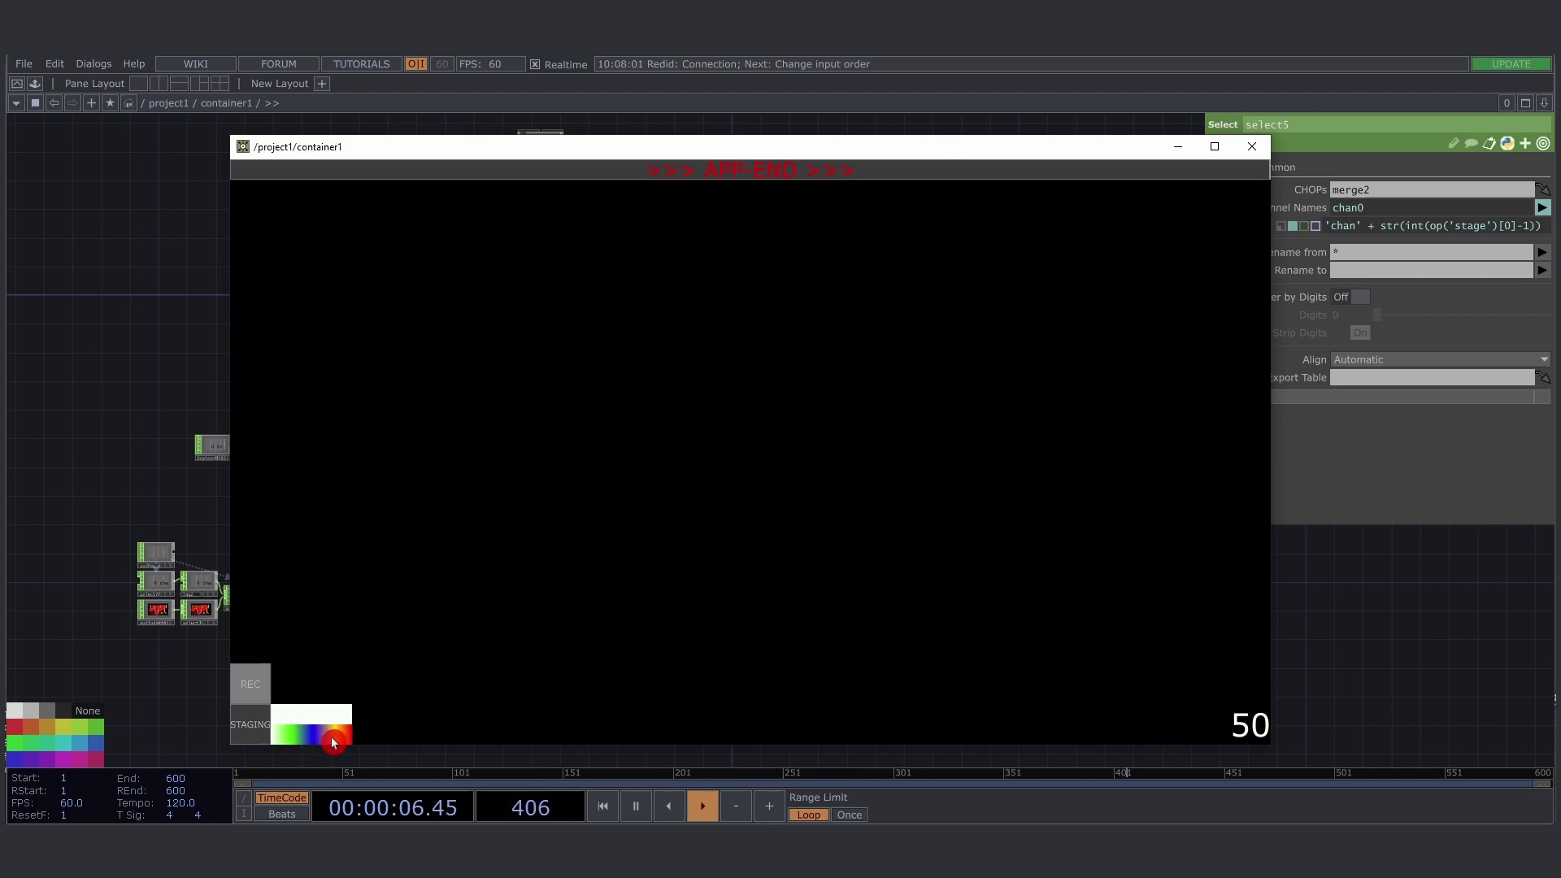
# - Set red as the drawing colour on the STAGING gradient
pyautogui.moveTo(337, 741); pyautogui.dragTo(356, 741)
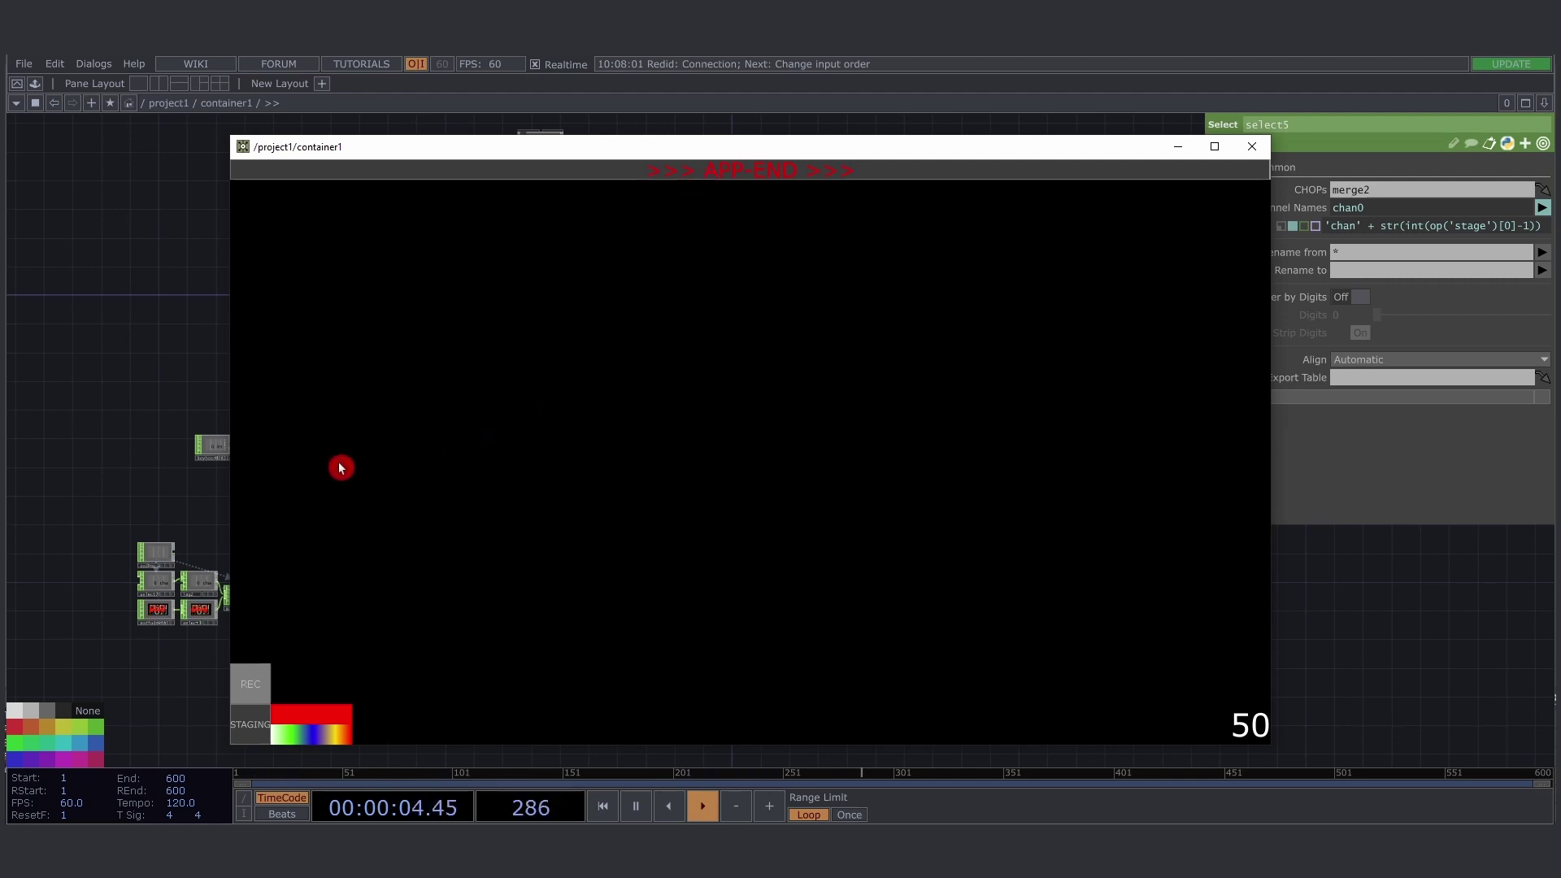
# - Draw four red horizontal strokes across the canvas, then try scrubbing on the top bar
pyautogui.moveTo(328, 462); pyautogui.dragTo(1059, 453)
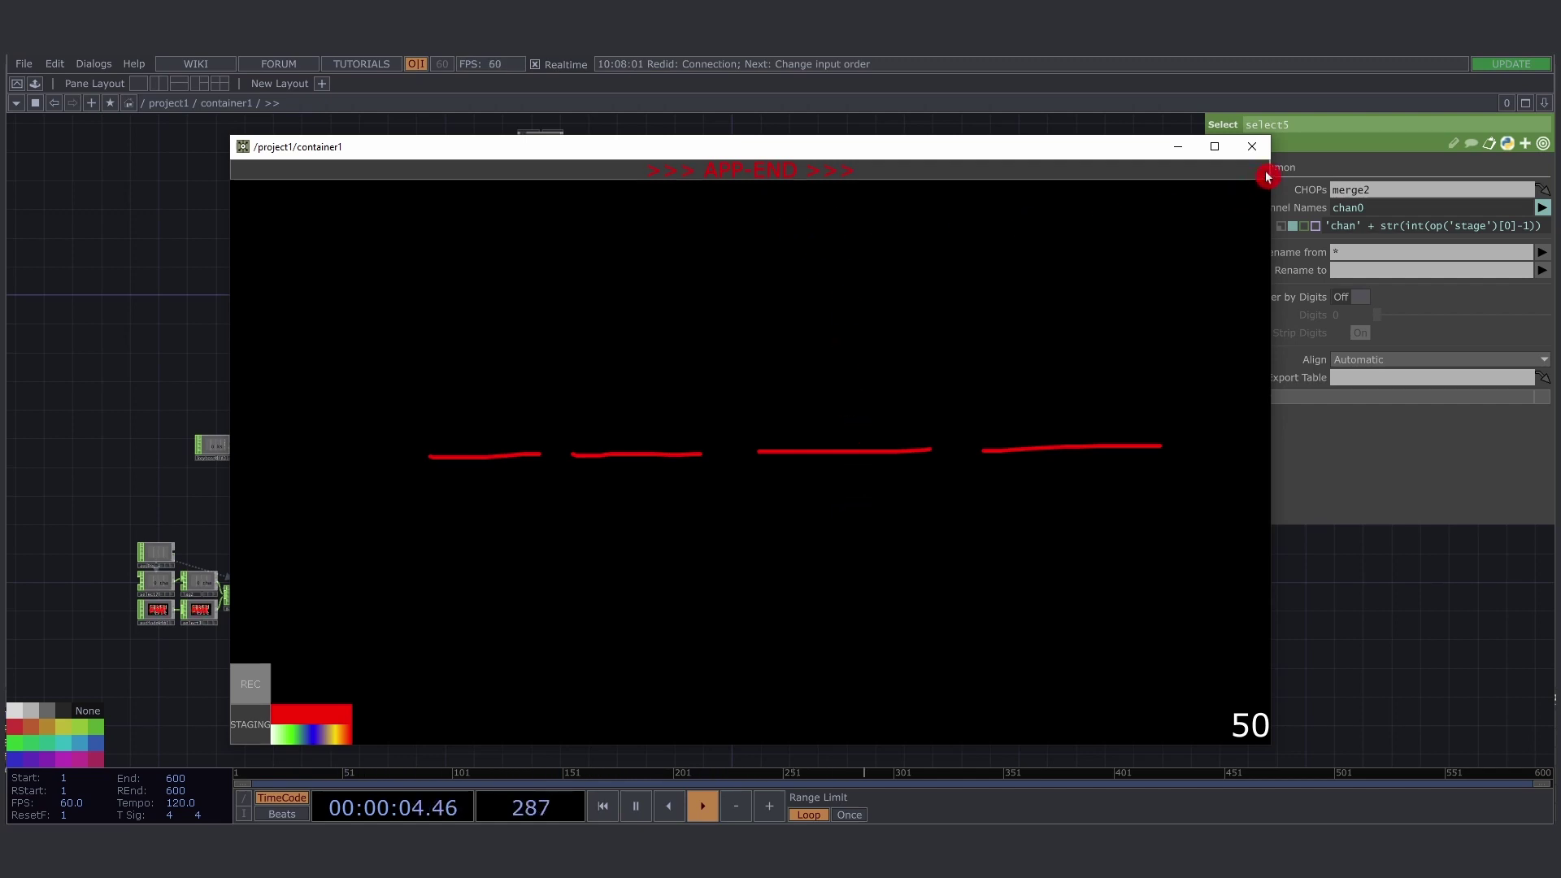
pyautogui.moveTo(1209, 179)
pyautogui.mouseDown()
pyautogui.moveTo(241, 196)
pyautogui.moveTo(1223, 157)
pyautogui.moveTo(550, 192)
pyautogui.moveTo(1276, 181)
pyautogui.moveTo(255, 205)
pyautogui.moveTo(1282, 179)
pyautogui.mouseUp()
# - Switch the header to I/O and scrub back to the first red stroke plus part of the second
pyautogui.moveTo(1259, 182)
pyautogui.mouseDown()
pyautogui.moveTo(1170, 174)
pyautogui.moveTo(1279, 174)
pyautogui.moveTo(1235, 179)
pyautogui.mouseUp()
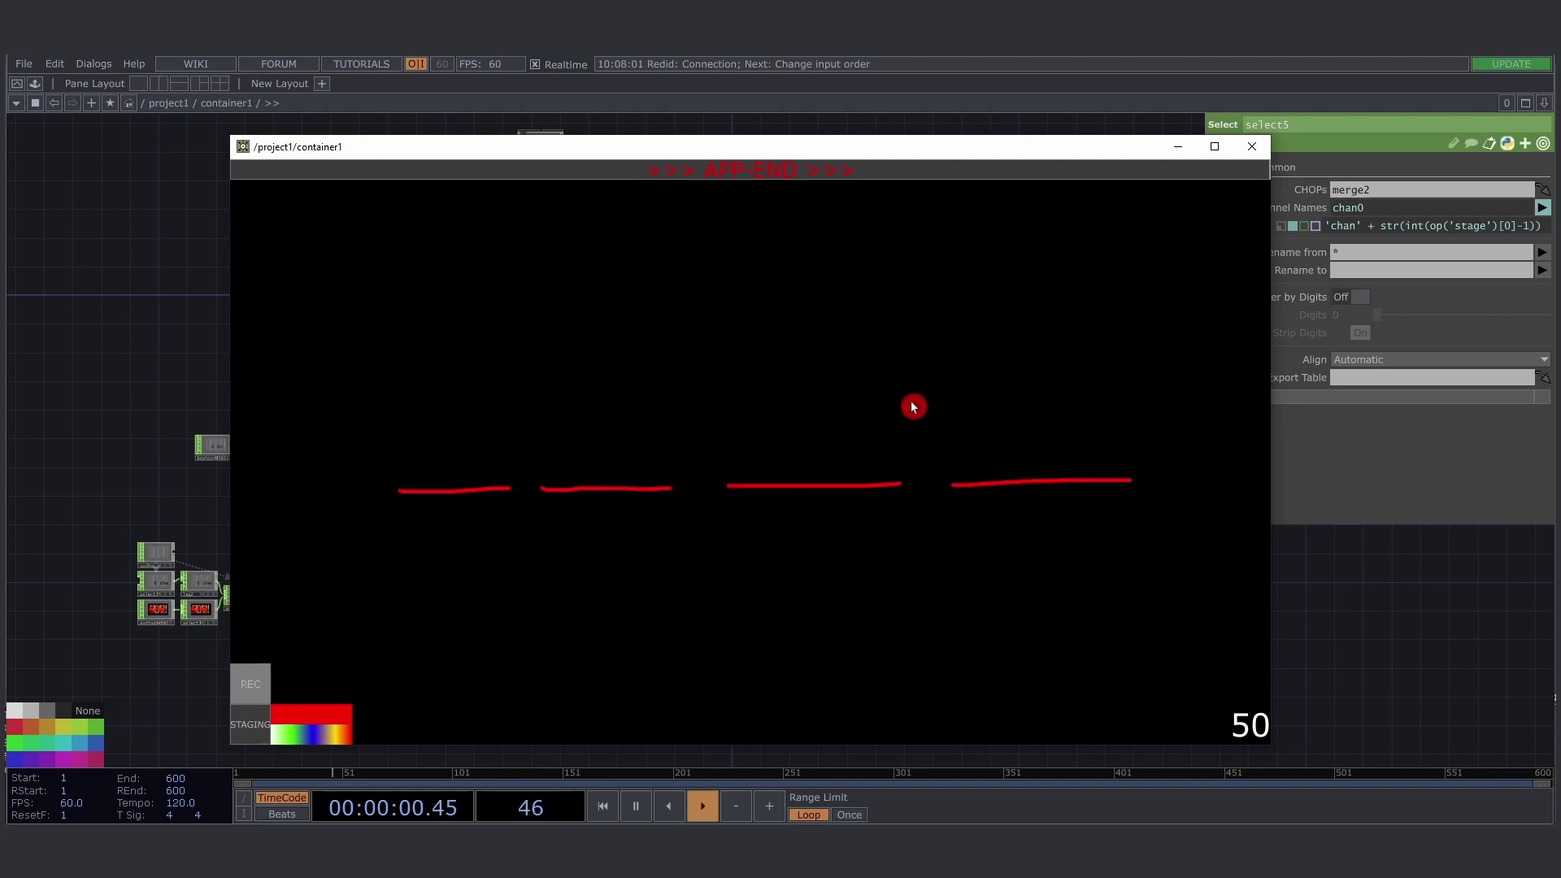
pyautogui.click(1254, 169)
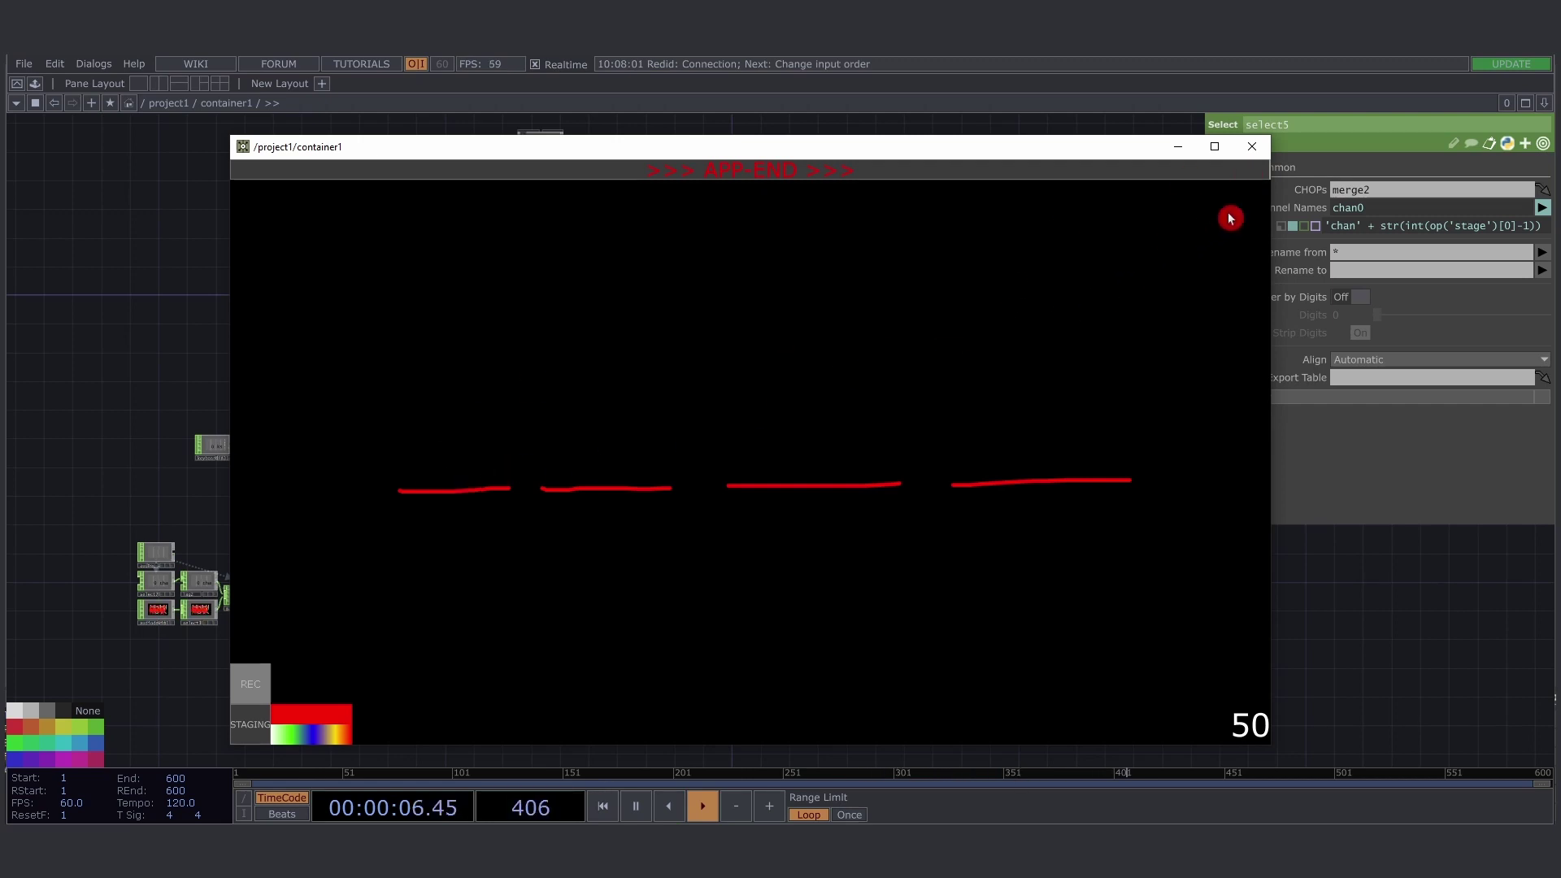
pyautogui.click(1208, 172)
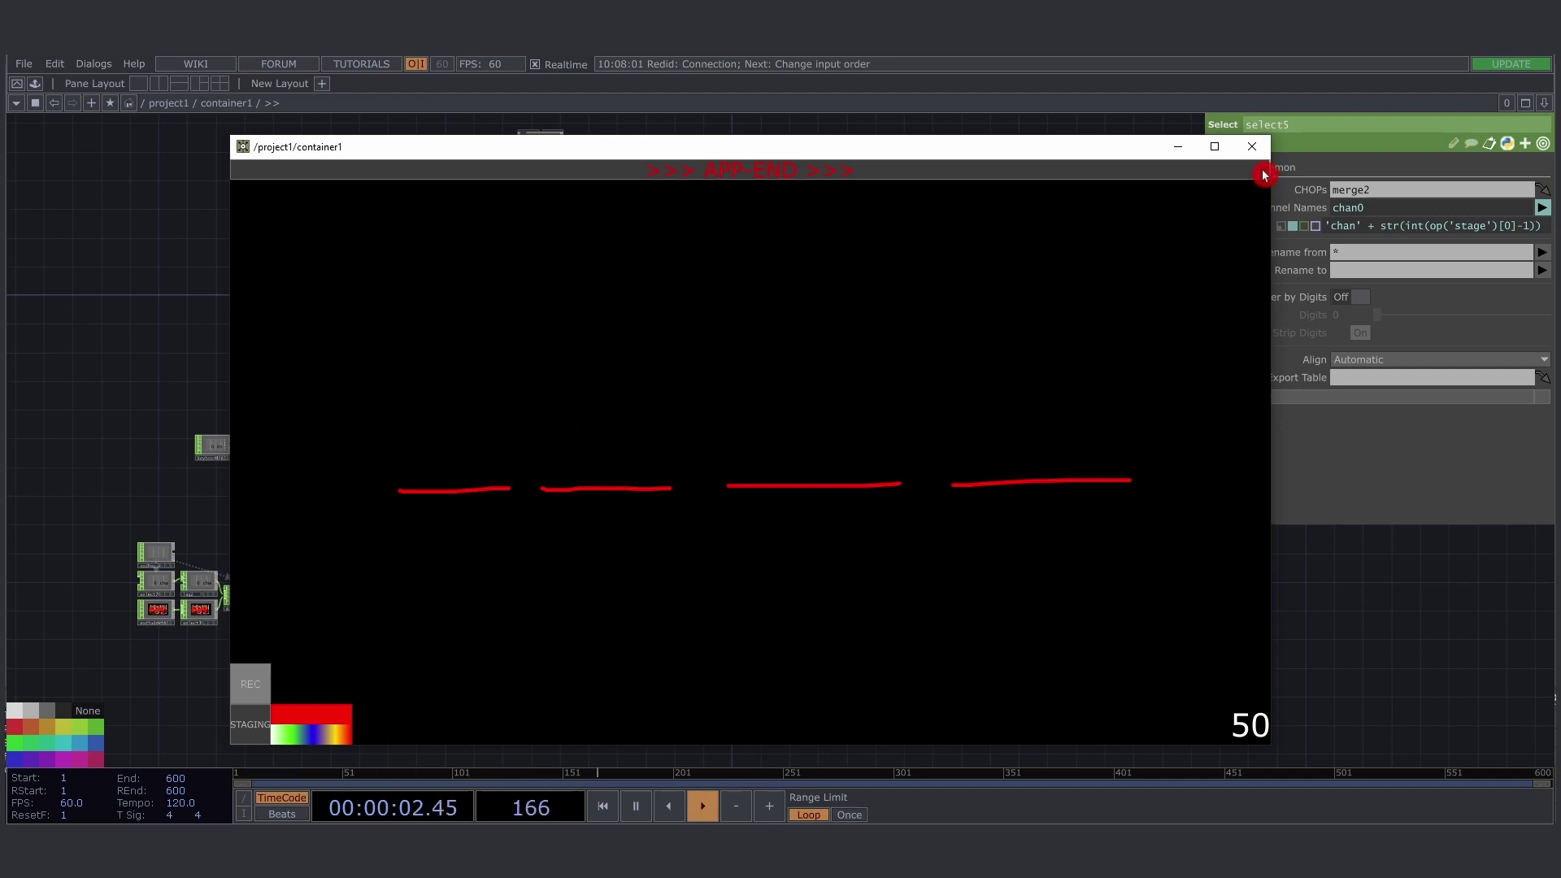
pyautogui.moveTo(1264, 175)
pyautogui.mouseDown()
pyautogui.moveTo(274, 180)
pyautogui.moveTo(791, 181)
pyautogui.moveTo(582, 175)
pyautogui.mouseUp()
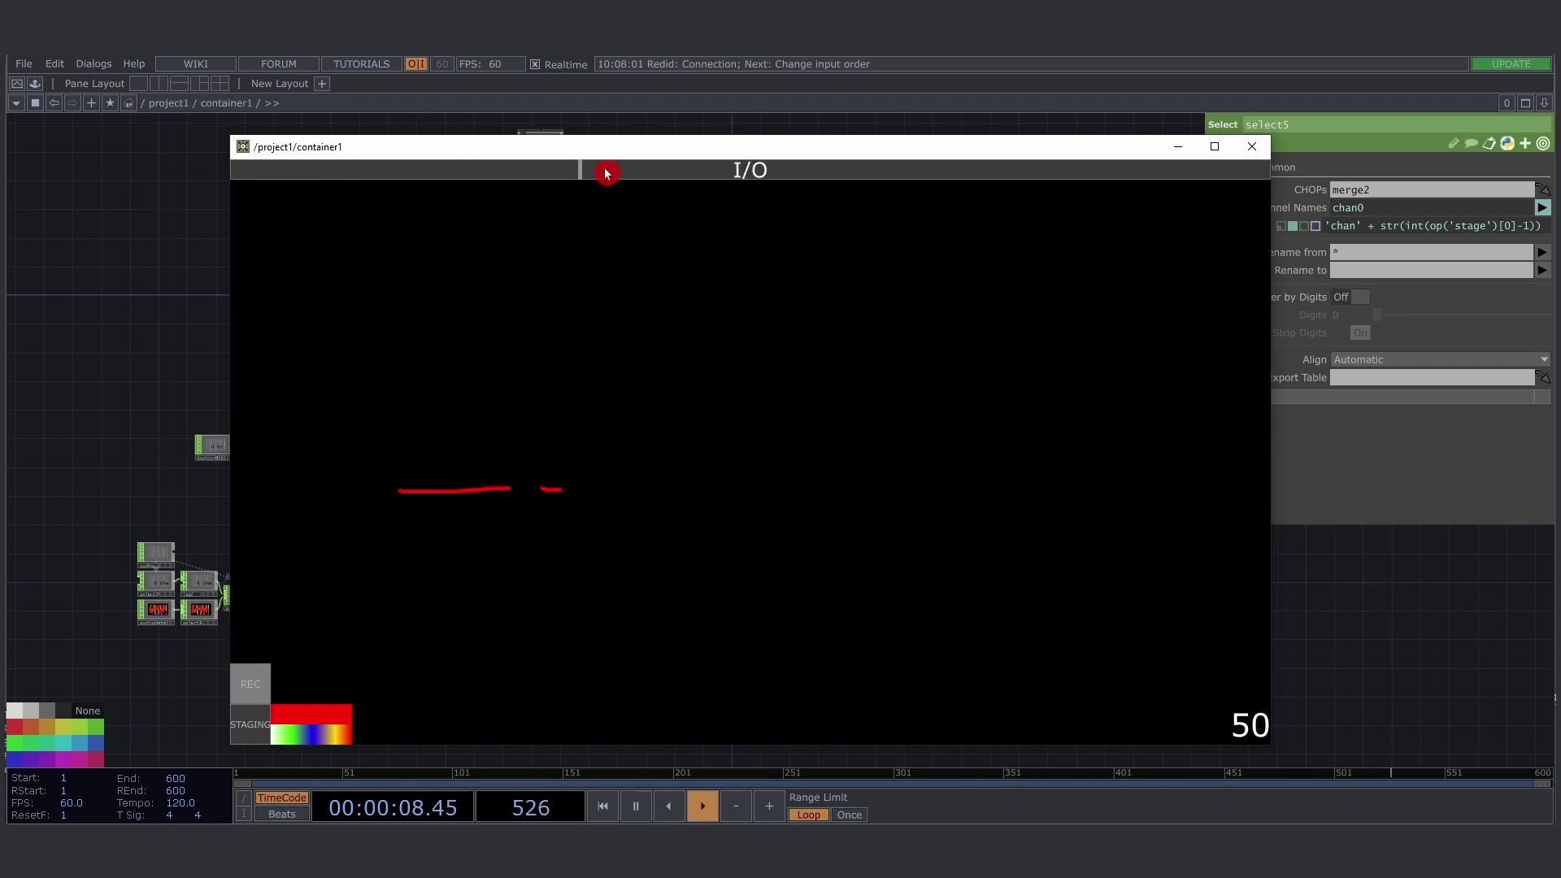
# - Scrub the I/O history to show three red strokes and pick green as the colour
pyautogui.moveTo(460, 177); pyautogui.dragTo(248, 179)
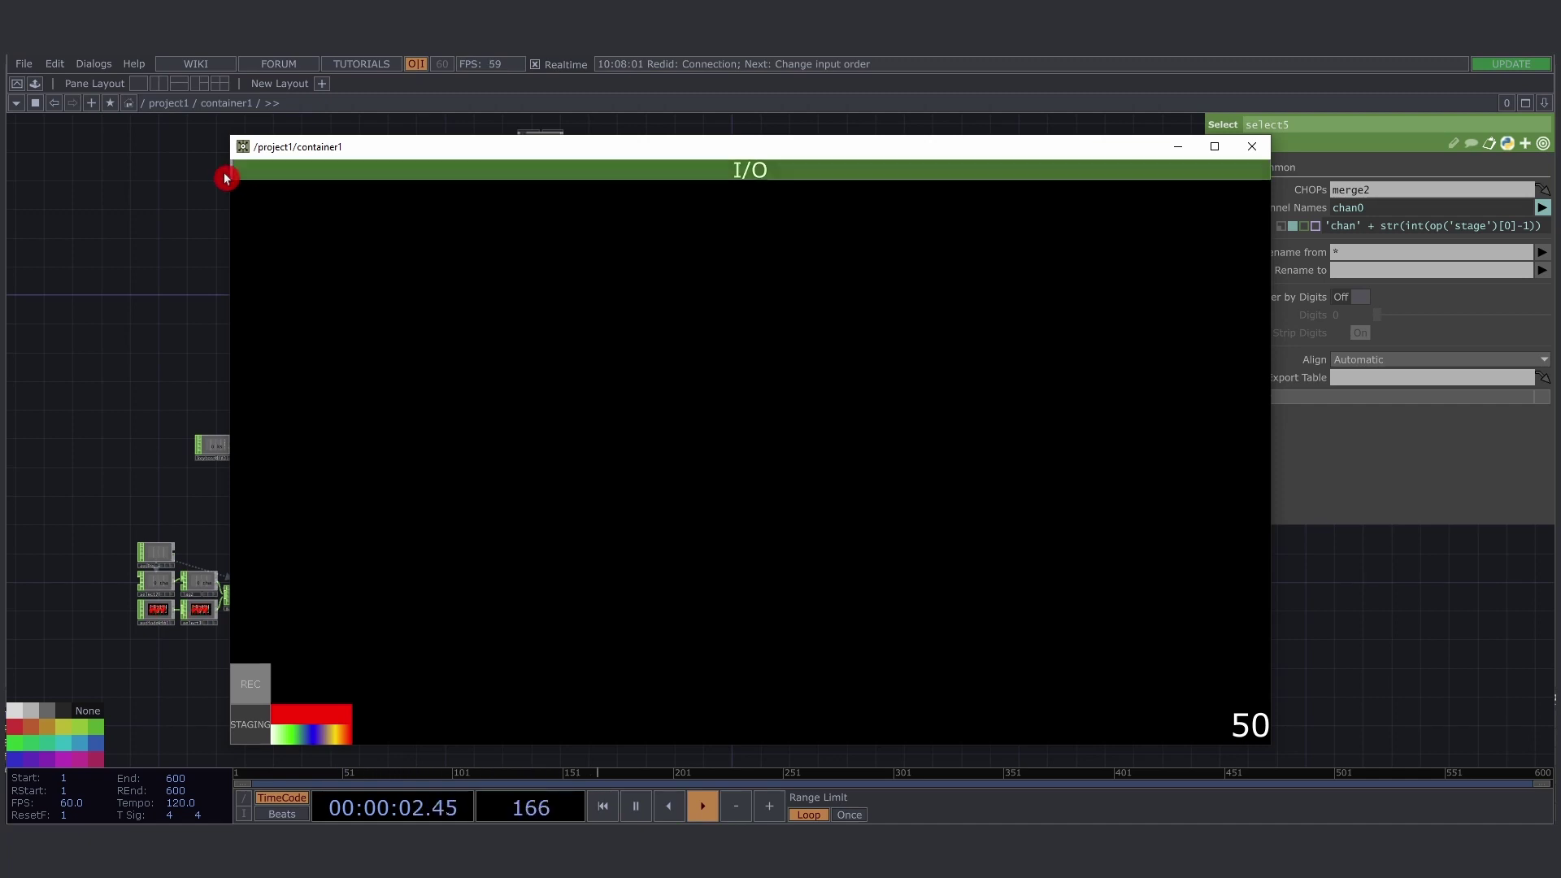
pyautogui.moveTo(226, 177); pyautogui.dragTo(779, 169)
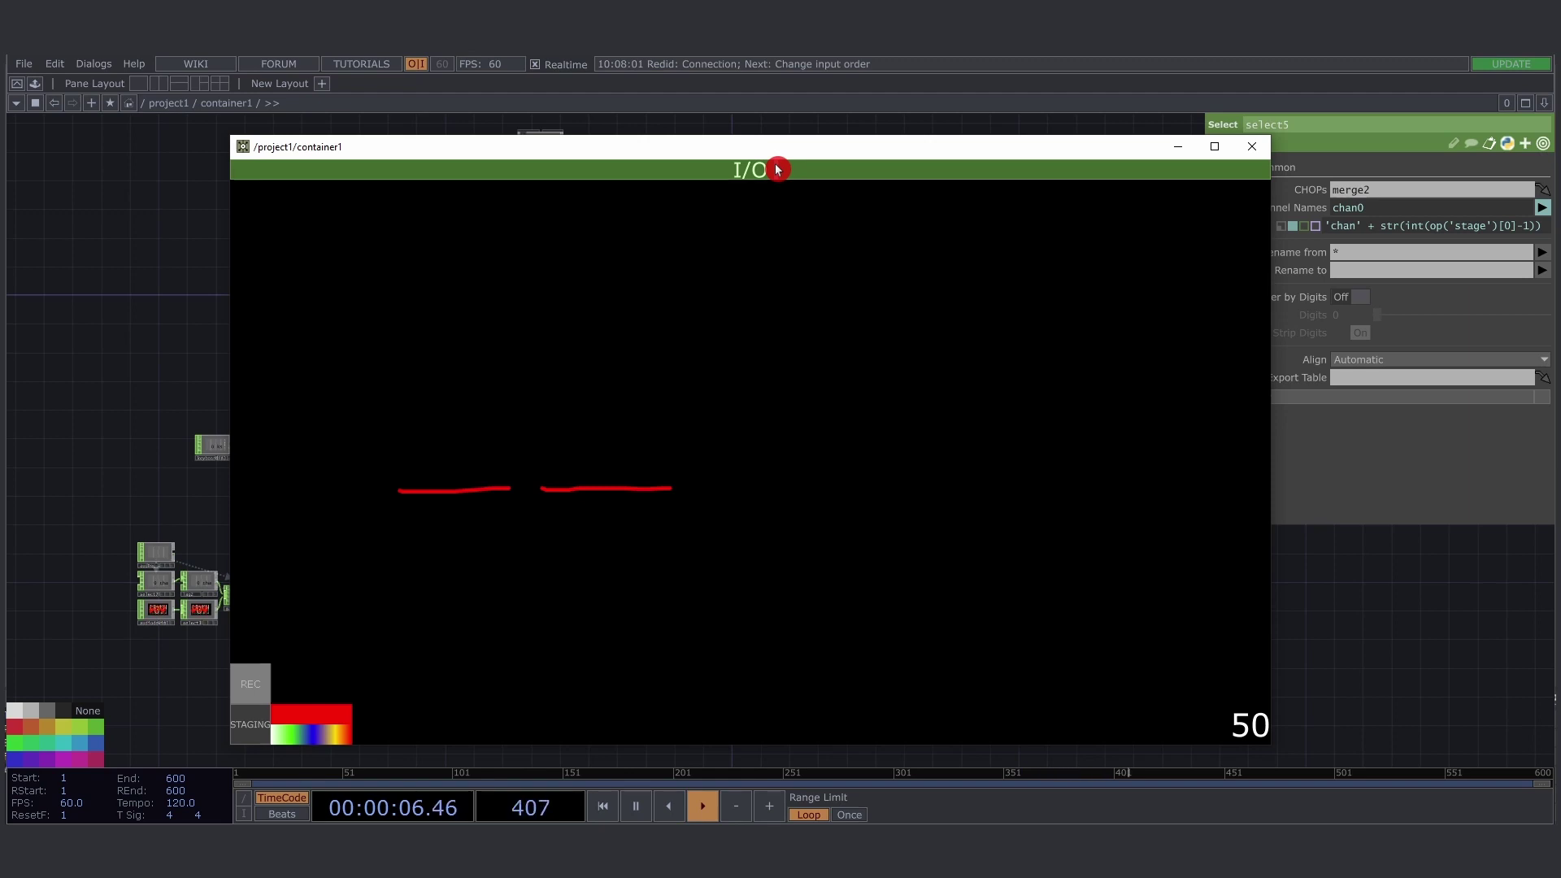
pyautogui.click(778, 169)
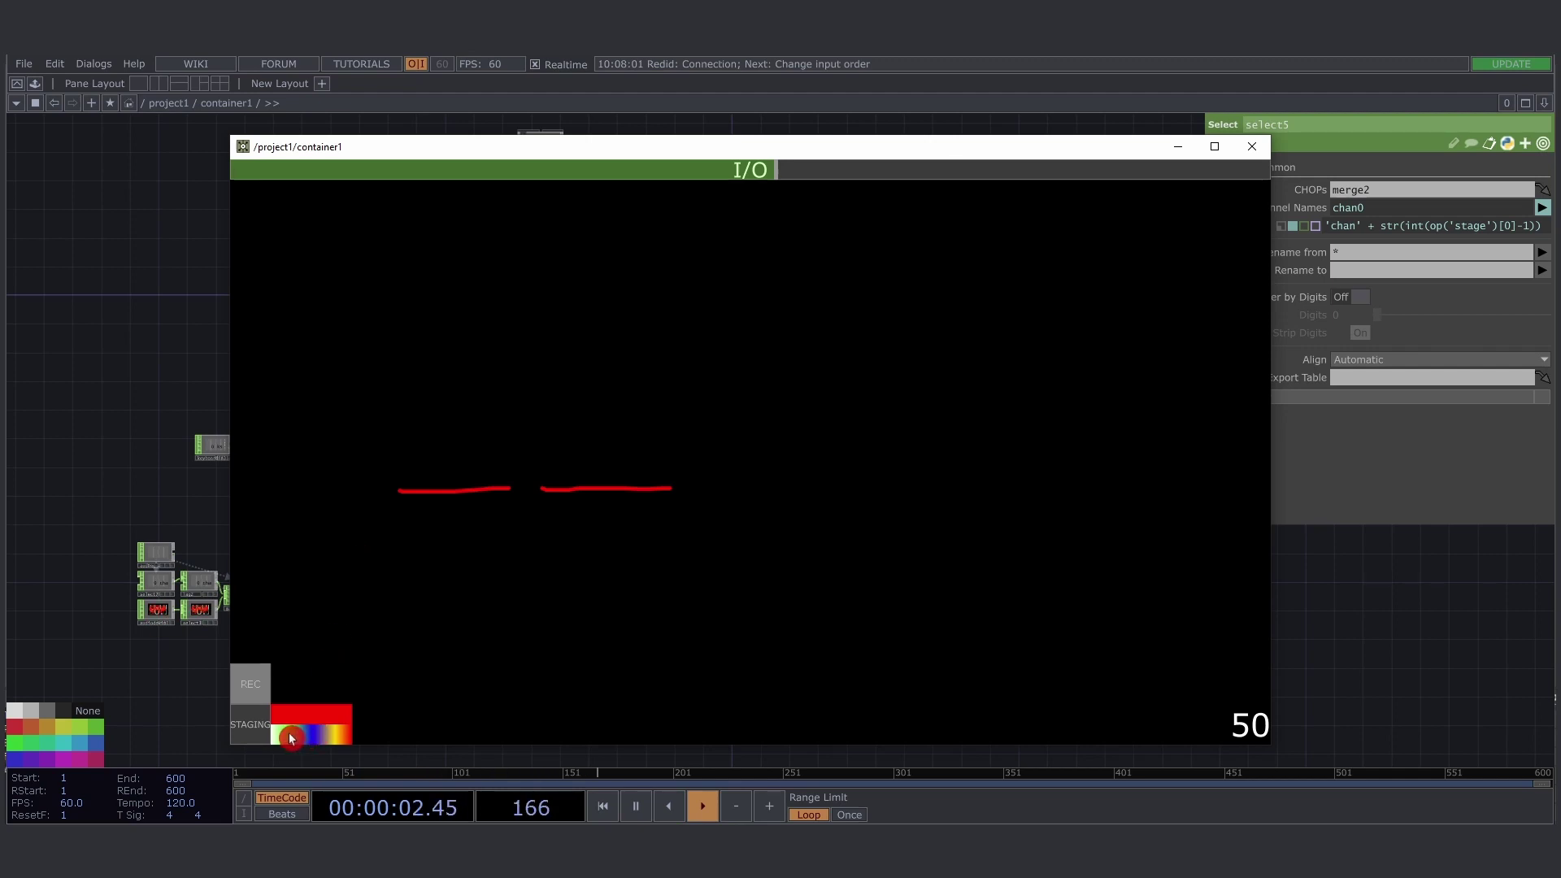
pyautogui.click(290, 738)
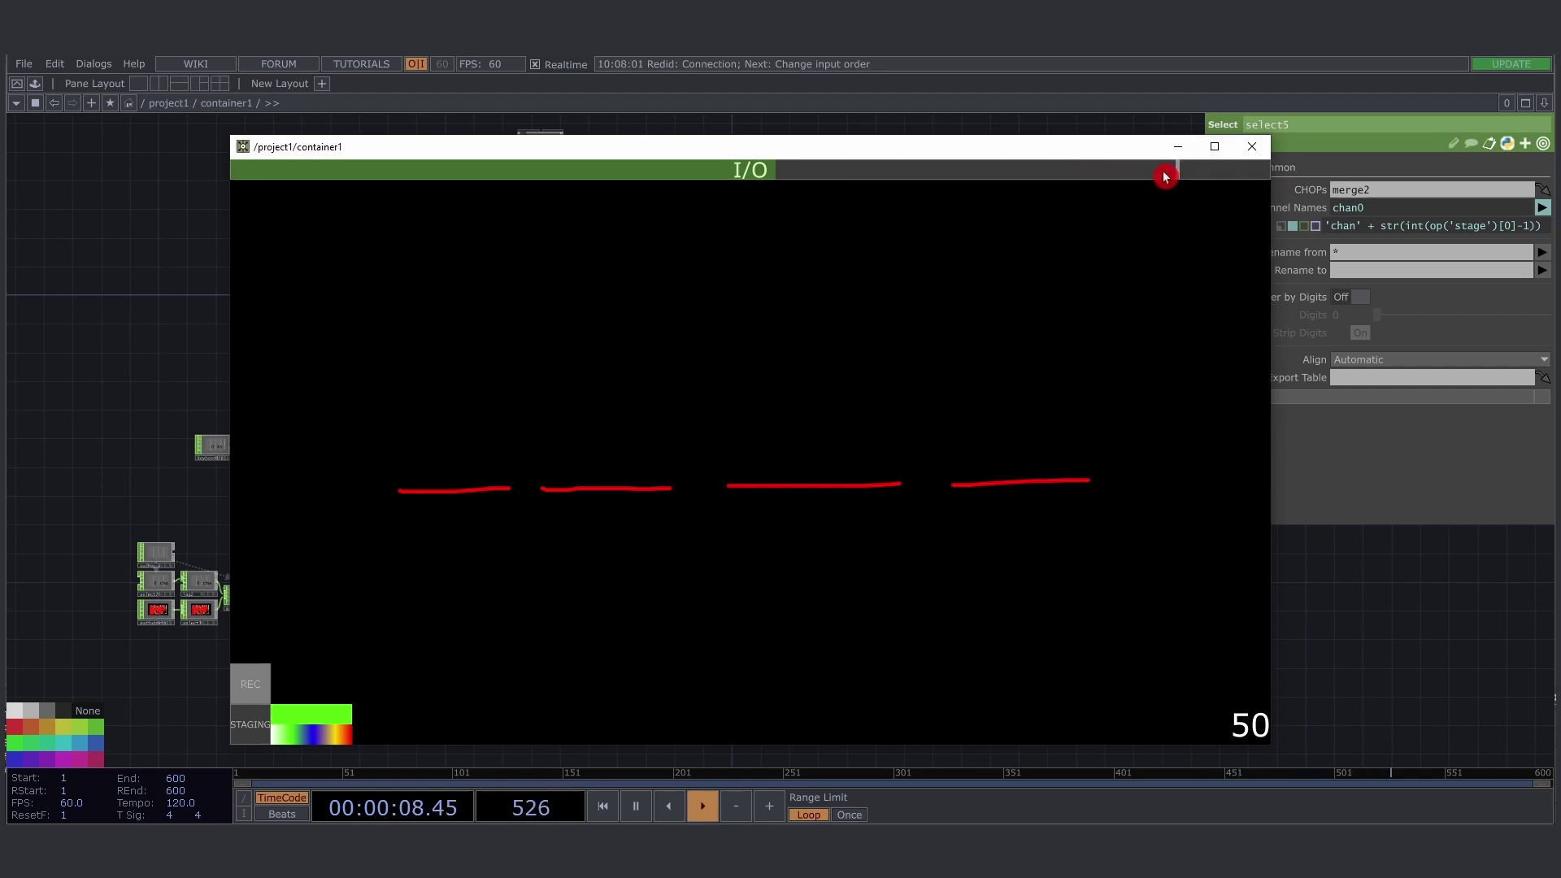
pyautogui.moveTo(825, 178); pyautogui.dragTo(1049, 168)
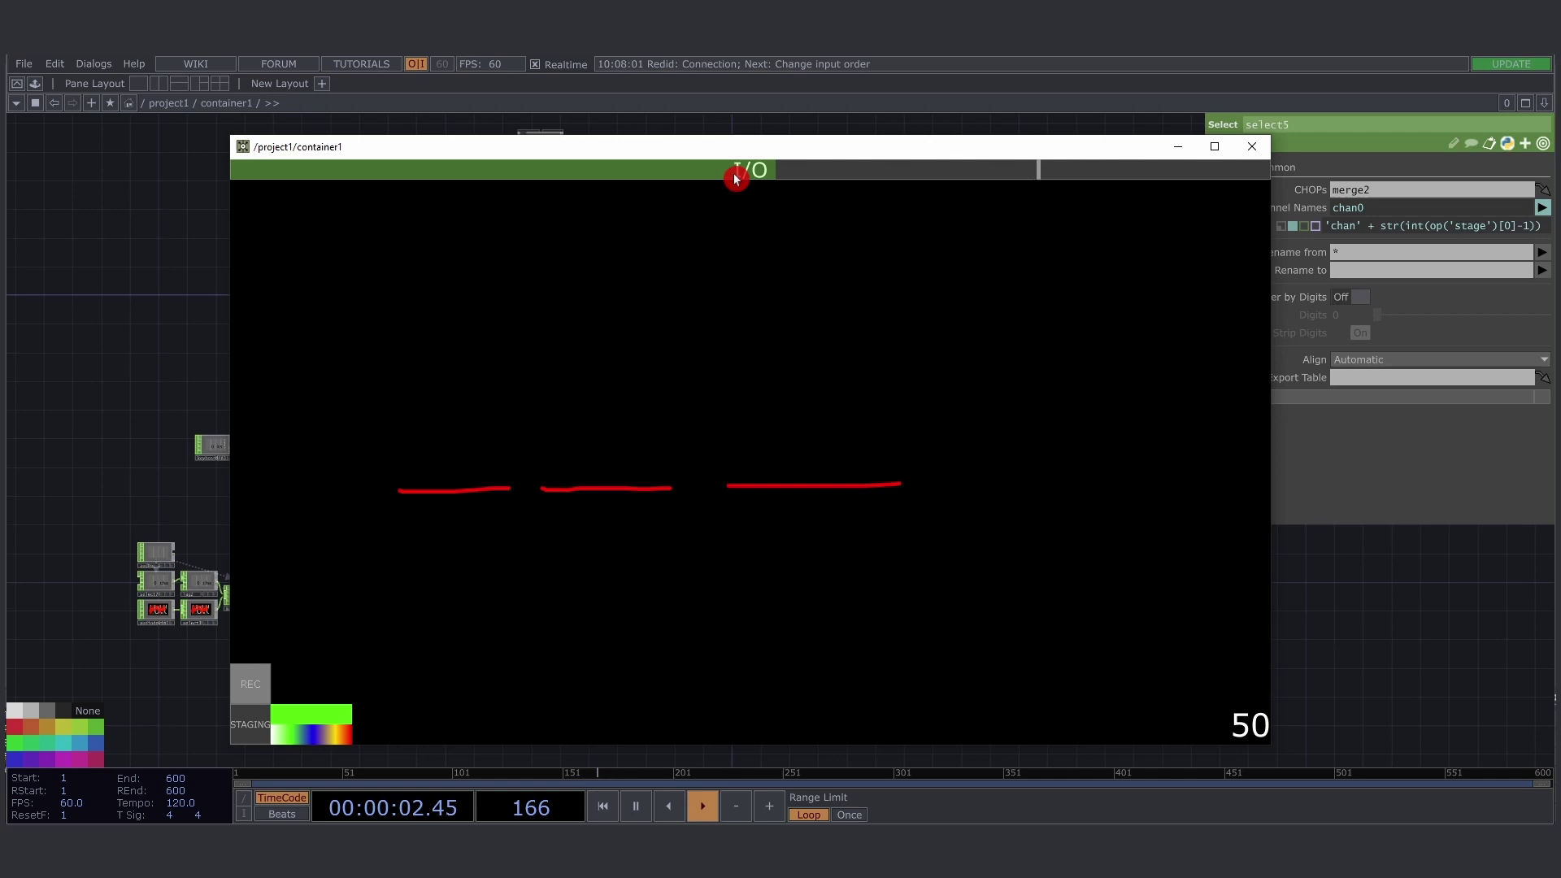
pyautogui.moveTo(1039, 173); pyautogui.dragTo(999, 182)
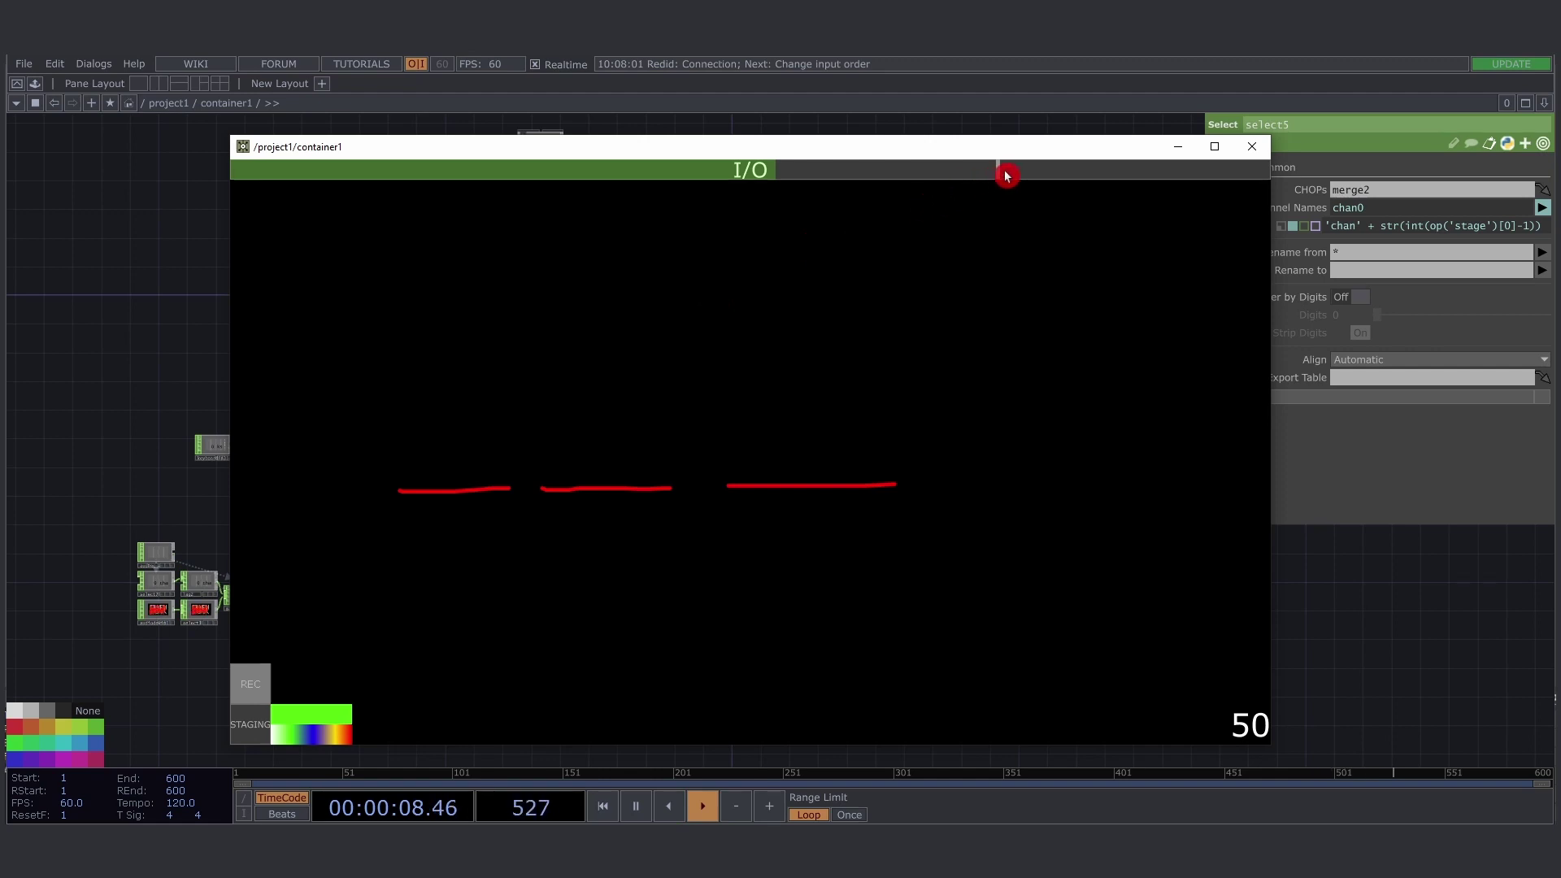
# - Draw a green stepped line along the first two red strokes, then drag the I/O marker to its end
pyautogui.moveTo(1002, 173)
pyautogui.mouseDown()
pyautogui.moveTo(220, 184)
pyautogui.moveTo(774, 169)
pyautogui.moveTo(795, 195)
pyautogui.moveTo(881, 175)
pyautogui.mouseUp()
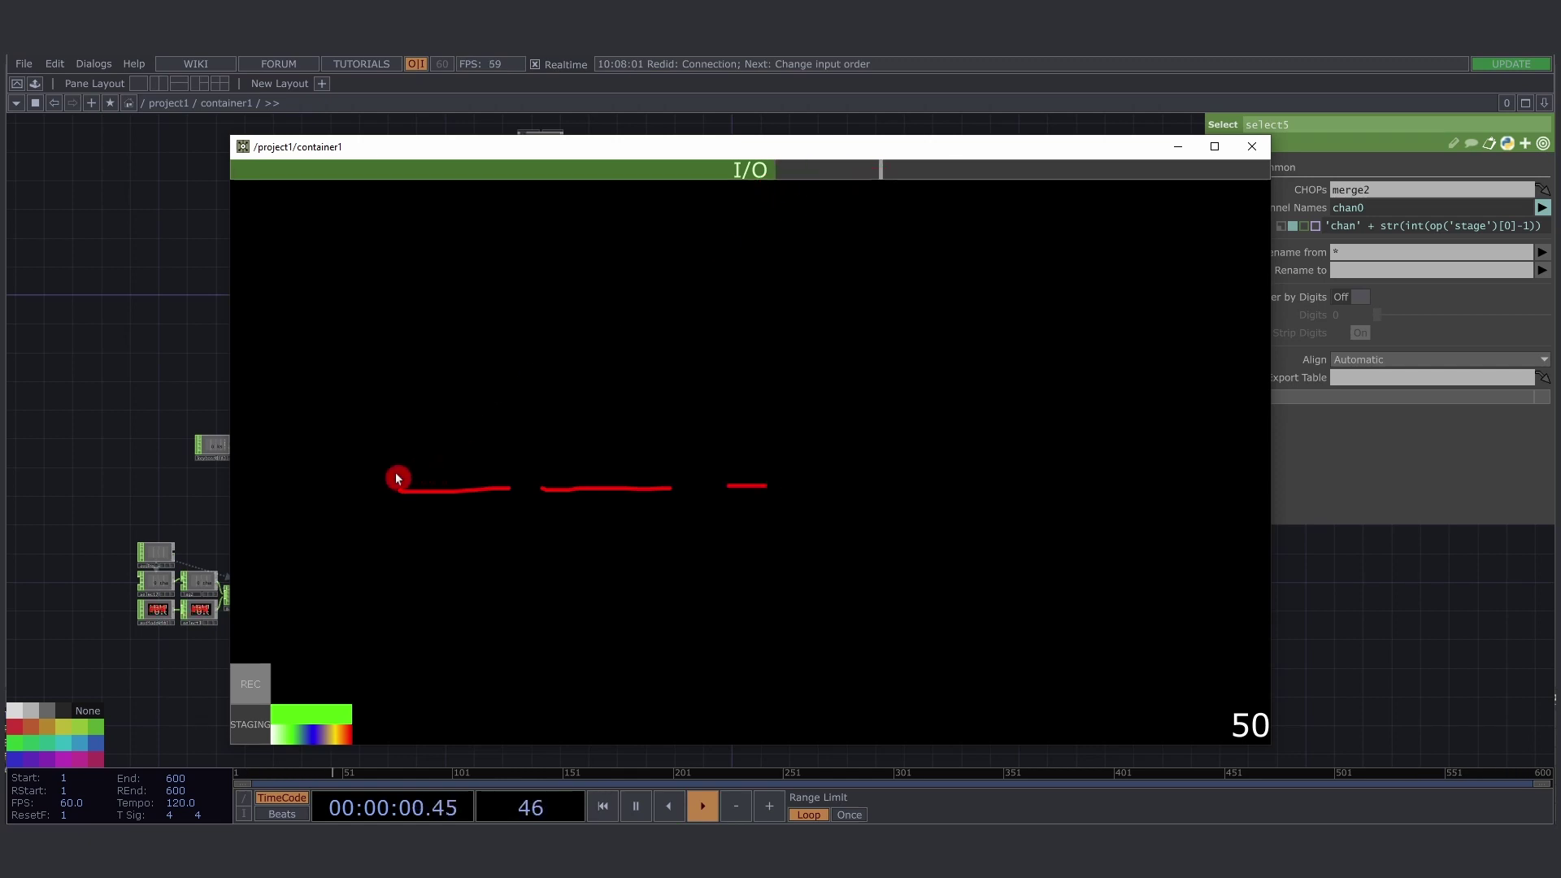
pyautogui.moveTo(396, 474)
pyautogui.mouseDown()
pyautogui.moveTo(522, 473)
pyautogui.moveTo(521, 513)
pyautogui.moveTo(667, 512)
pyautogui.mouseUp()
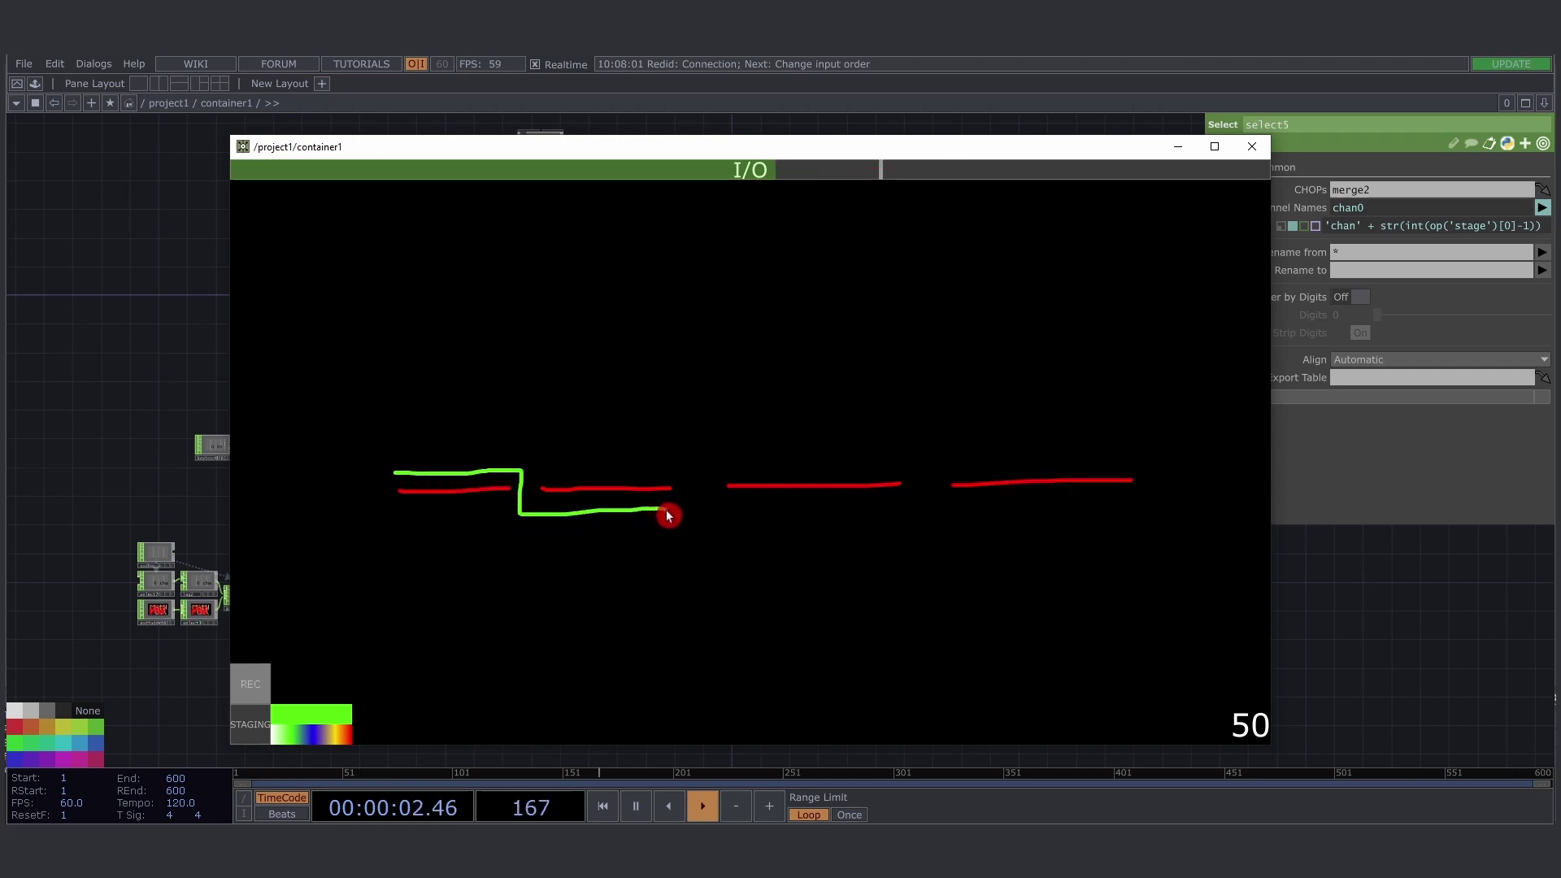
pyautogui.moveTo(881, 170)
pyautogui.mouseDown()
pyautogui.moveTo(240, 198)
pyautogui.moveTo(1226, 181)
pyautogui.moveTo(236, 199)
pyautogui.moveTo(505, 168)
pyautogui.moveTo(865, 166)
pyautogui.mouseUp()
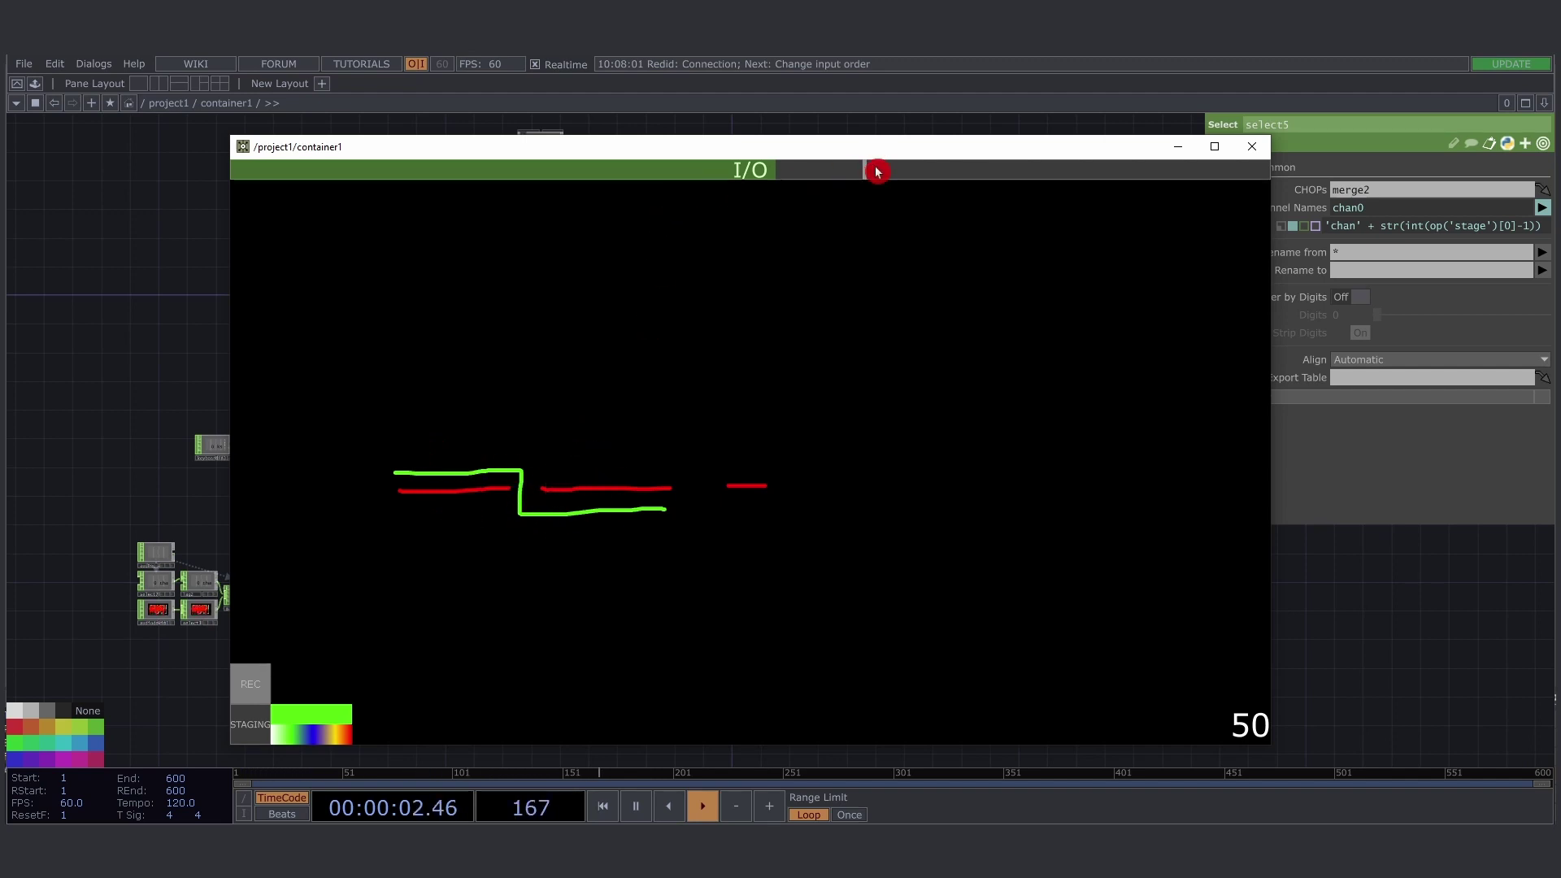
pyautogui.moveTo(870, 167)
pyautogui.mouseDown()
pyautogui.moveTo(244, 181)
pyautogui.moveTo(819, 181)
pyautogui.moveTo(223, 171)
pyautogui.moveTo(1275, 184)
pyautogui.mouseUp()
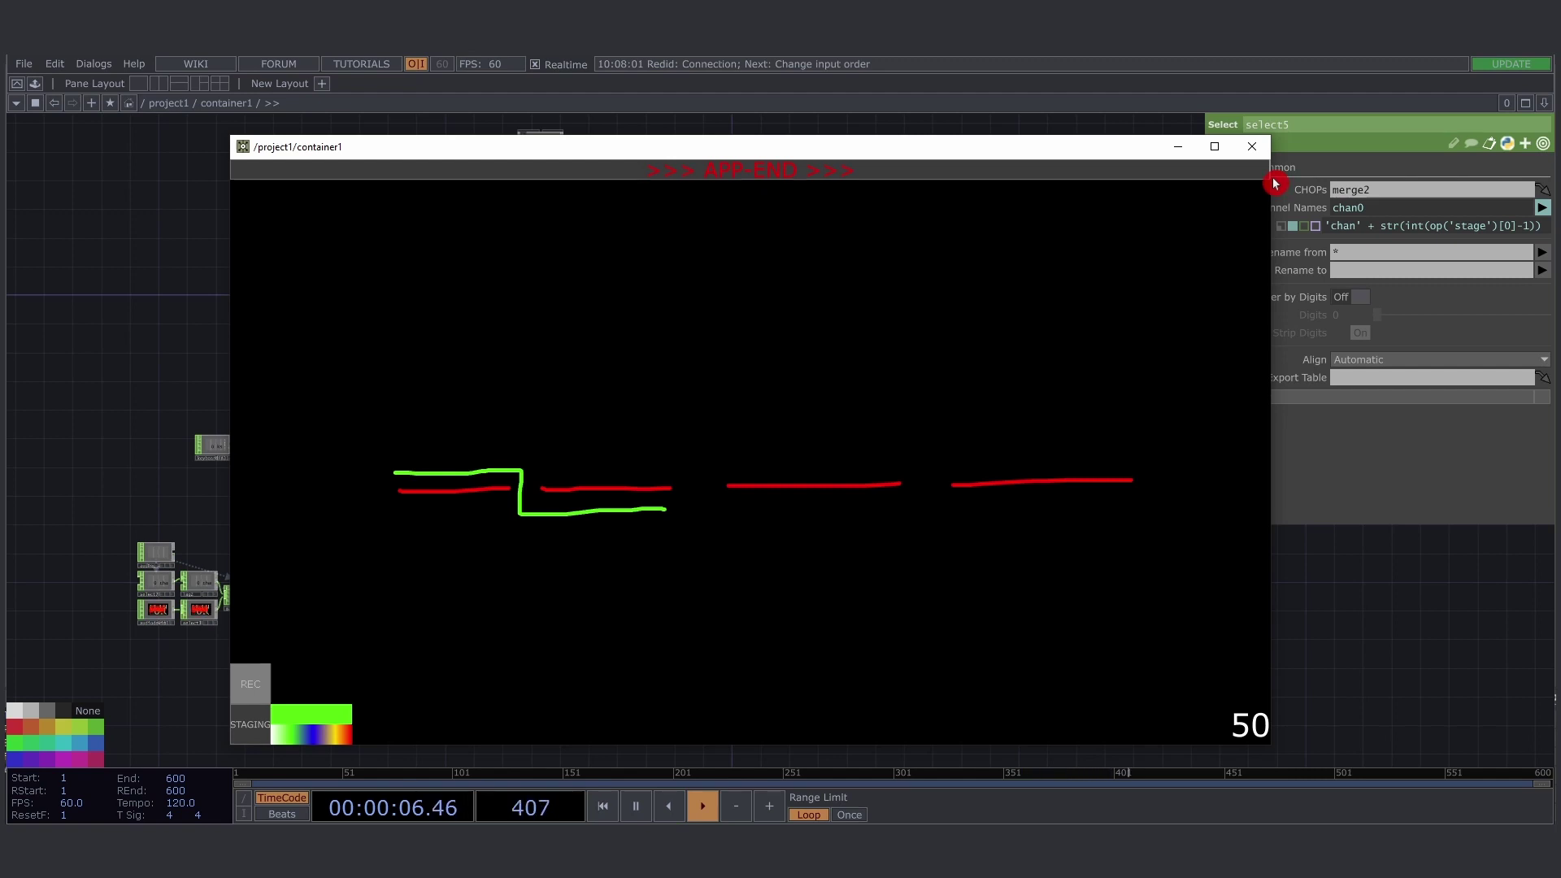
# - Set a new in/out range in the top bar and scrub the playhead near its end
pyautogui.moveTo(1275, 183); pyautogui.dragTo(1283, 183)
pyautogui.moveTo(1274, 183); pyautogui.dragTo(1266, 183)
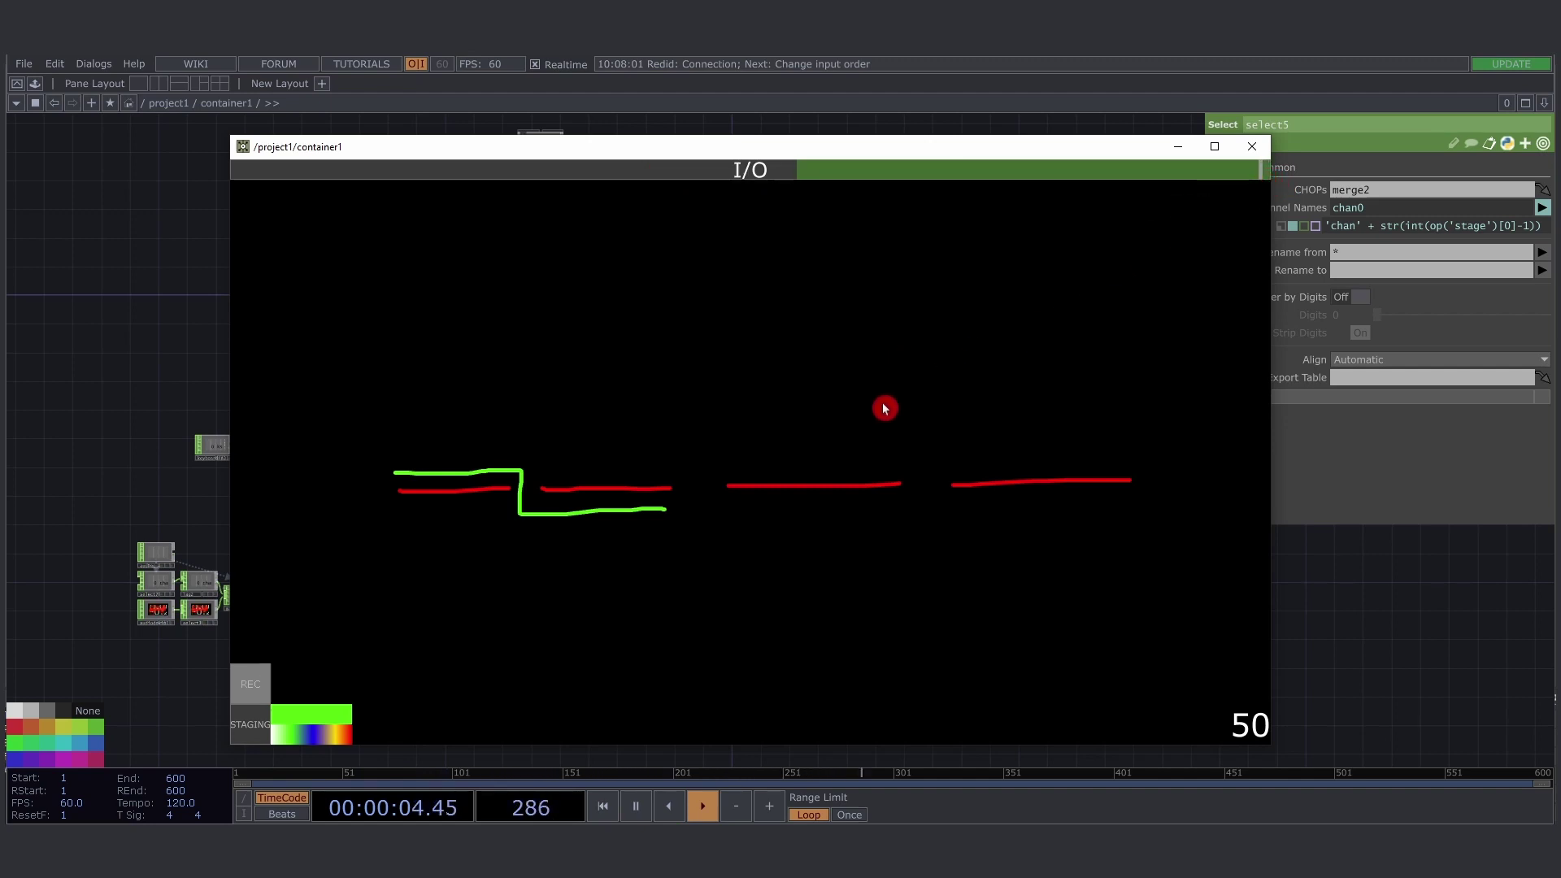
pyautogui.moveTo(1248, 169)
pyautogui.mouseDown()
pyautogui.moveTo(802, 176)
pyautogui.moveTo(1266, 175)
pyautogui.moveTo(801, 185)
pyautogui.moveTo(1260, 185)
pyautogui.mouseUp()
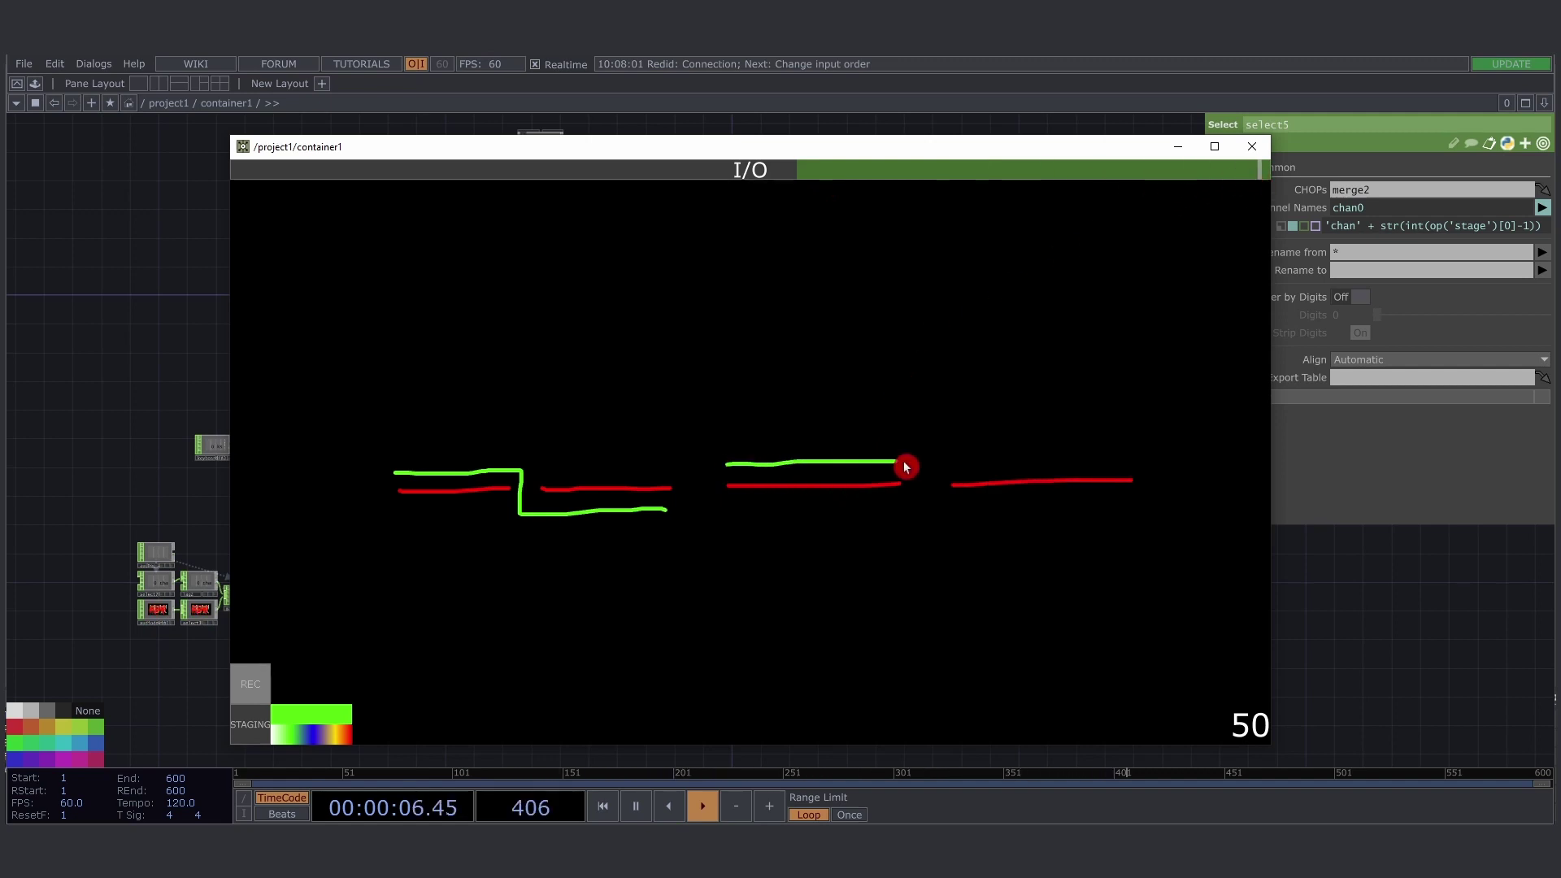
# - Draw a green stepped line over the right-hand red strokes, then scrub to check it
pyautogui.moveTo(904, 466)
pyautogui.mouseDown()
pyautogui.moveTo(919, 511)
pyautogui.moveTo(1135, 509)
pyautogui.mouseUp()
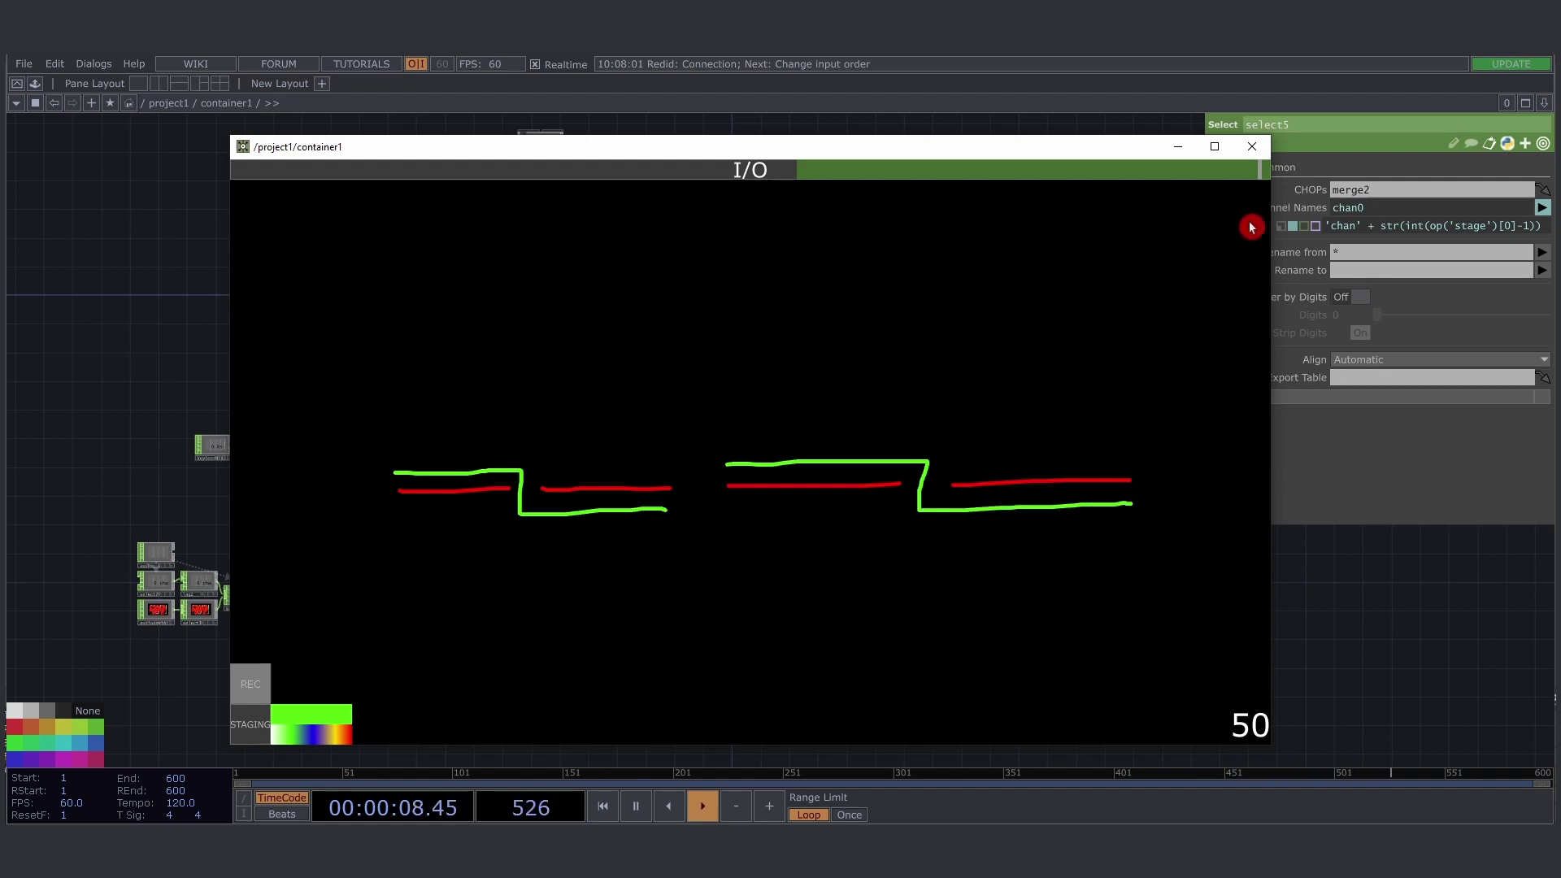
pyautogui.moveTo(1258, 172)
pyautogui.mouseDown()
pyautogui.moveTo(753, 202)
pyautogui.moveTo(1224, 208)
pyautogui.mouseUp()
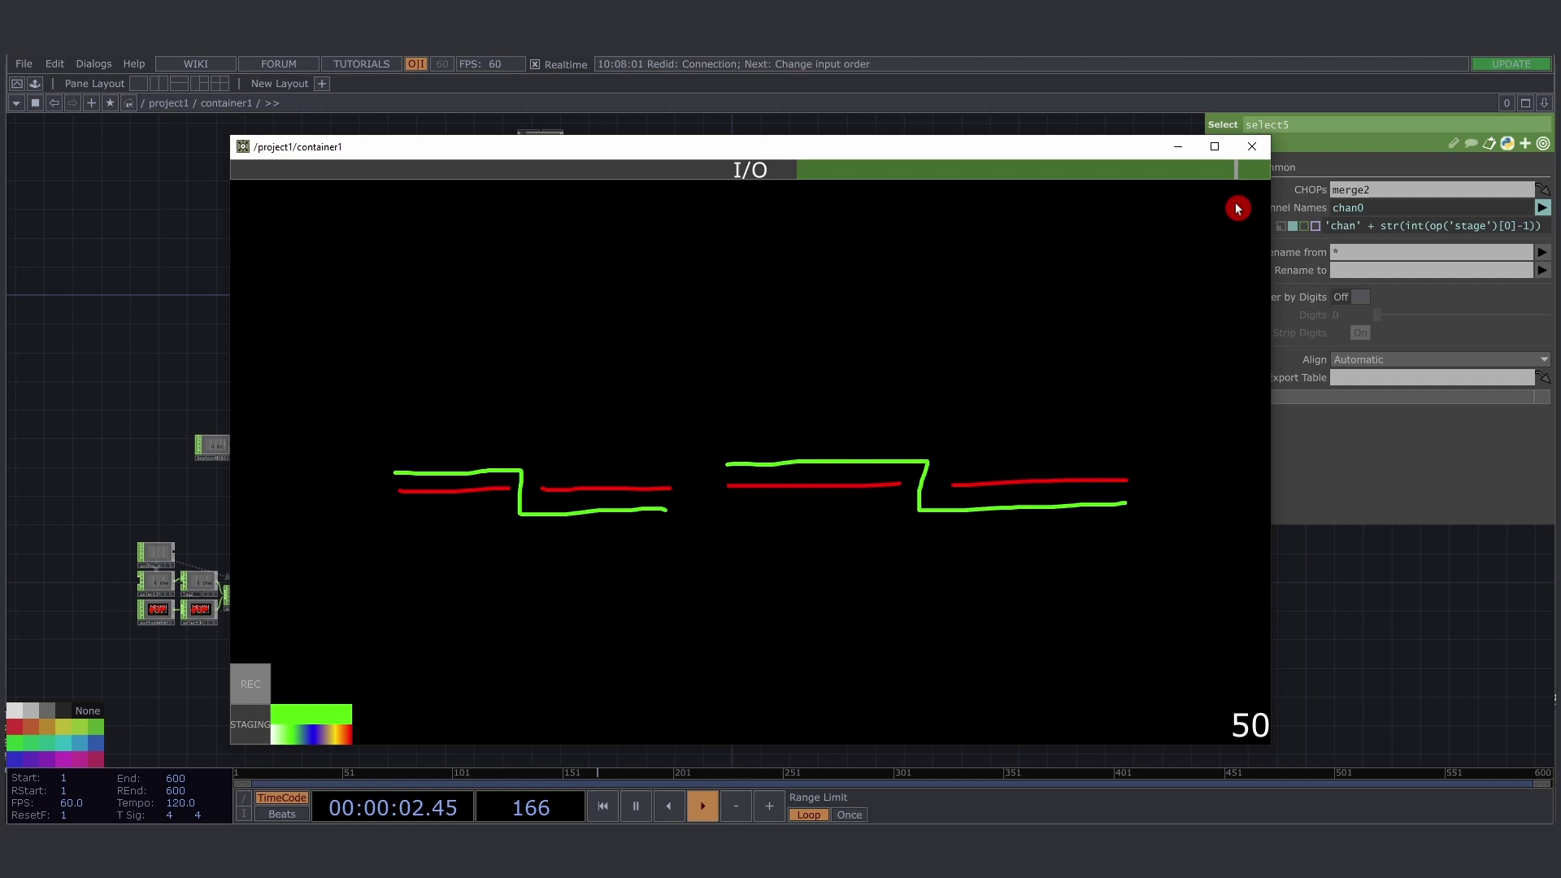
pyautogui.moveTo(1237, 208)
pyautogui.mouseDown()
pyautogui.moveTo(1256, 201)
pyautogui.moveTo(271, 199)
pyautogui.moveTo(1251, 193)
pyautogui.mouseUp()
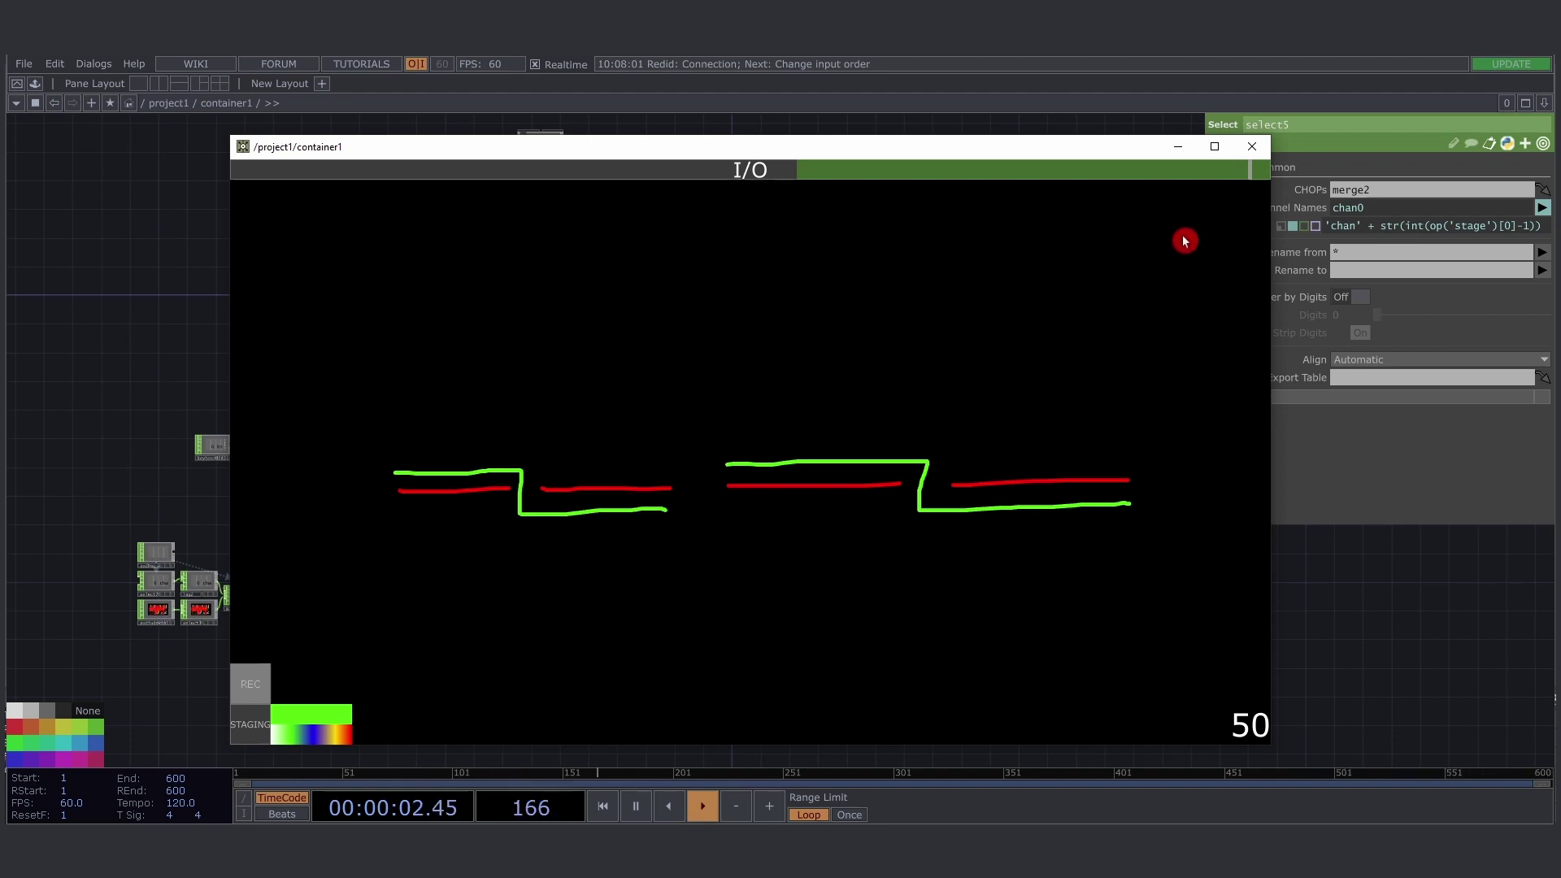
pyautogui.moveTo(1228, 170)
pyautogui.mouseDown()
pyautogui.moveTo(610, 163)
pyautogui.moveTo(704, 196)
pyautogui.moveTo(1248, 192)
pyautogui.moveTo(257, 217)
pyautogui.moveTo(899, 202)
pyautogui.moveTo(1261, 174)
pyautogui.moveTo(496, 197)
pyautogui.moveTo(795, 204)
pyautogui.mouseUp()
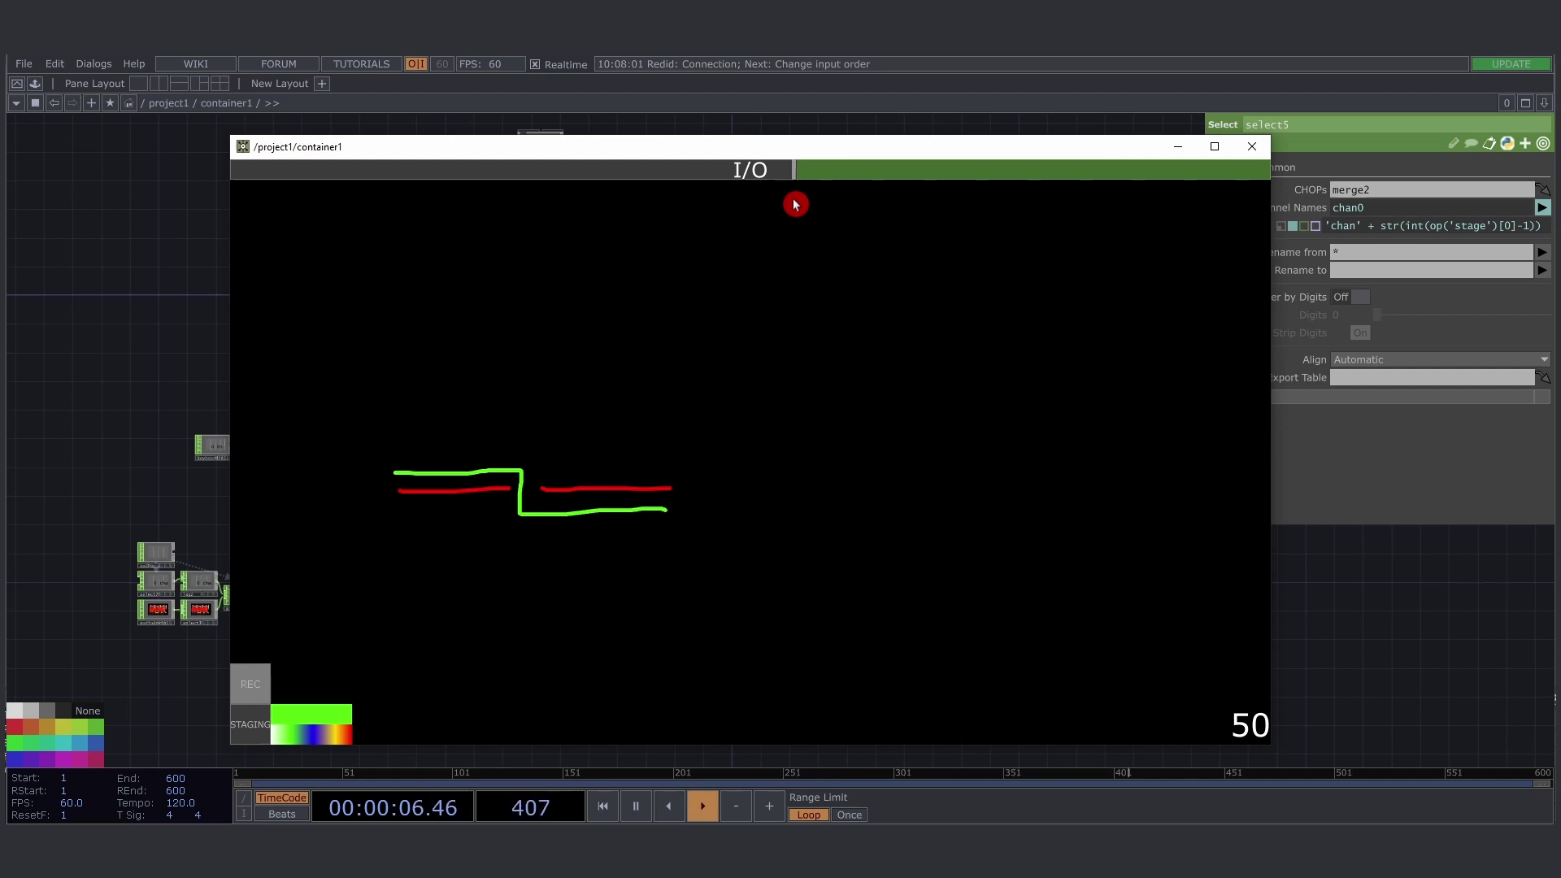
pyautogui.moveTo(797, 204); pyautogui.dragTo(1254, 174)
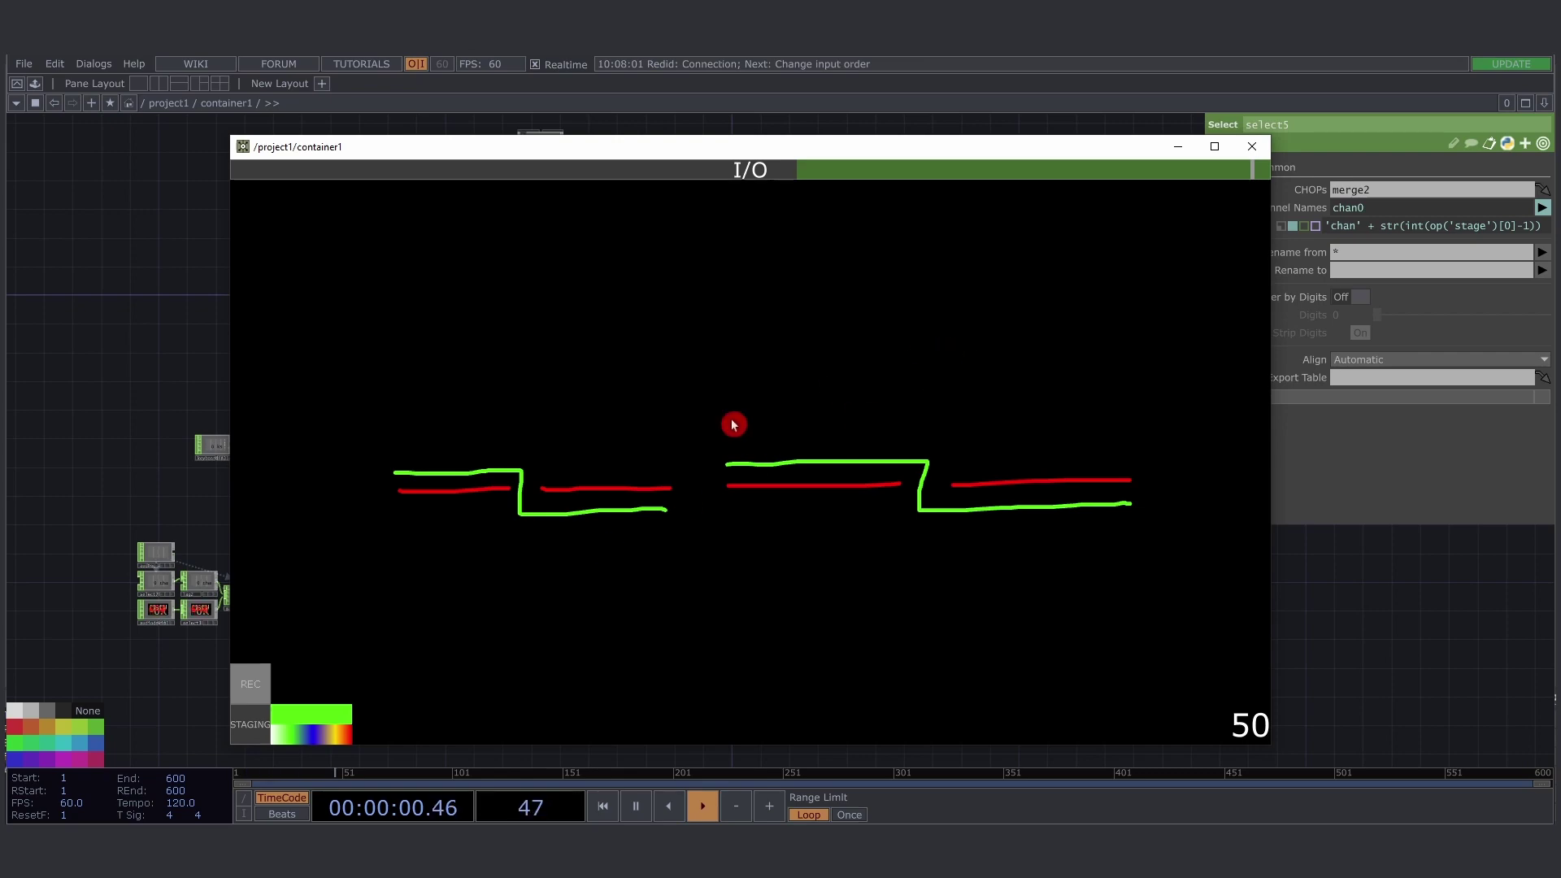
# - Move the drawing window aside and select the stages Table DAT, showing values 1.0 to 5.0
pyautogui.moveTo(418, 155); pyautogui.dragTo(896, 179)
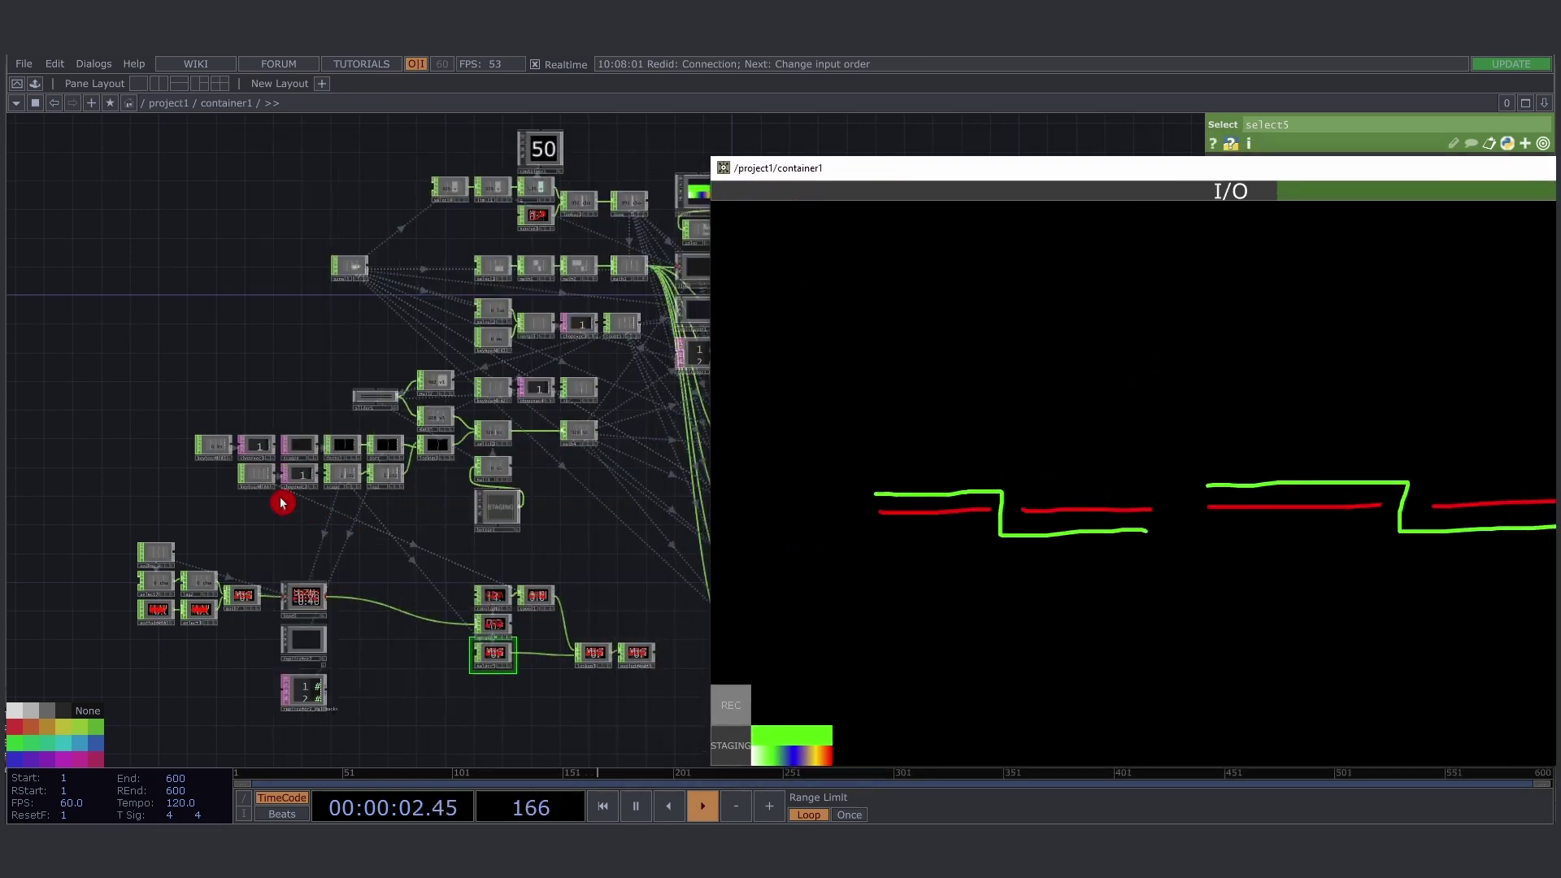
pyautogui.scroll(10, 285, 463)
pyautogui.scroll(3, 390, 410)
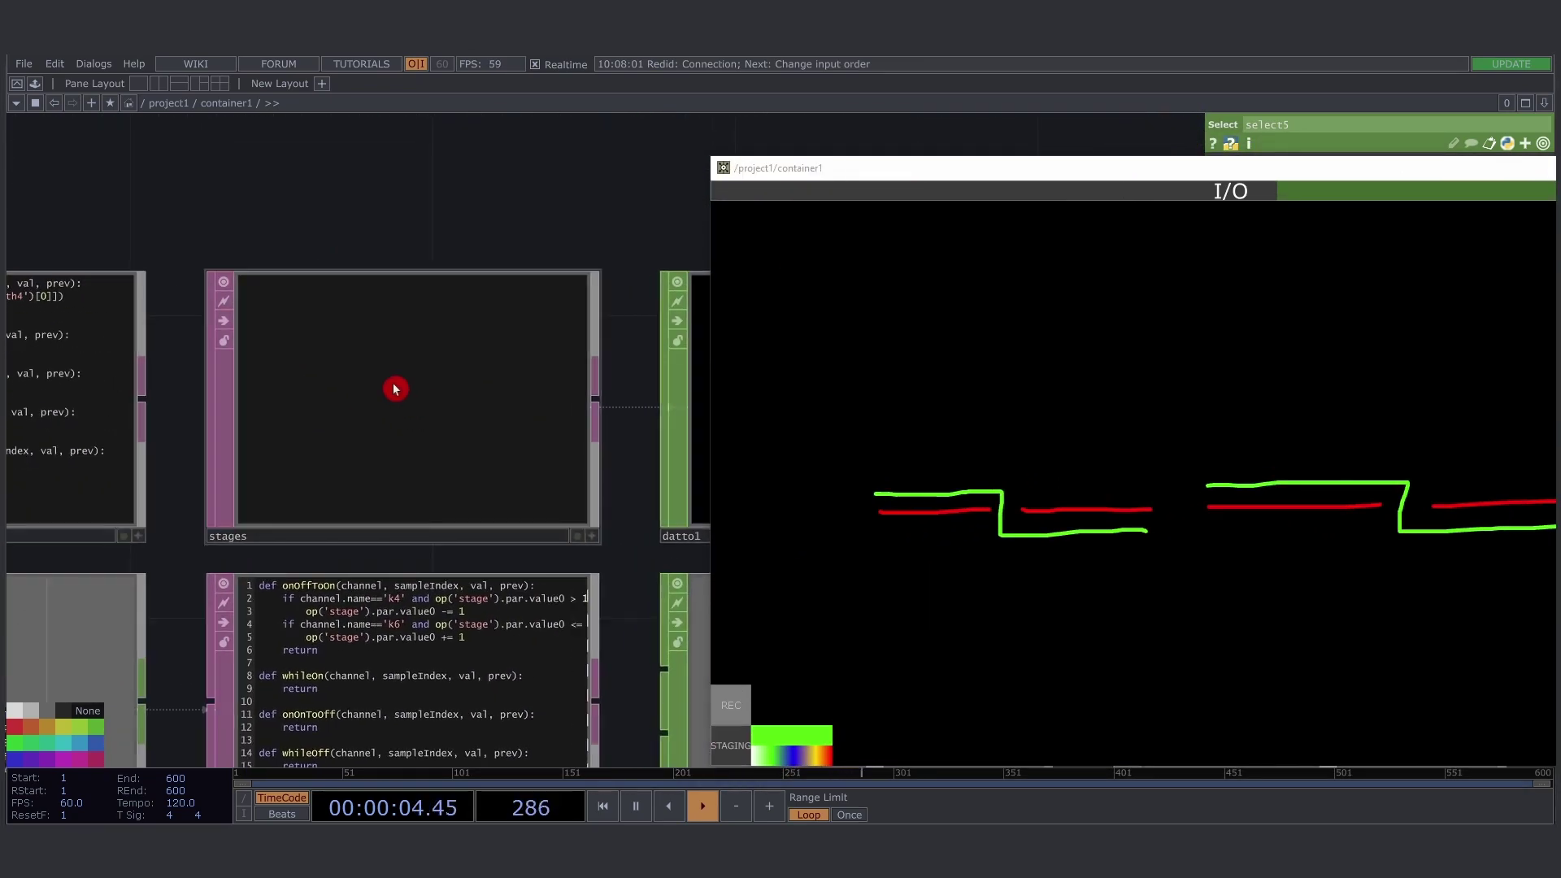
pyautogui.moveTo(209, 219); pyautogui.dragTo(569, 509)
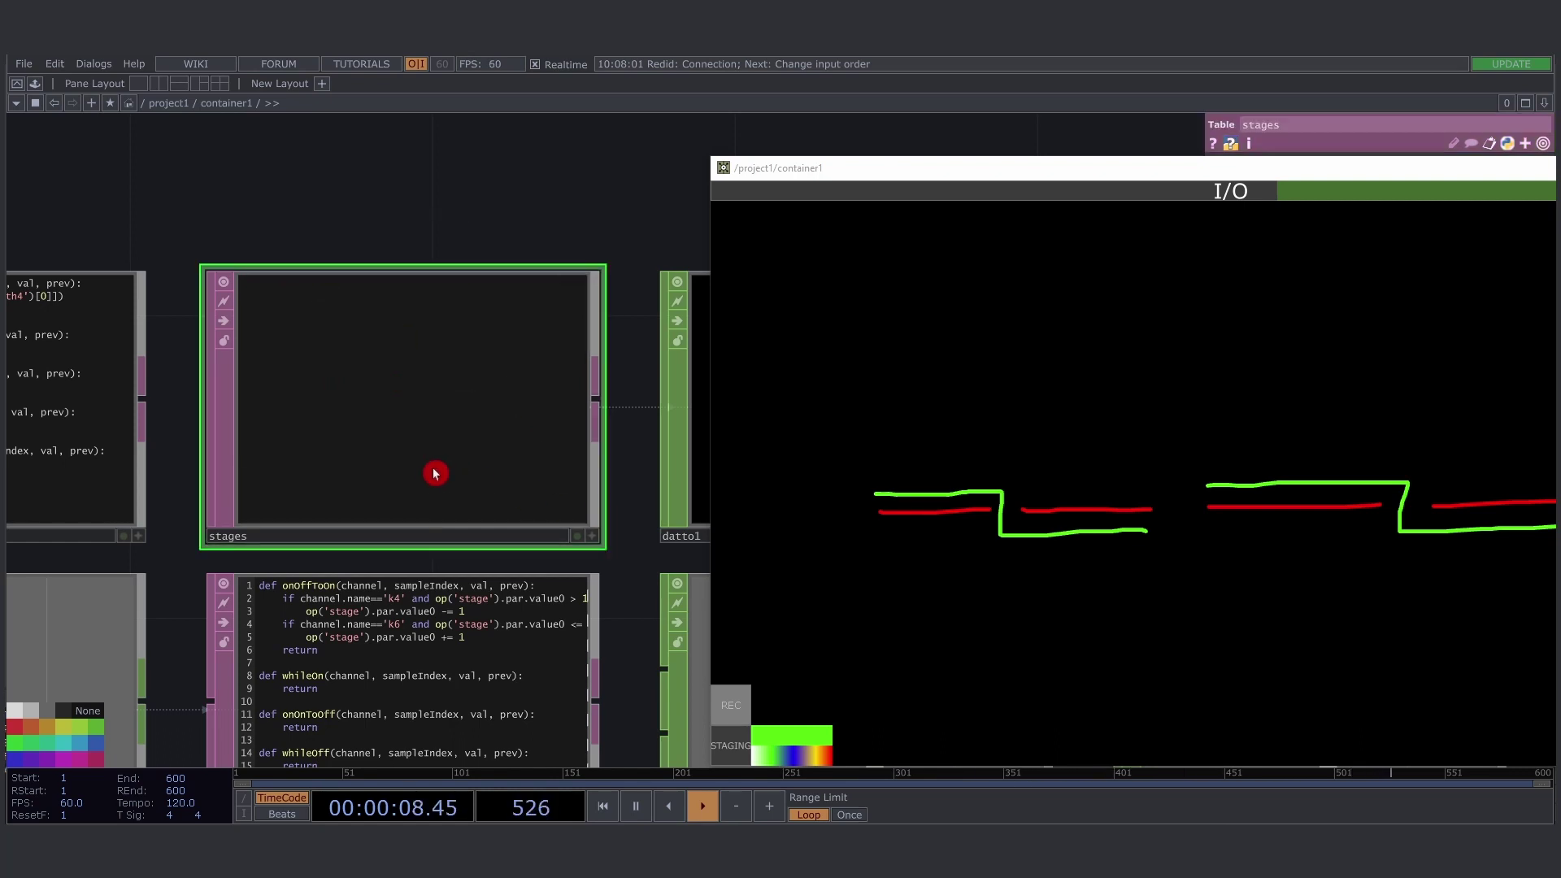
pyautogui.moveTo(526, 337); pyautogui.dragTo(243, 404, button='middle')
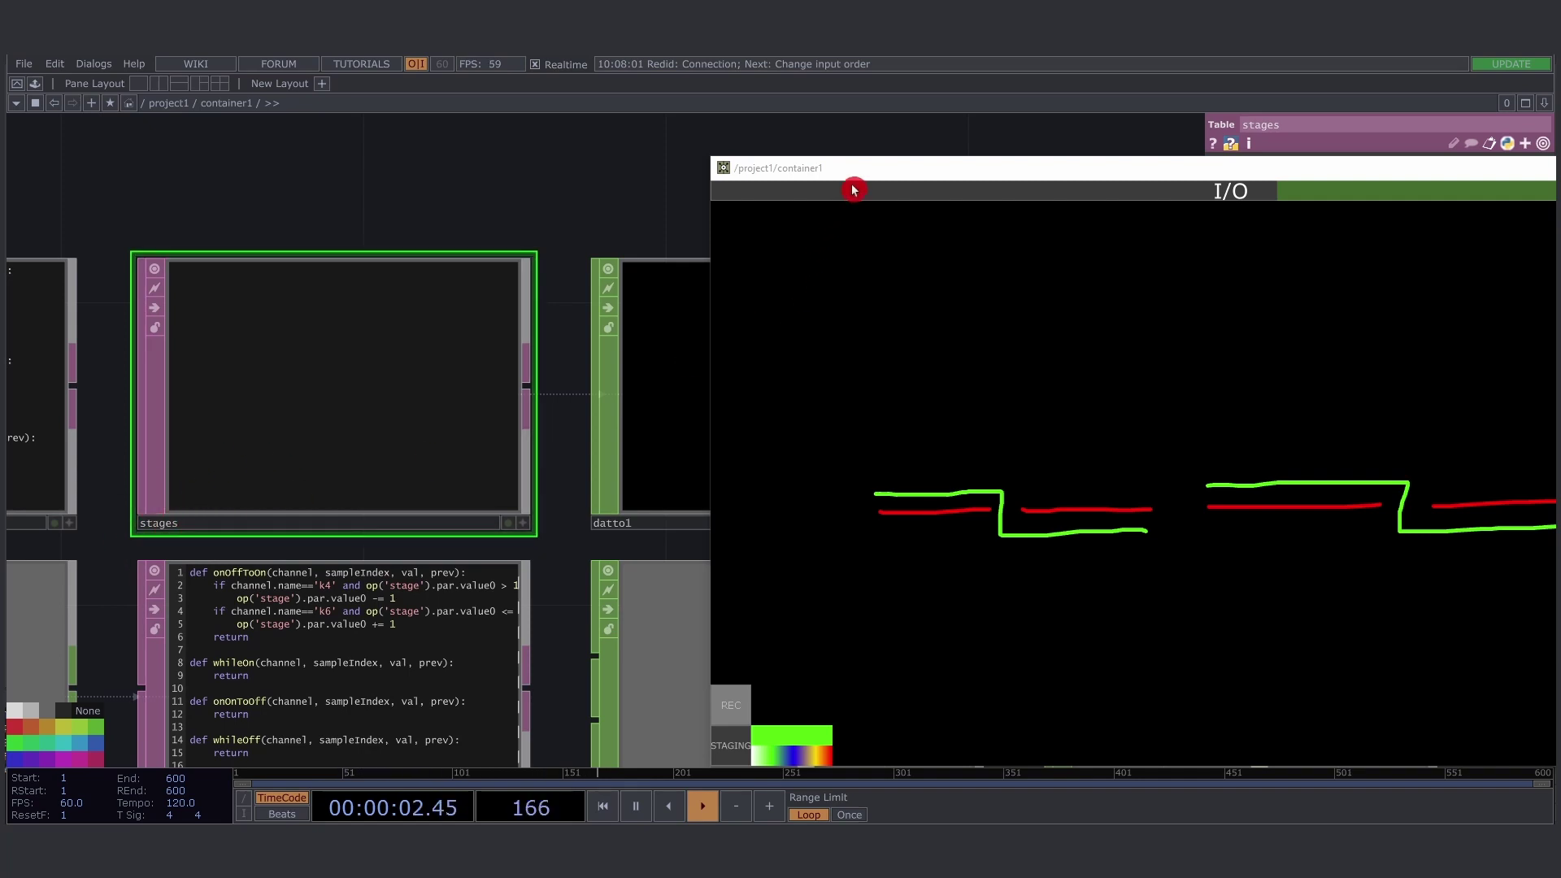
pyautogui.moveTo(854, 190); pyautogui.dragTo(594, 166)
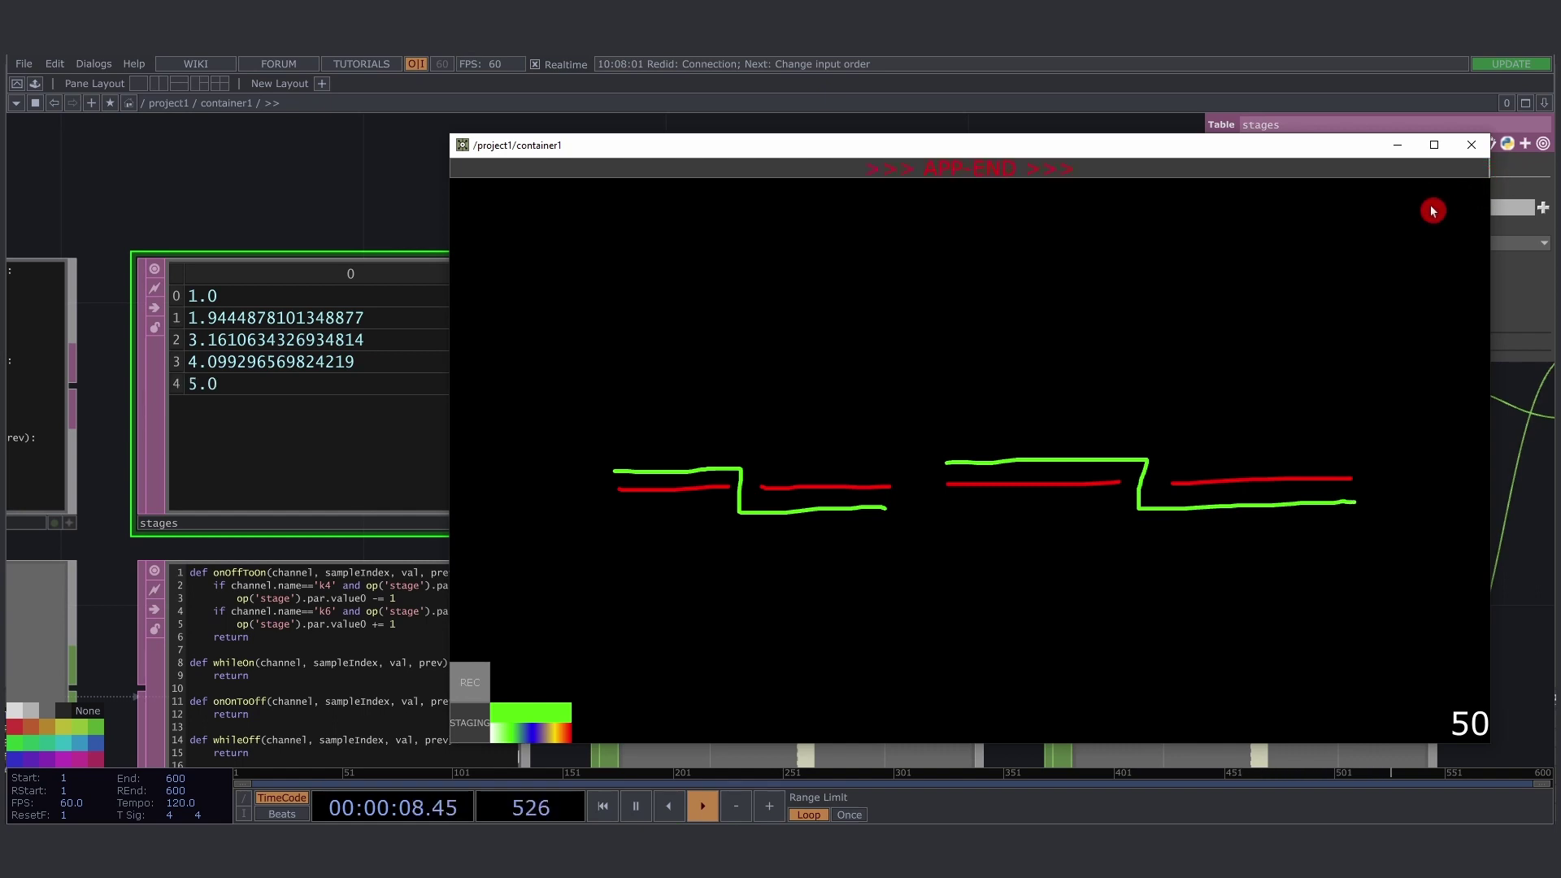
# - Set the STAGING/PERFORM toggle to PERFORM so the canvas starts blank
pyautogui.moveTo(151, 202); pyautogui.dragTo(340, 428)
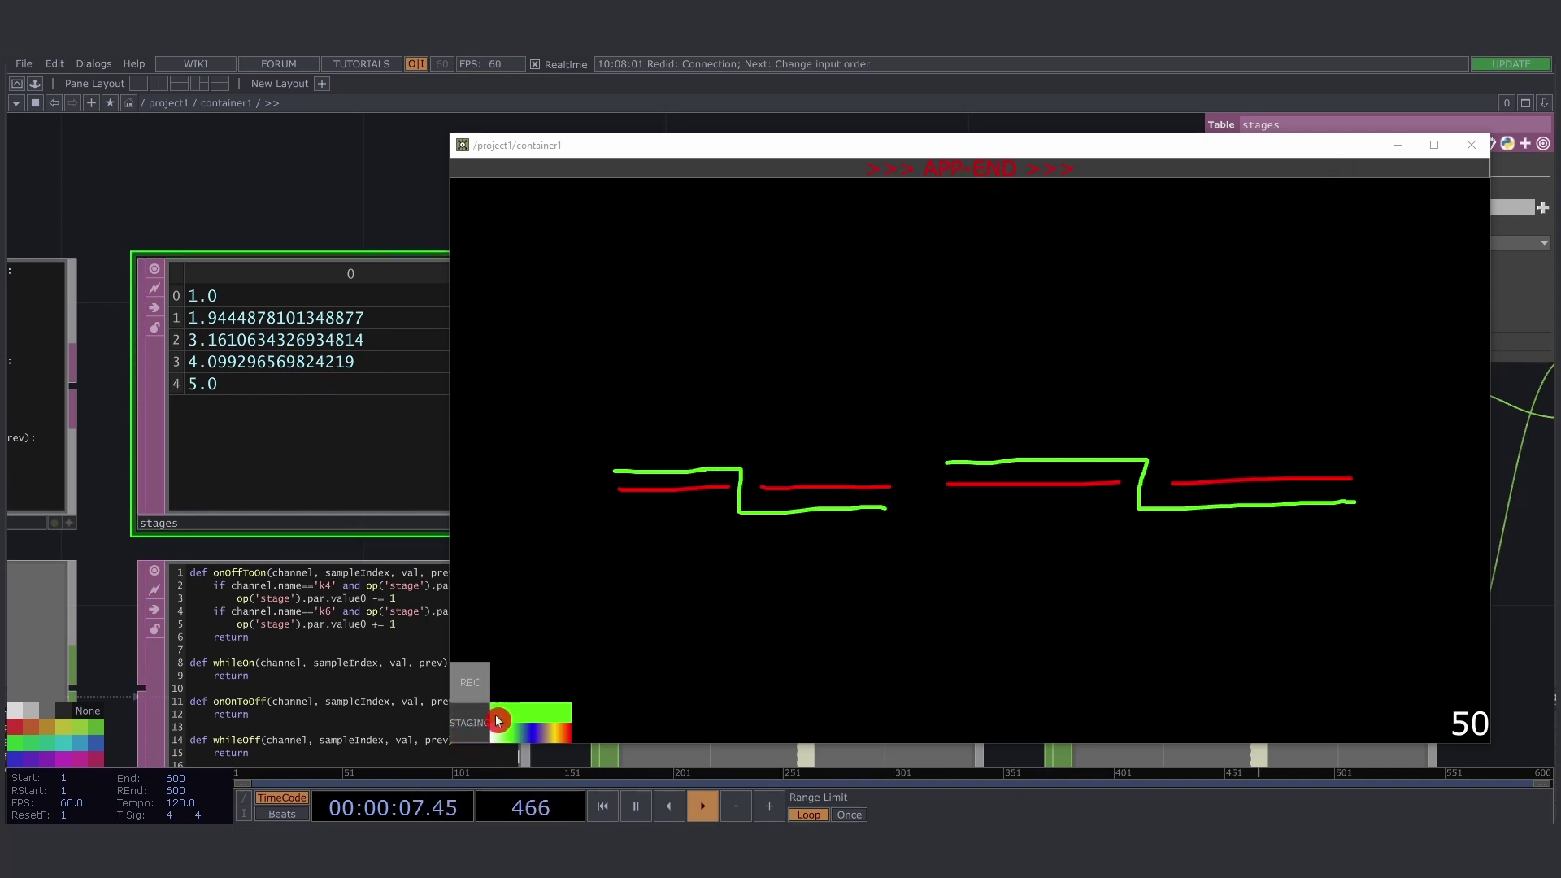
pyautogui.click(475, 730)
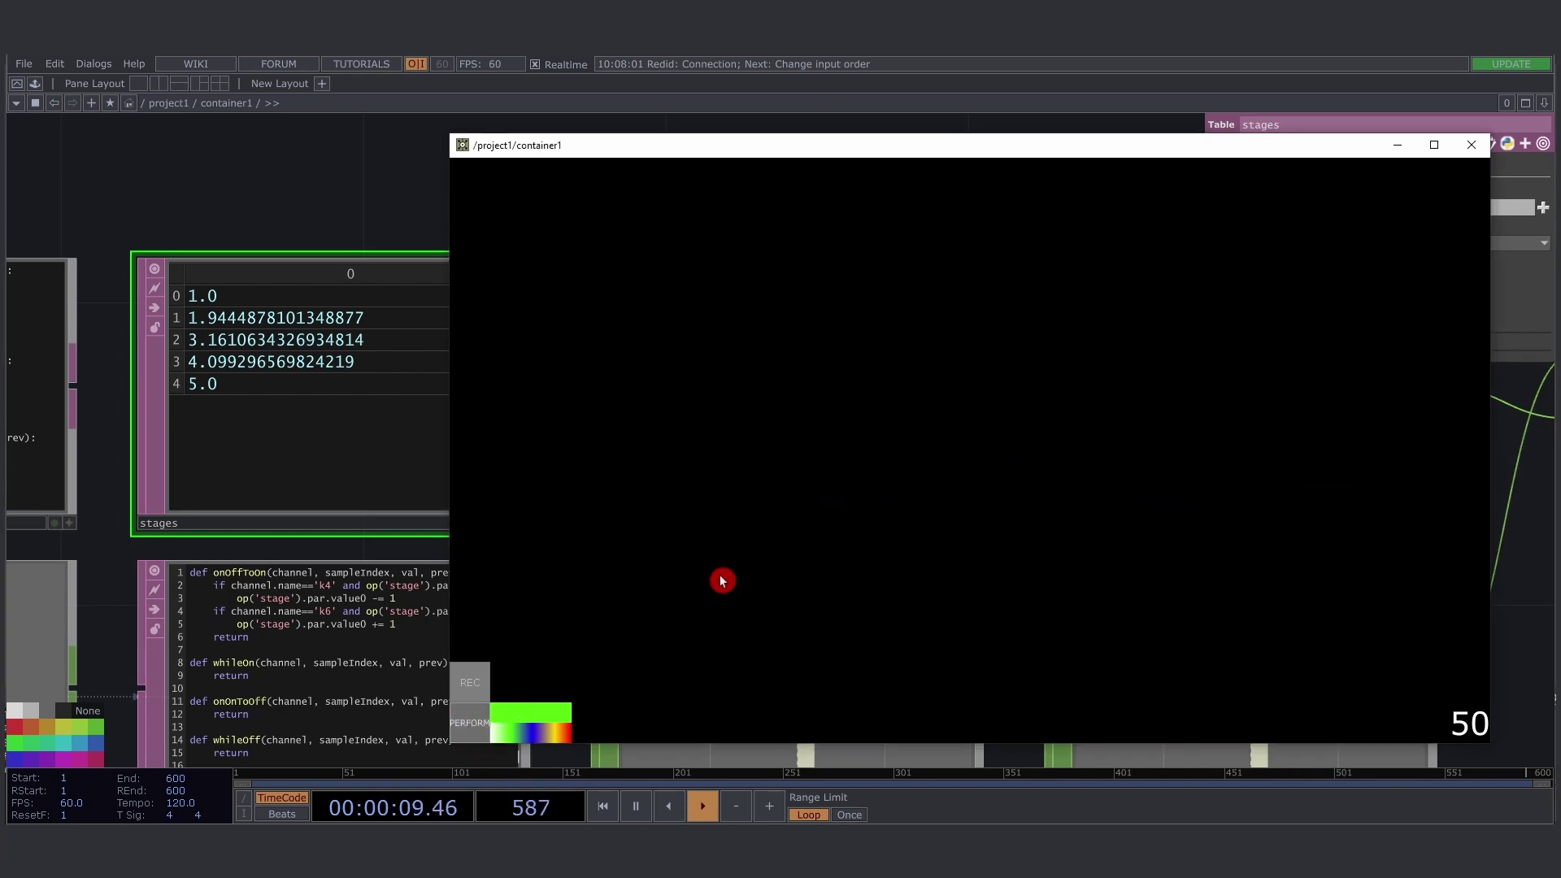
pyautogui.click(475, 731)
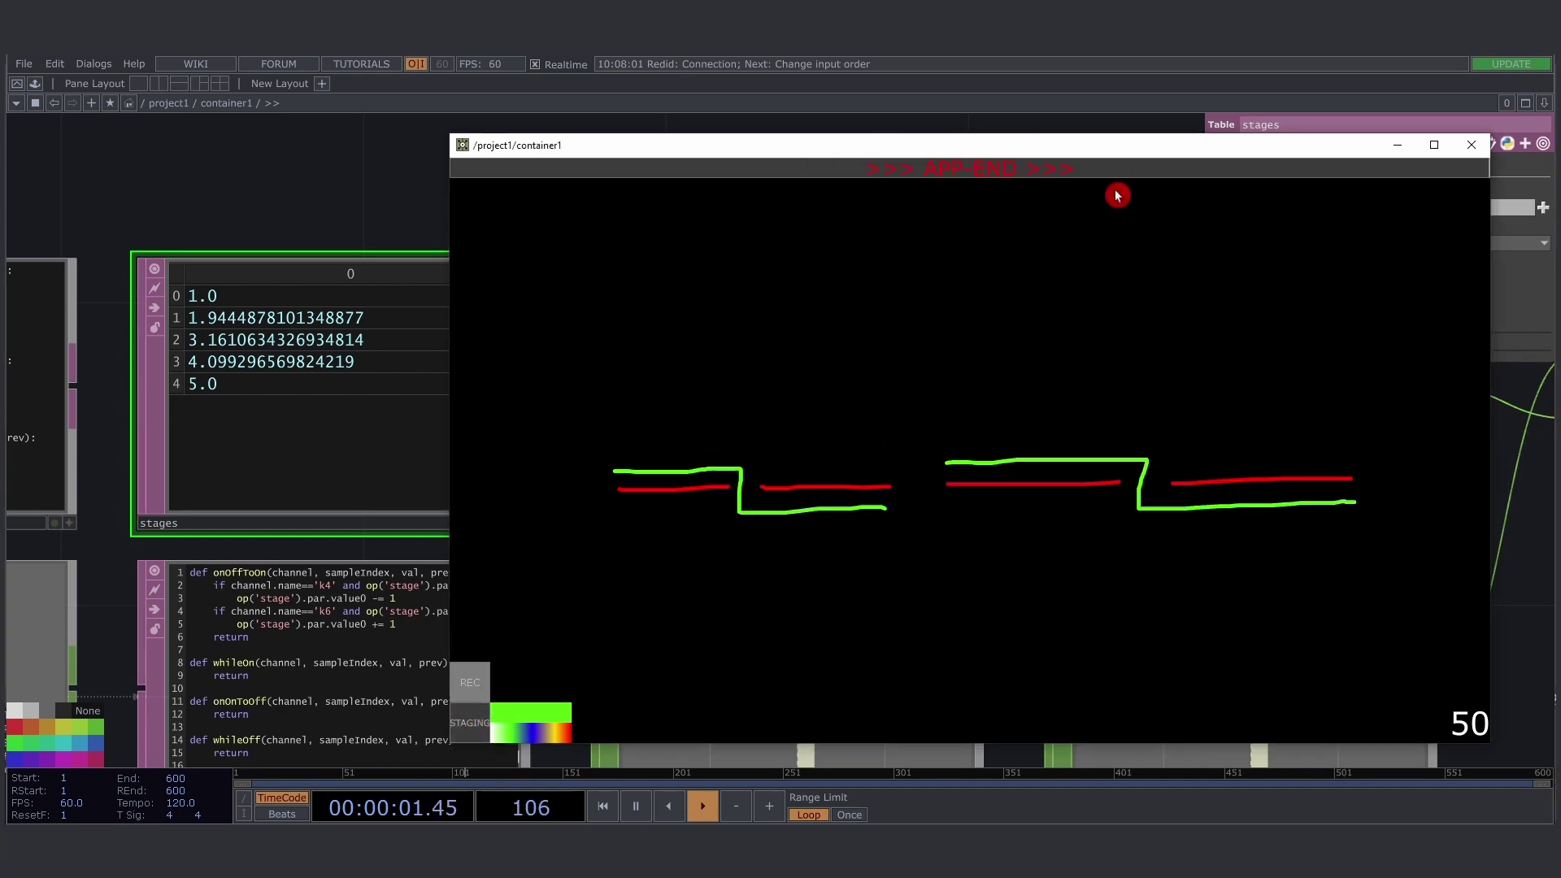
pyautogui.click(479, 731)
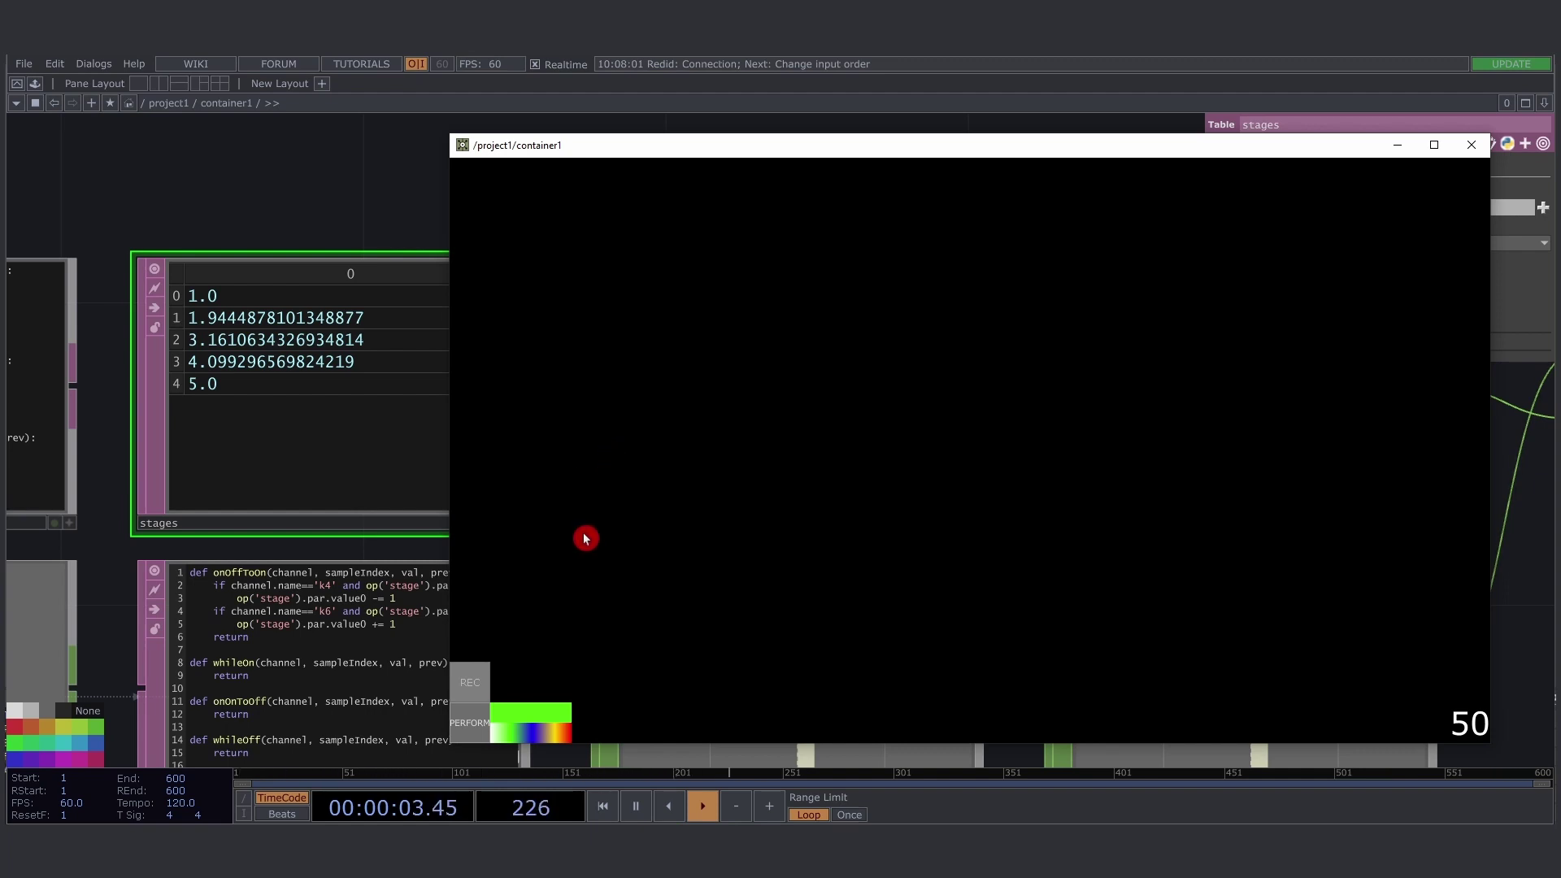
# - Return to PERFORM and click the viewer to redraw the strokes stage by stage
pyautogui.click(472, 734)
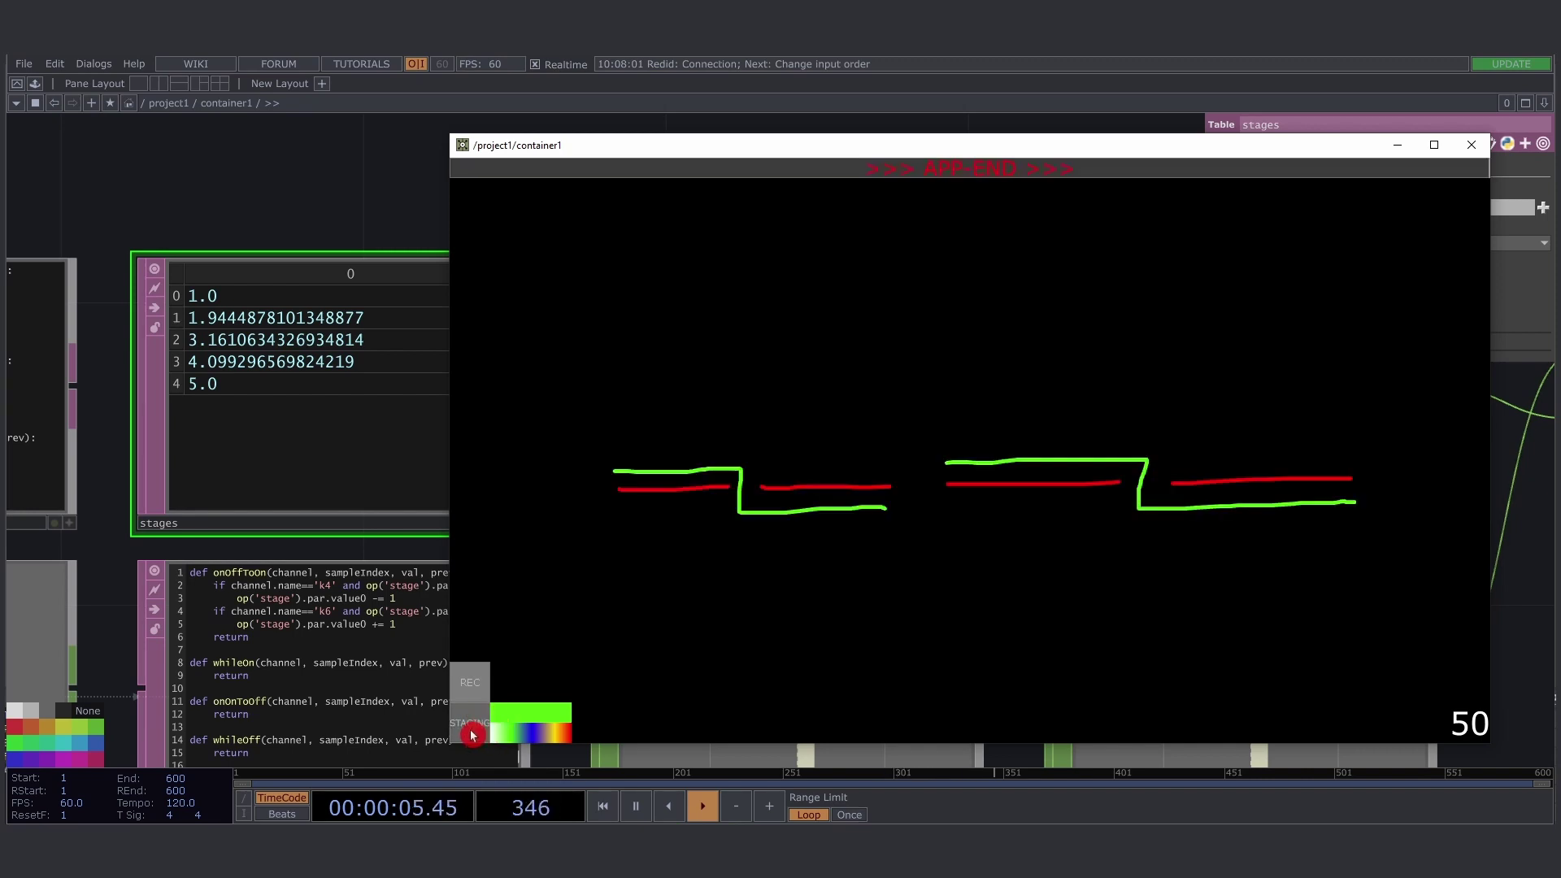
pyautogui.click(469, 726)
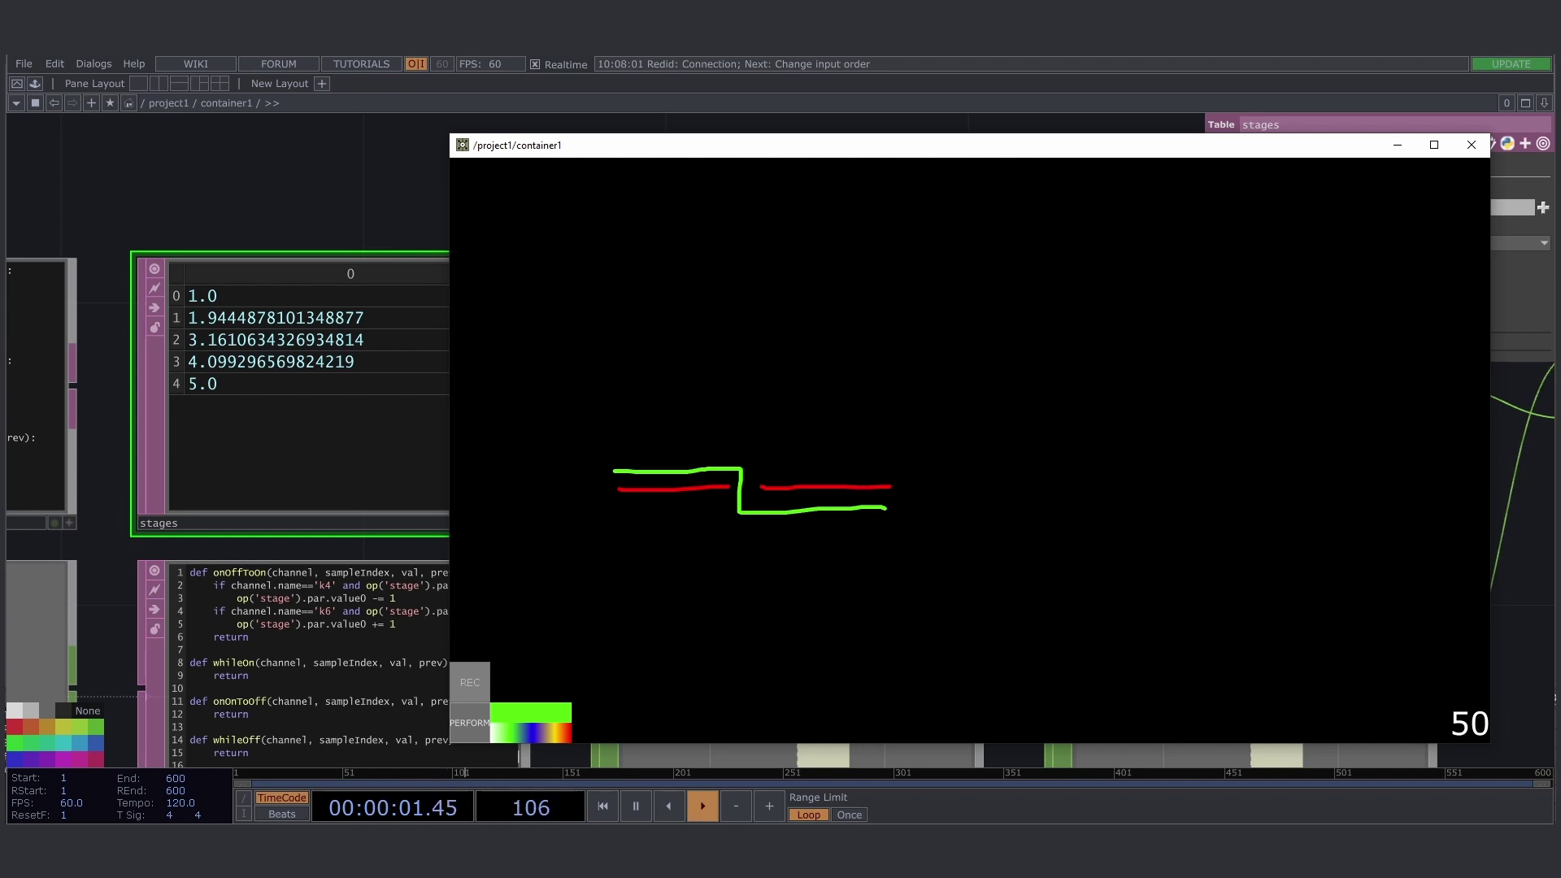
pyautogui.click(666, 310)
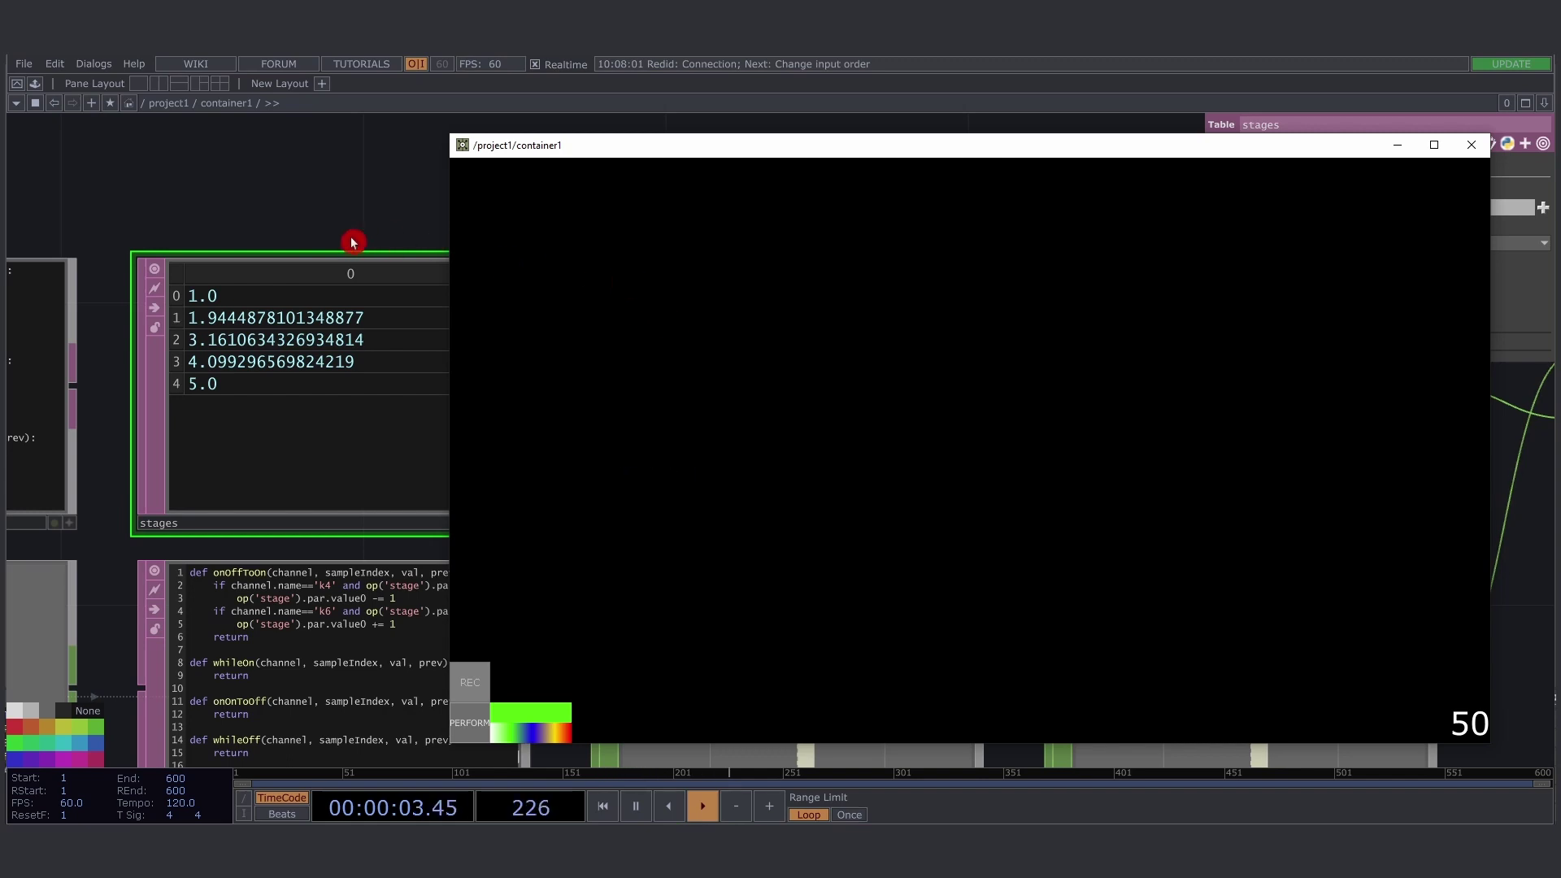
# - Move the drawing window aside and frame the aud1 to aud4 stage audio nodes
pyautogui.moveTo(572, 146); pyautogui.dragTo(892, 196)
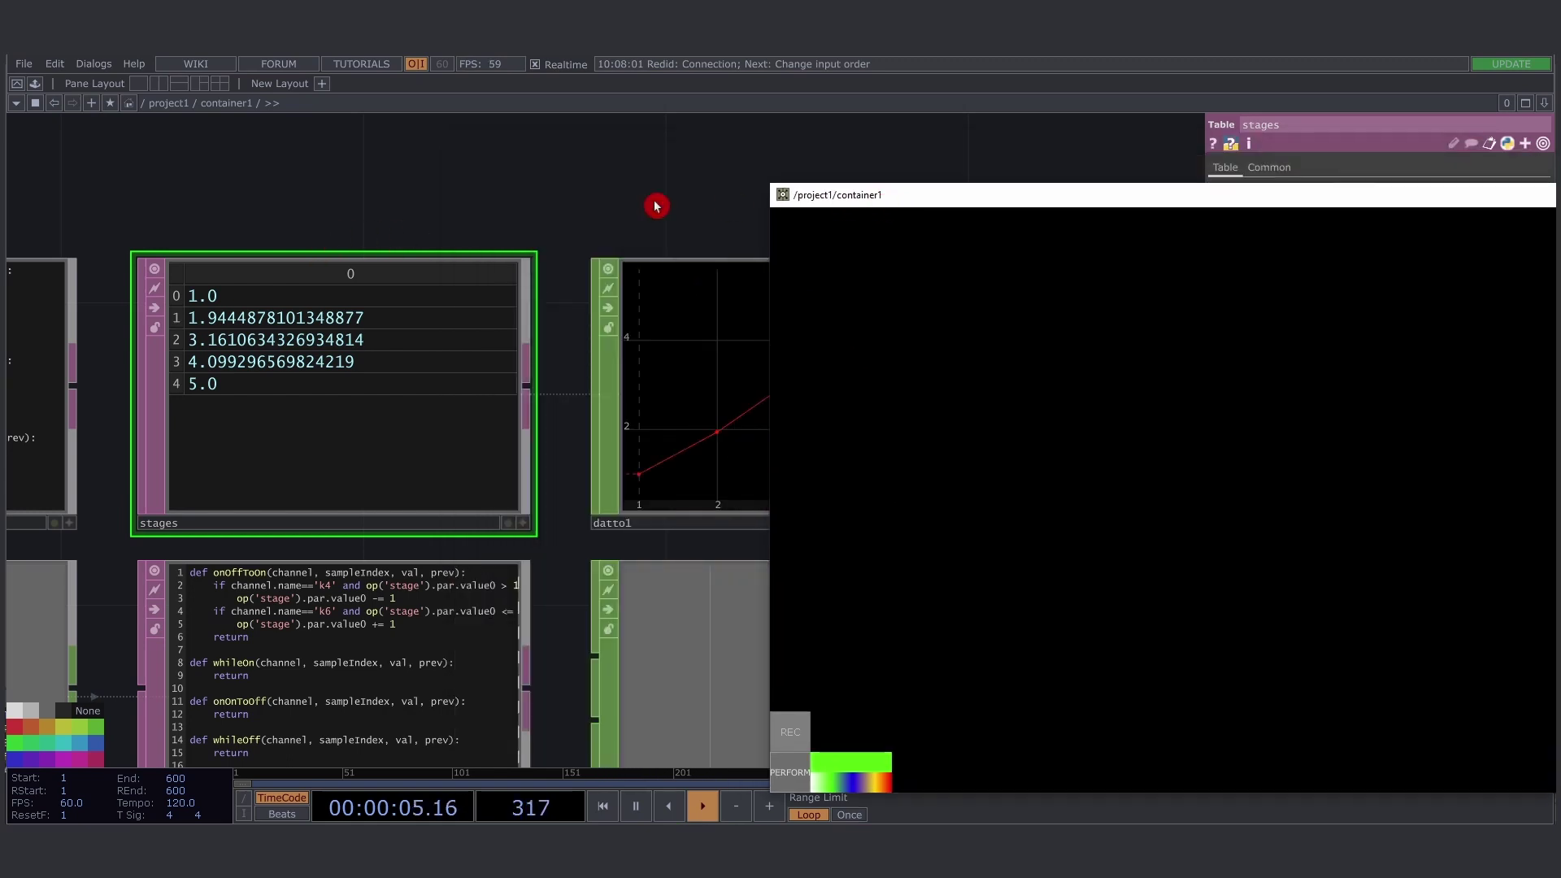
pyautogui.click(149, 209)
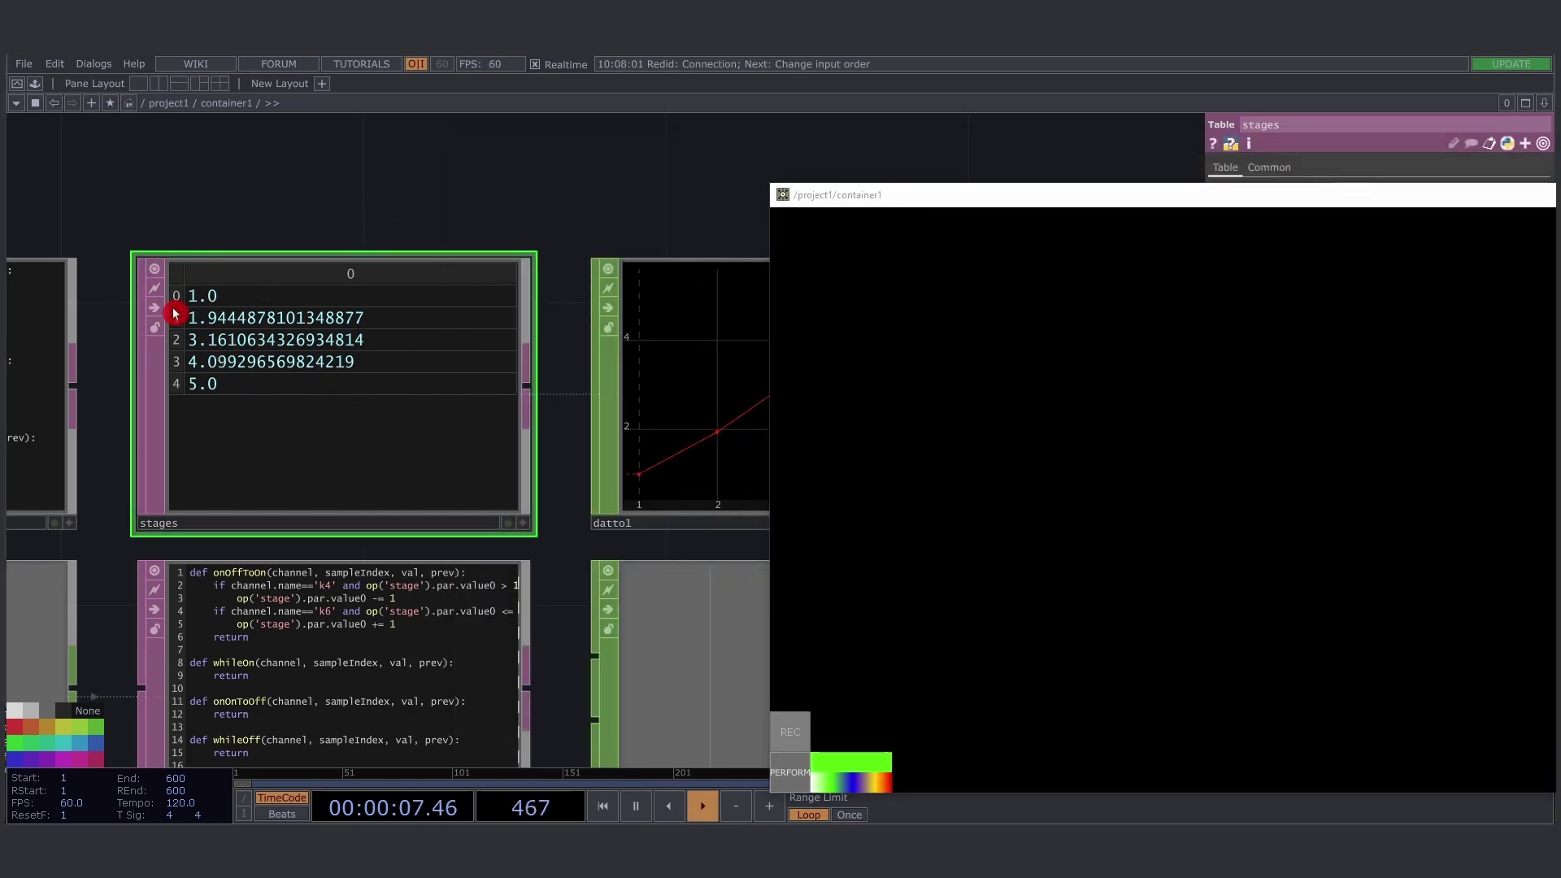
pyautogui.scroll(-5, 465, 165)
pyautogui.scroll(-3, 469, 165)
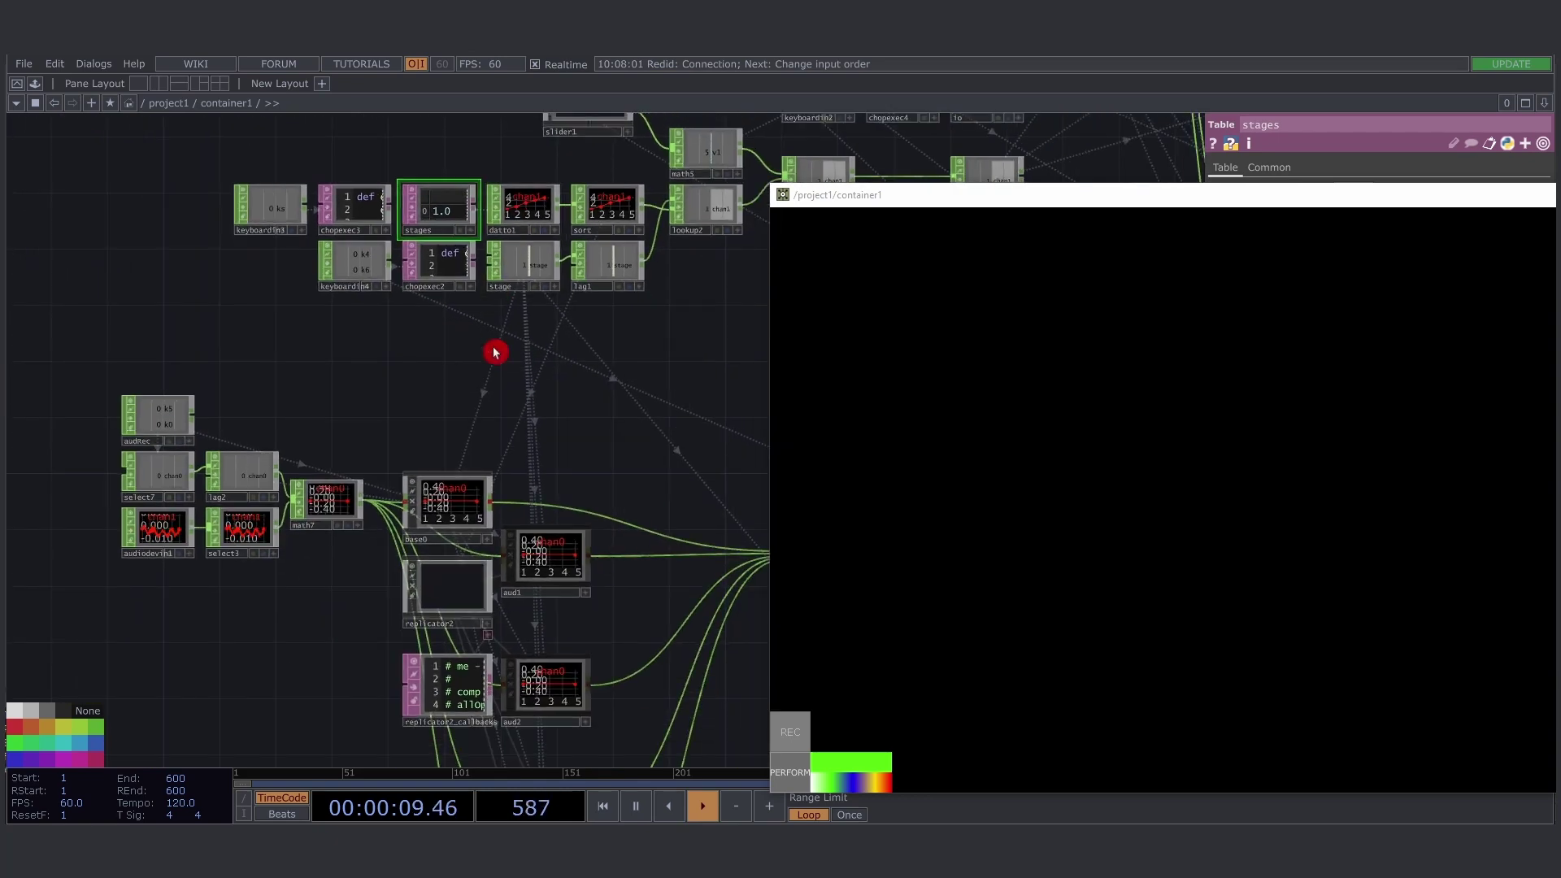
pyautogui.moveTo(610, 480); pyautogui.dragTo(573, 163)
pyautogui.moveTo(645, 533); pyautogui.dragTo(594, 499)
pyautogui.moveTo(456, 275)
pyautogui.mouseDown()
pyautogui.moveTo(508, 655)
pyautogui.moveTo(533, 697)
pyautogui.moveTo(509, 456)
pyautogui.moveTo(457, 209)
pyautogui.mouseUp()
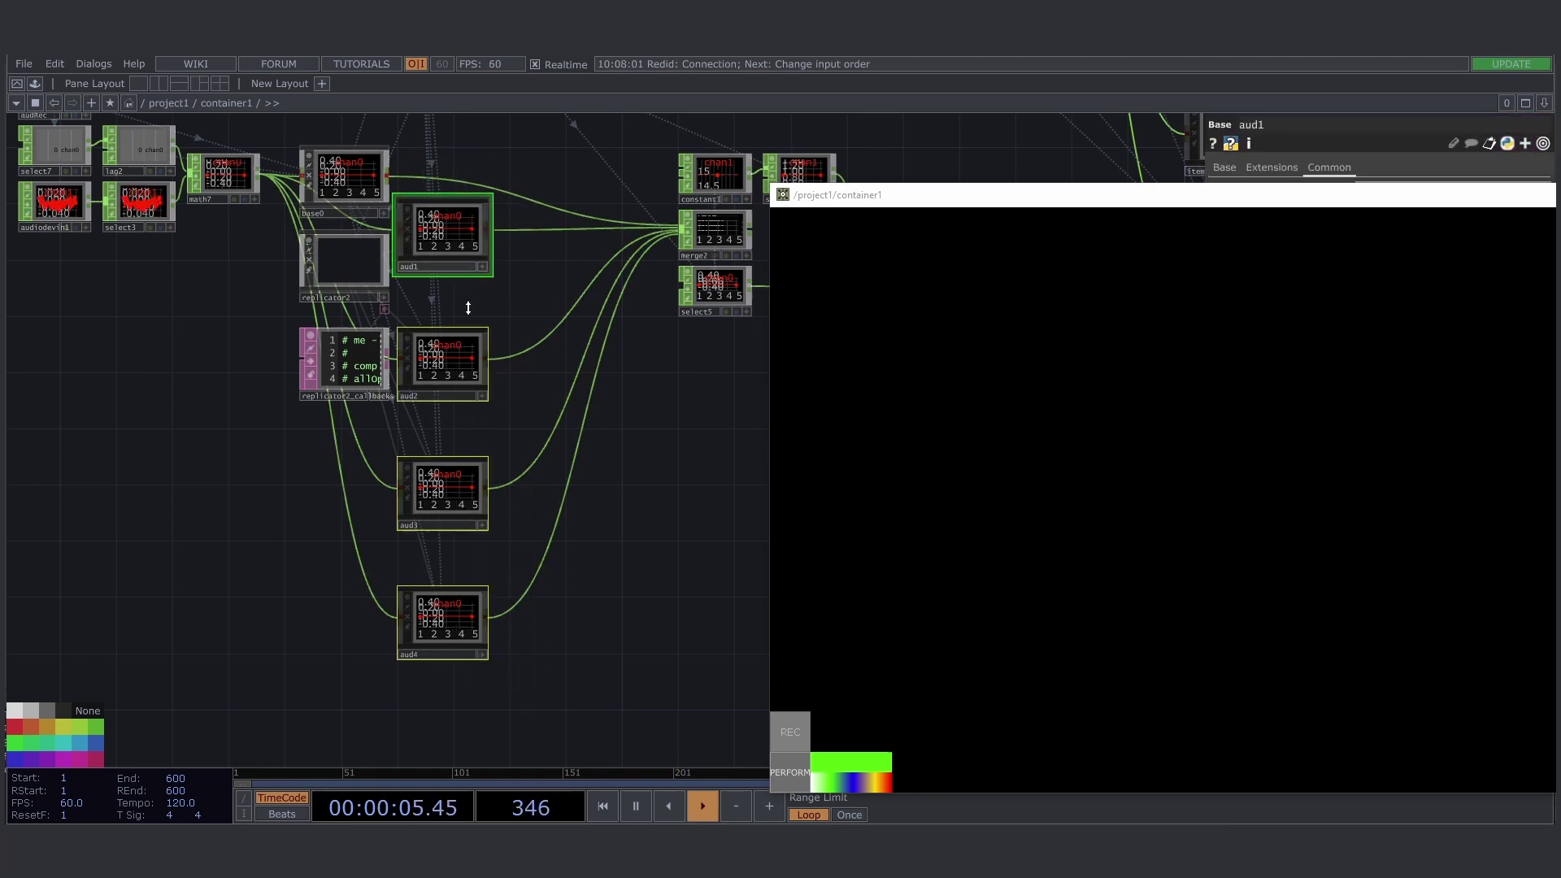
pyautogui.moveTo(631, 404); pyautogui.dragTo(519, 707)
pyautogui.moveTo(536, 692); pyautogui.dragTo(912, 267)
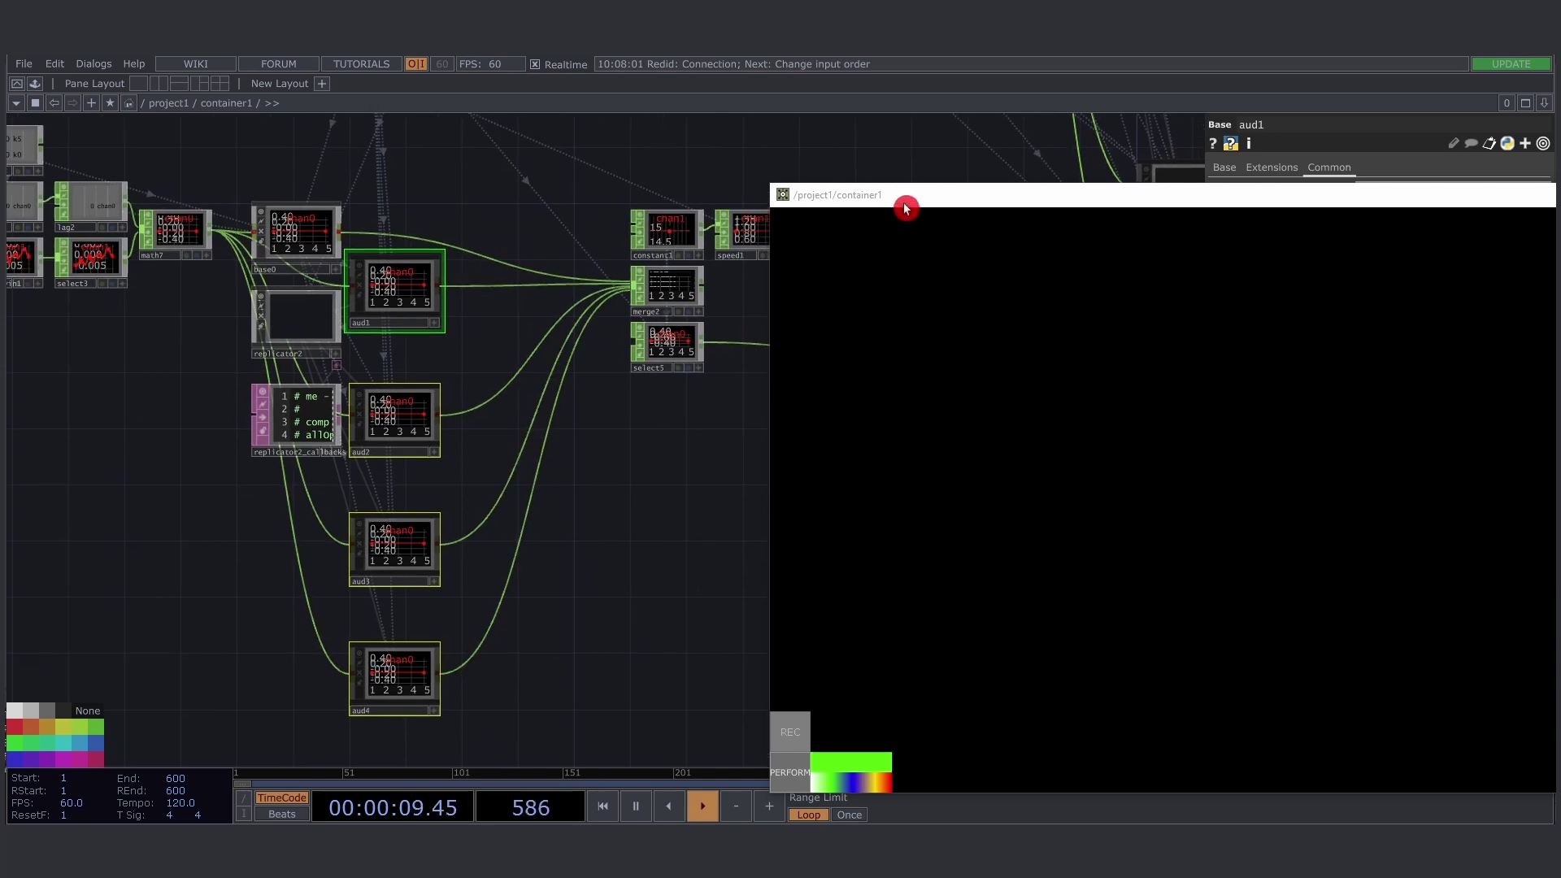
# - Move the drawing window back, select aud1 and zoom into it to reach in1, trail1 and extend1
pyautogui.moveTo(906, 205); pyautogui.dragTo(748, 208)
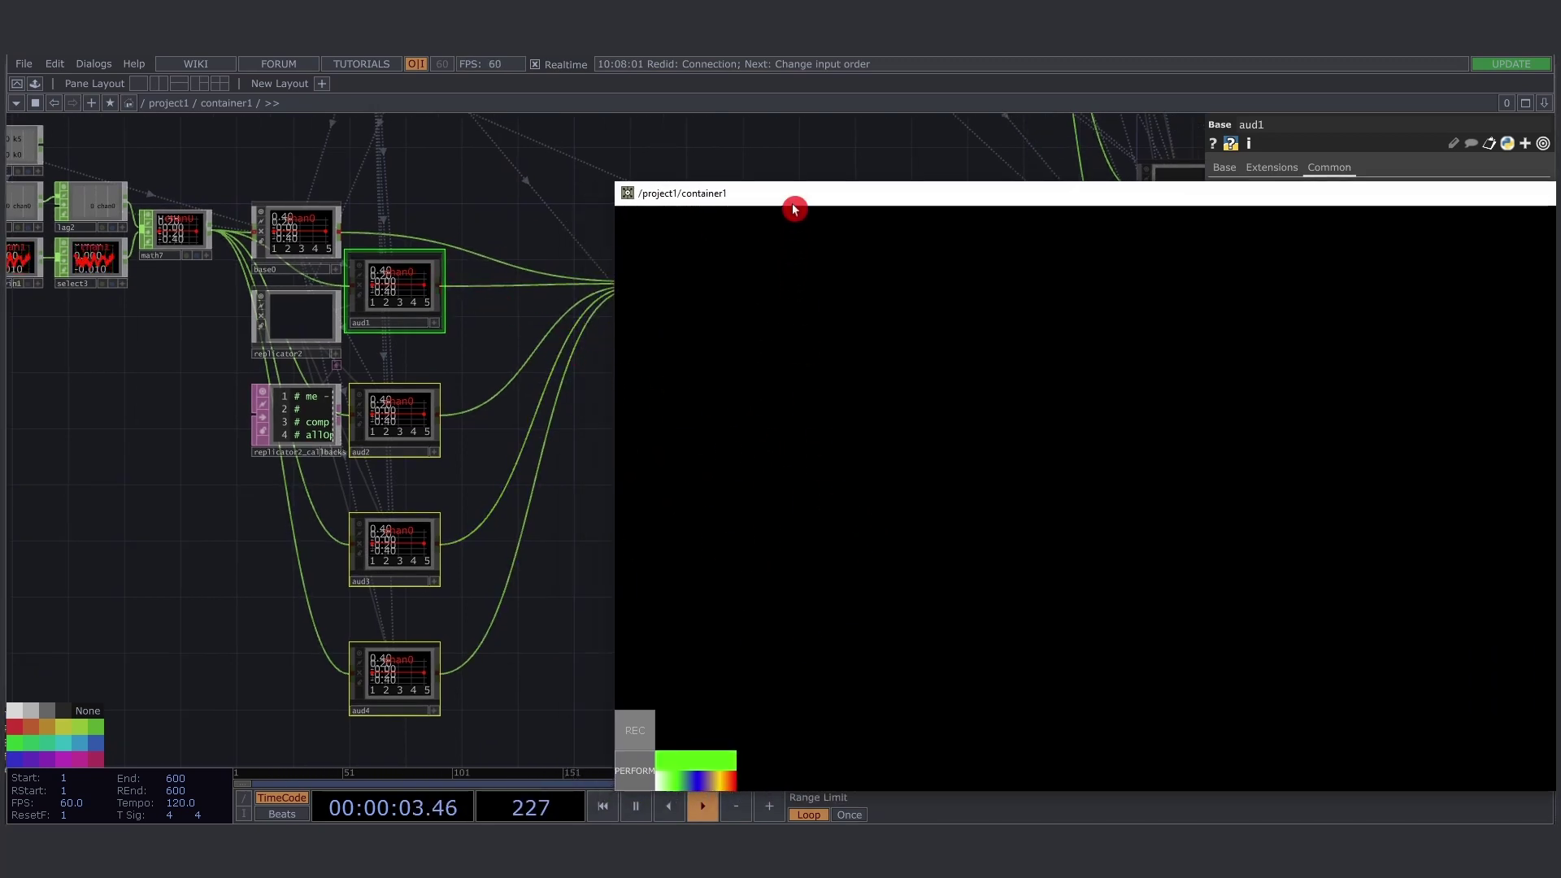
pyautogui.moveTo(794, 203); pyautogui.dragTo(753, 197)
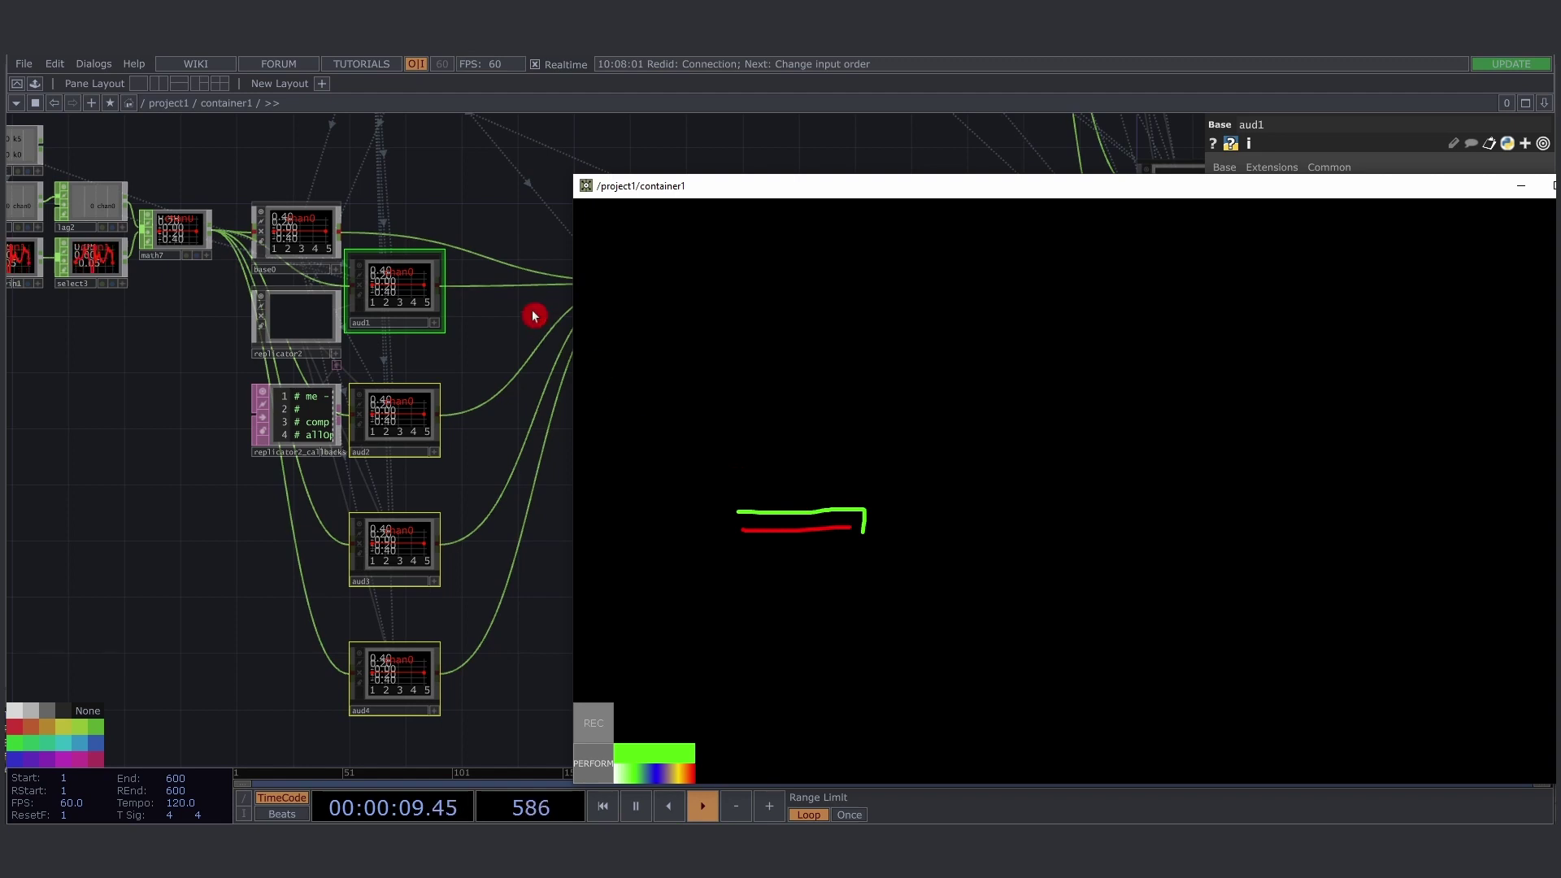
pyautogui.moveTo(532, 314); pyautogui.dragTo(438, 341)
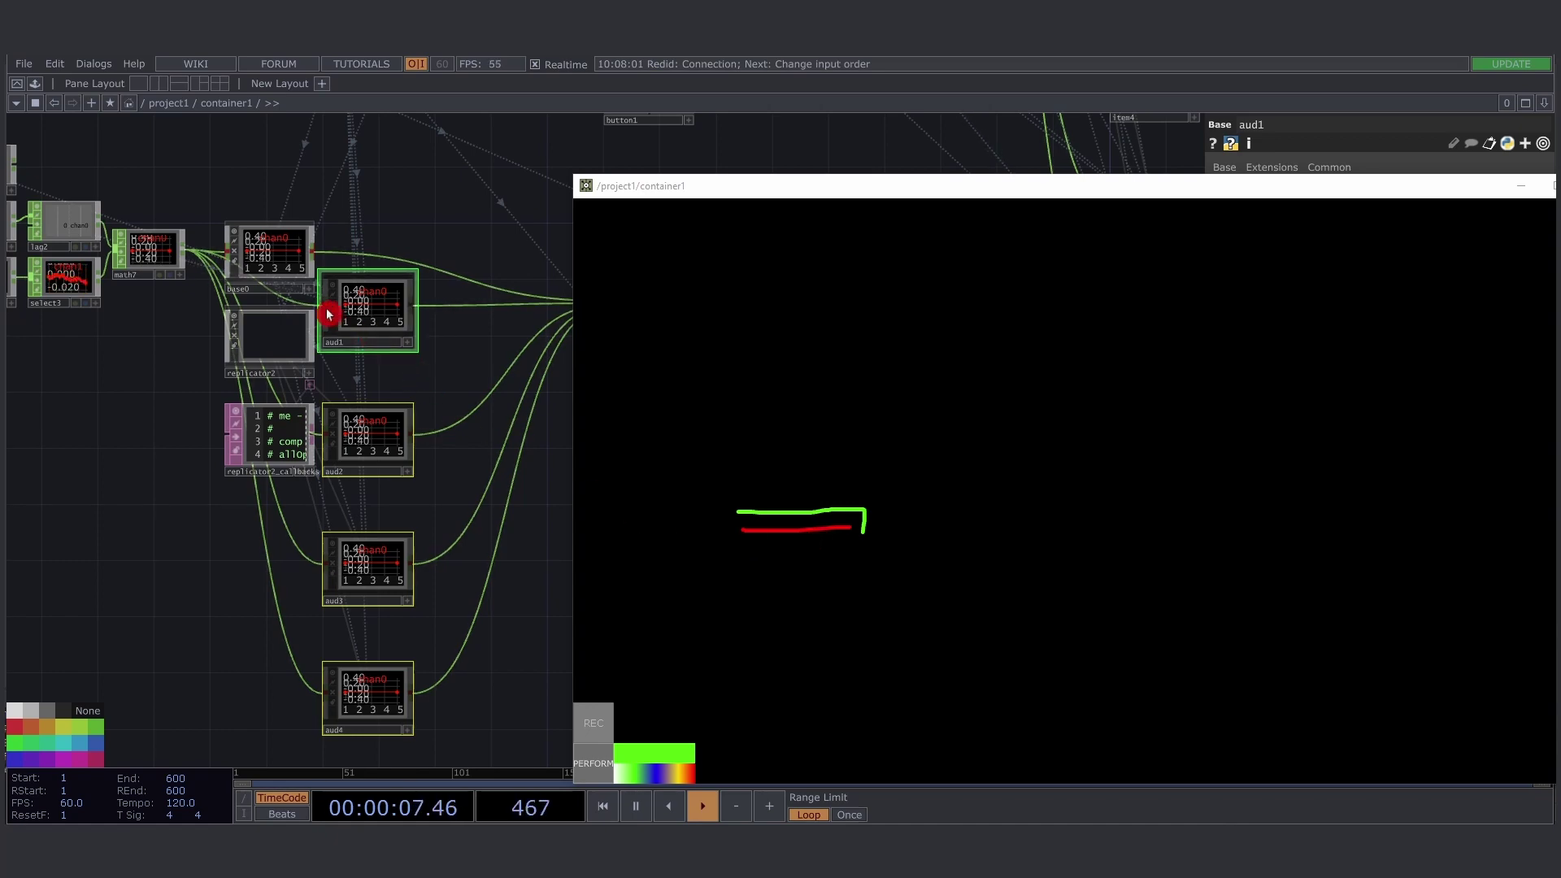
pyautogui.scroll(3, 354, 308)
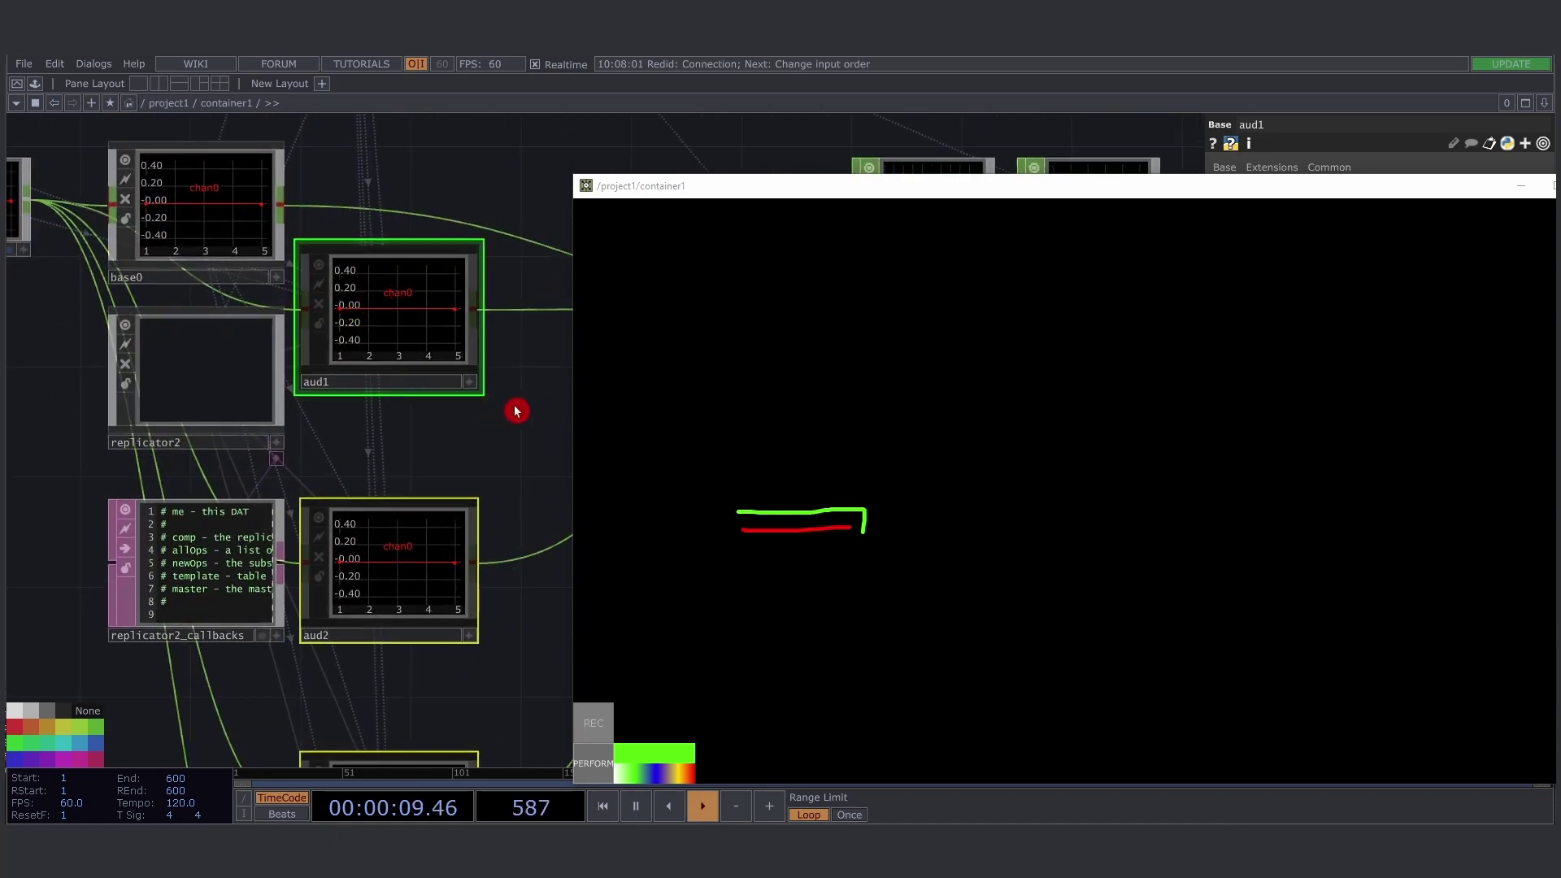
pyautogui.click(408, 342)
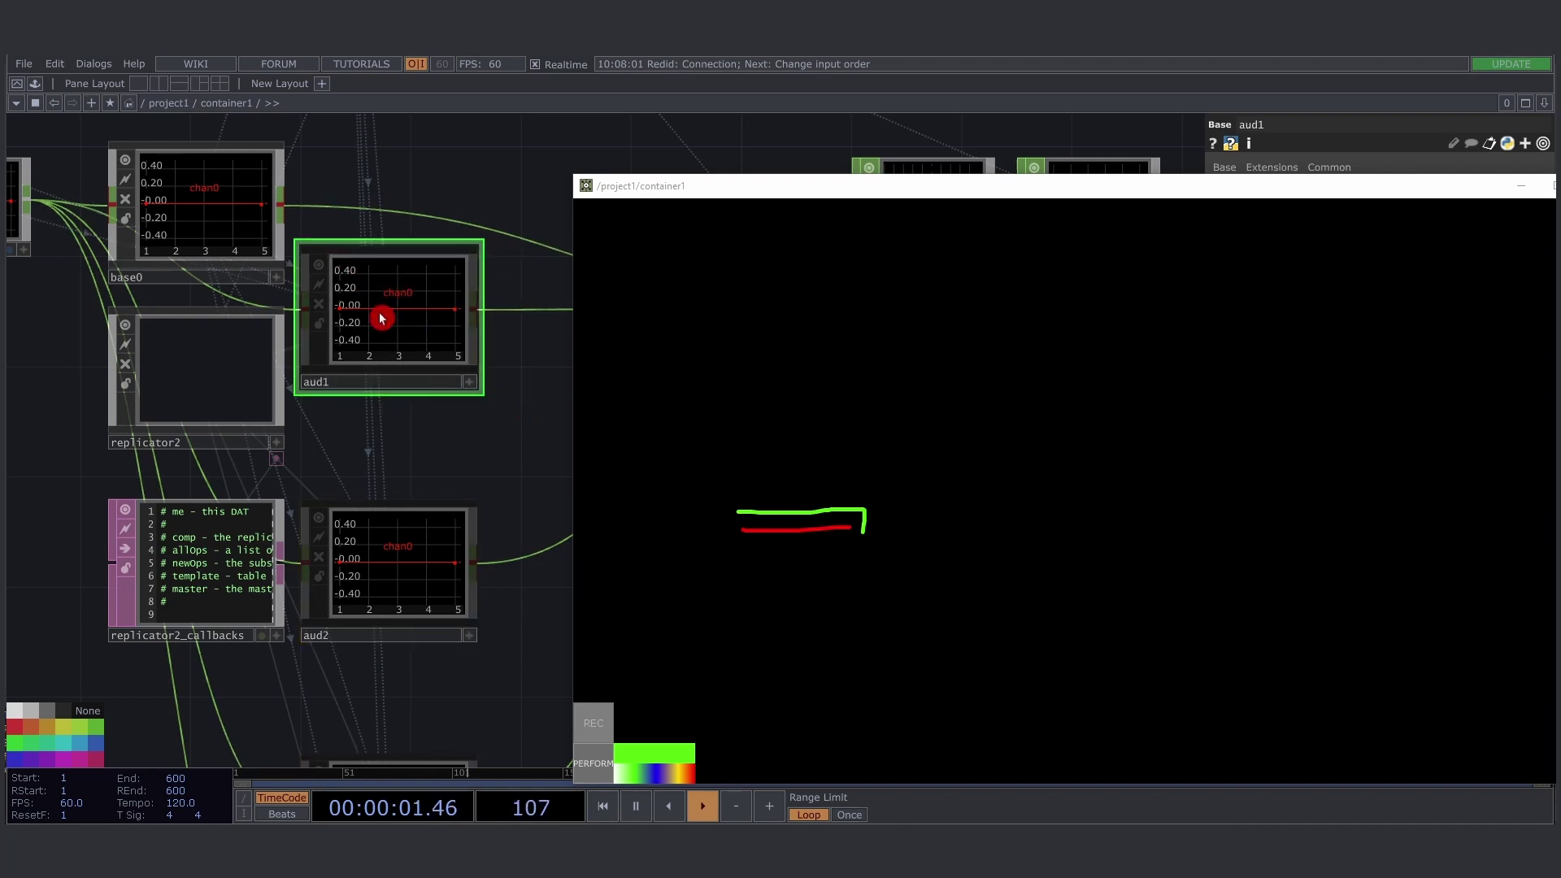
pyautogui.scroll(5, 390, 317)
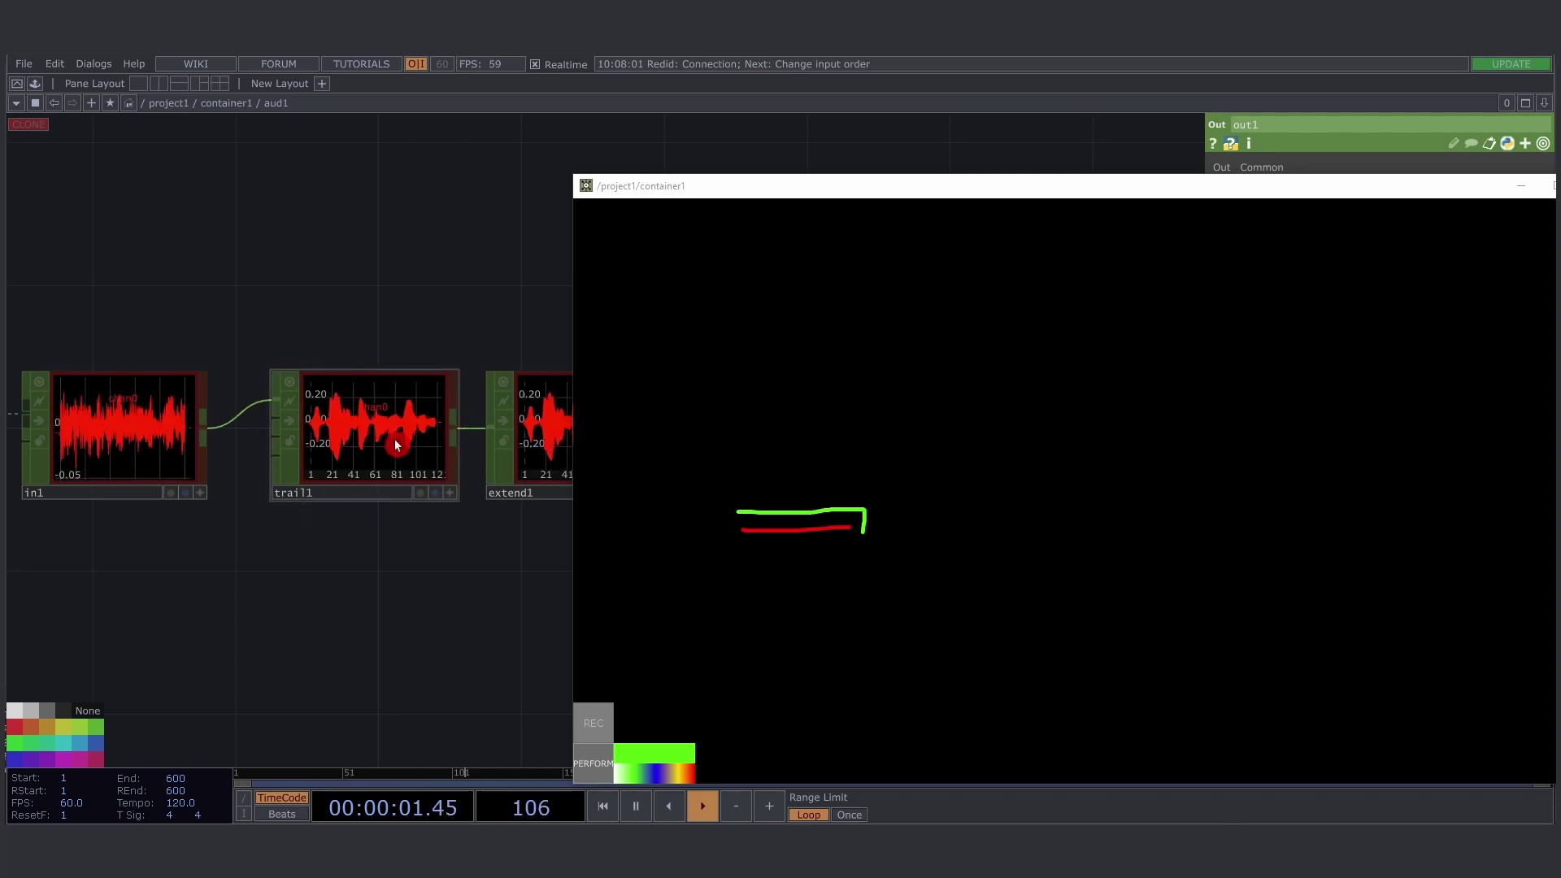
# - Watch trail1 capture the voiceover waveform as a second red stroke and green step appear
pyautogui.moveTo(422, 407)
pyautogui.mouseDown()
pyautogui.moveTo(418, 471)
pyautogui.moveTo(376, 379)
pyautogui.moveTo(351, 443)
pyautogui.mouseUp()
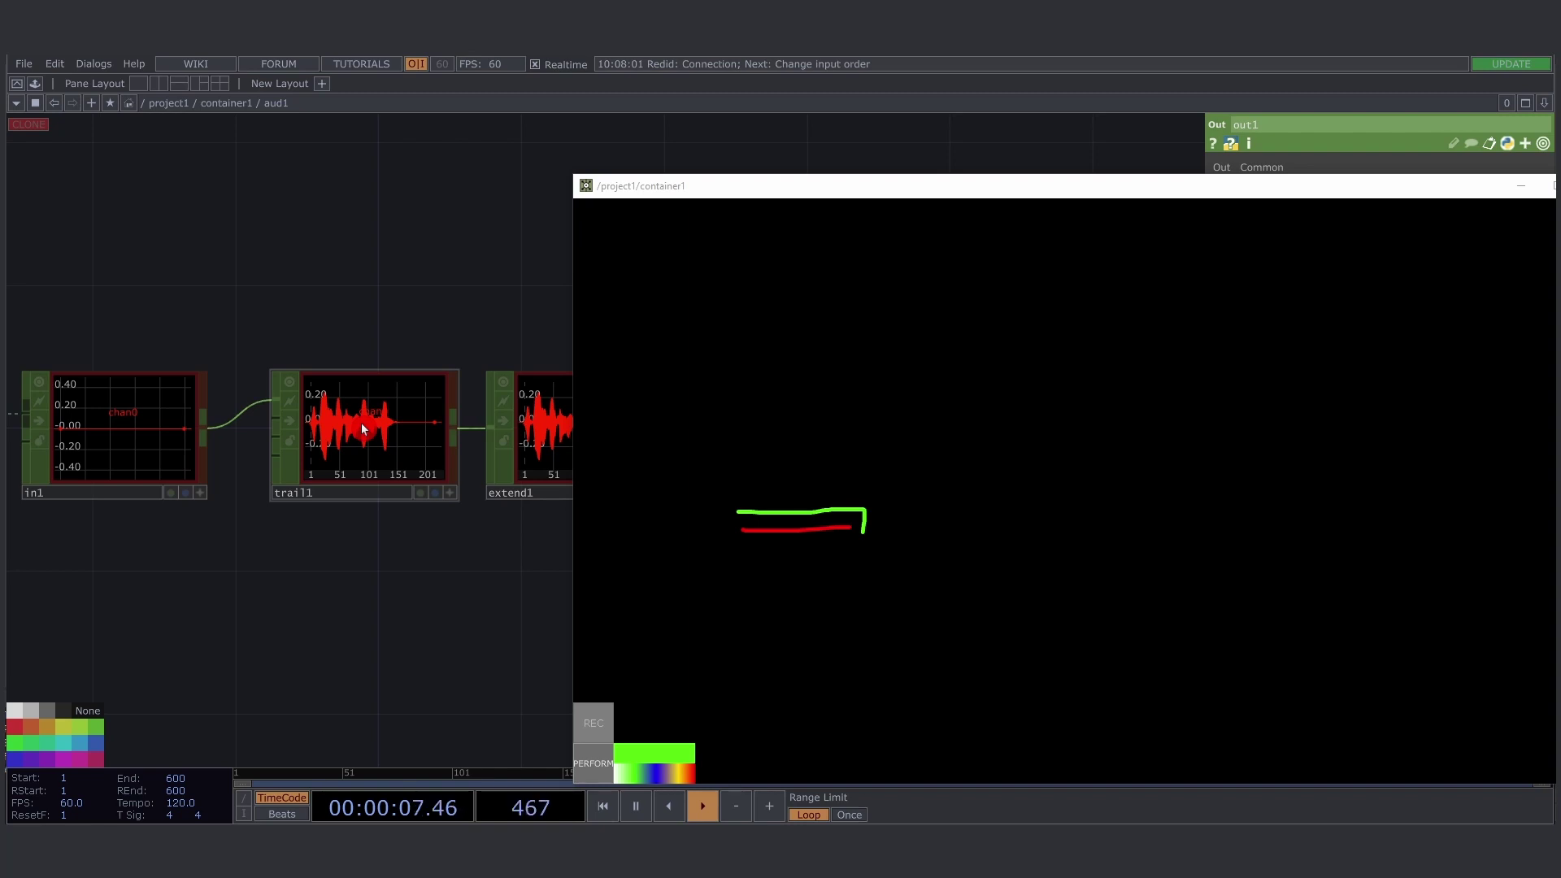
pyautogui.moveTo(362, 428); pyautogui.dragTo(400, 419)
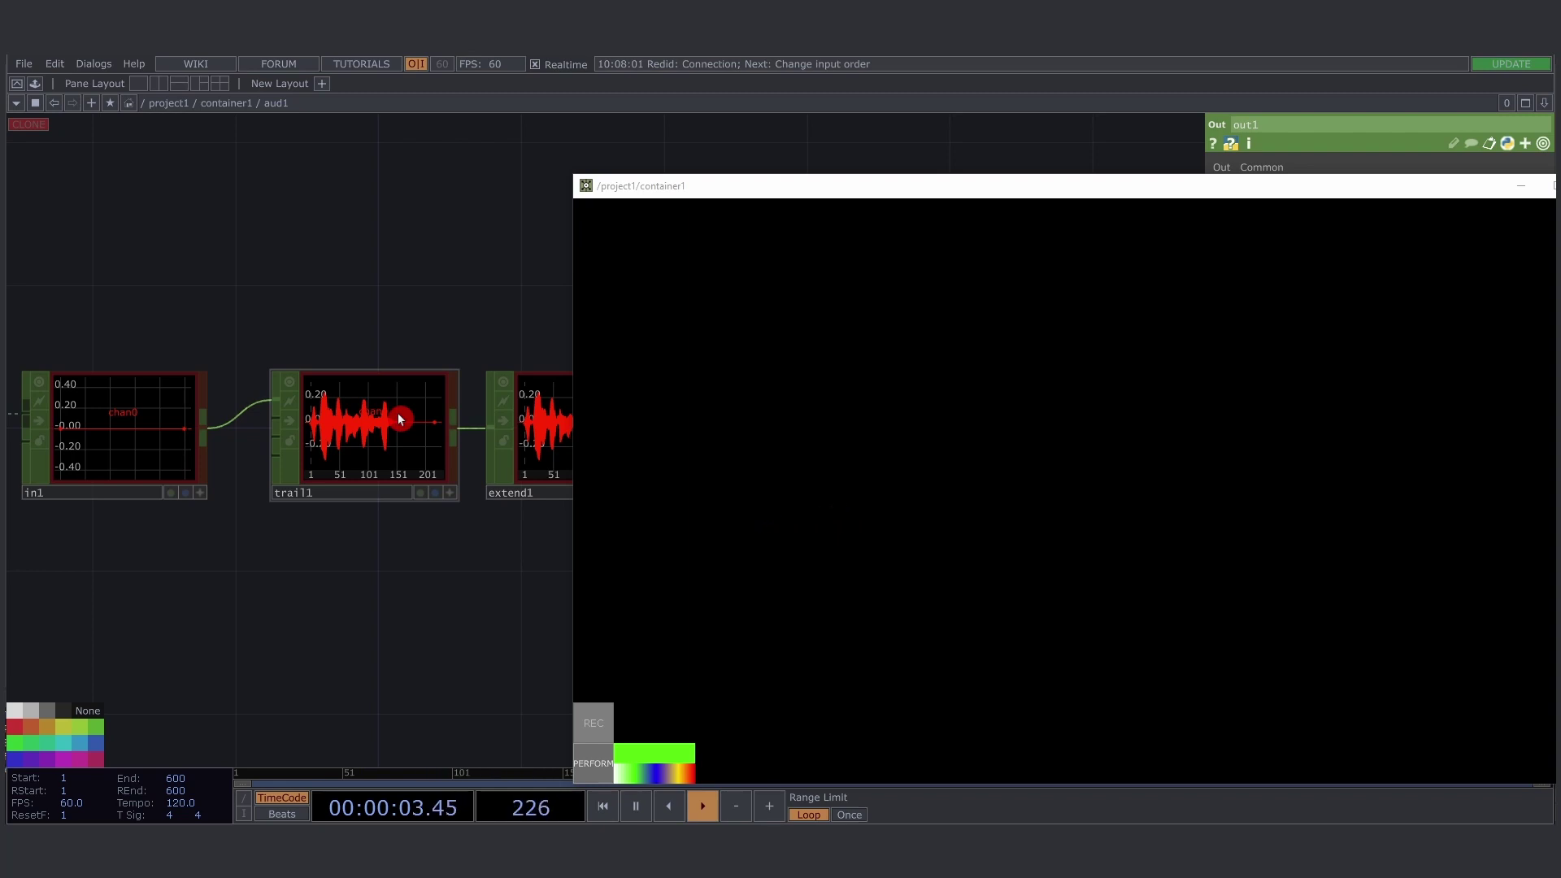
pyautogui.moveTo(400, 419); pyautogui.dragTo(413, 428)
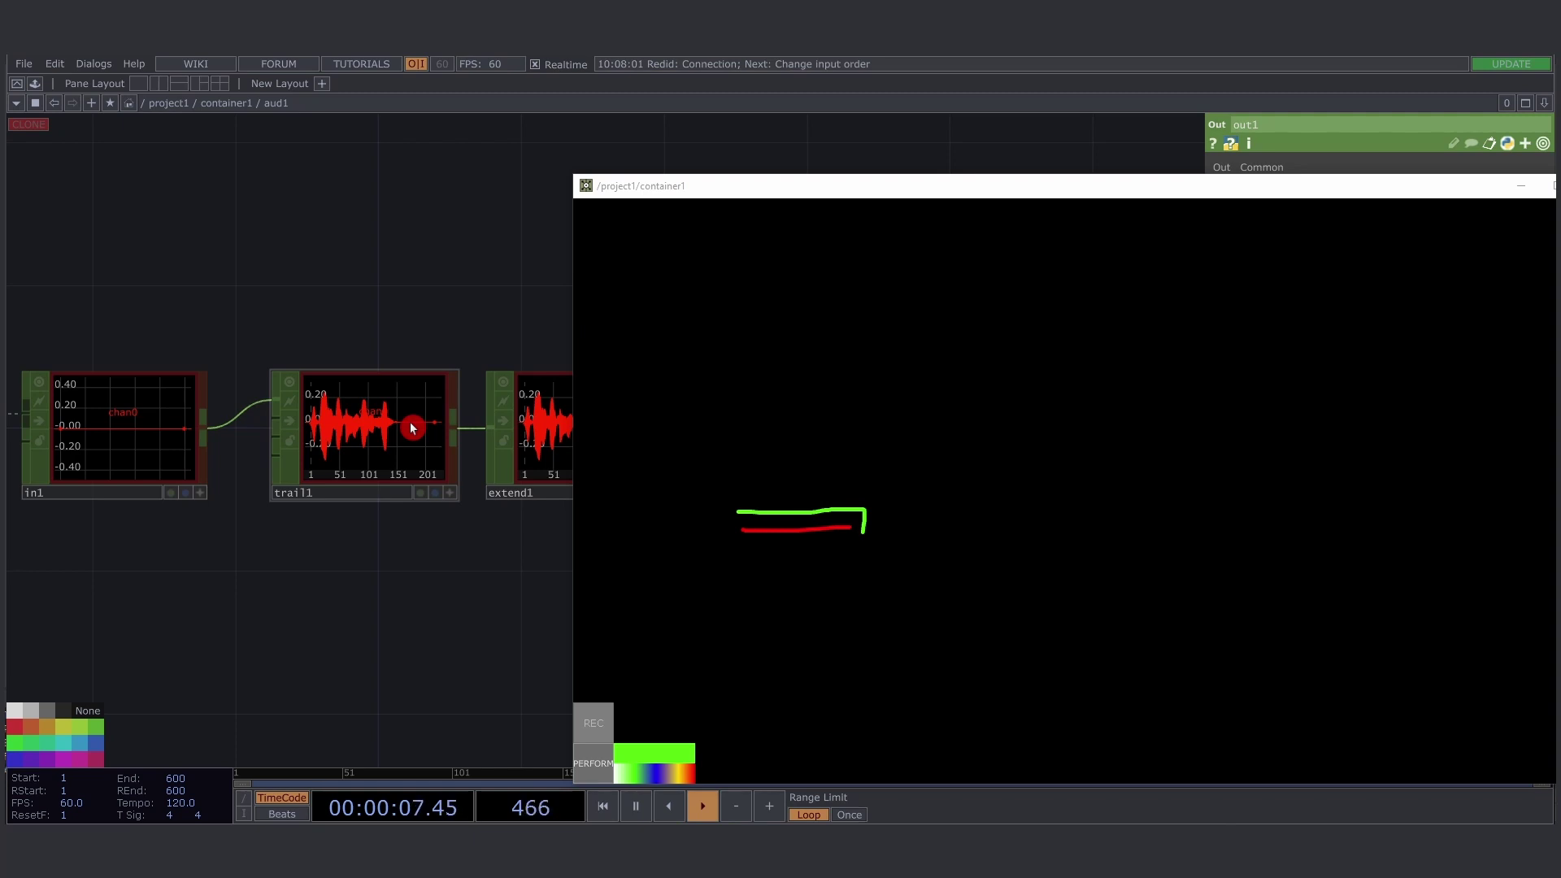
pyautogui.moveTo(411, 427)
pyautogui.mouseDown()
pyautogui.moveTo(348, 463)
pyautogui.moveTo(468, 404)
pyautogui.mouseUp()
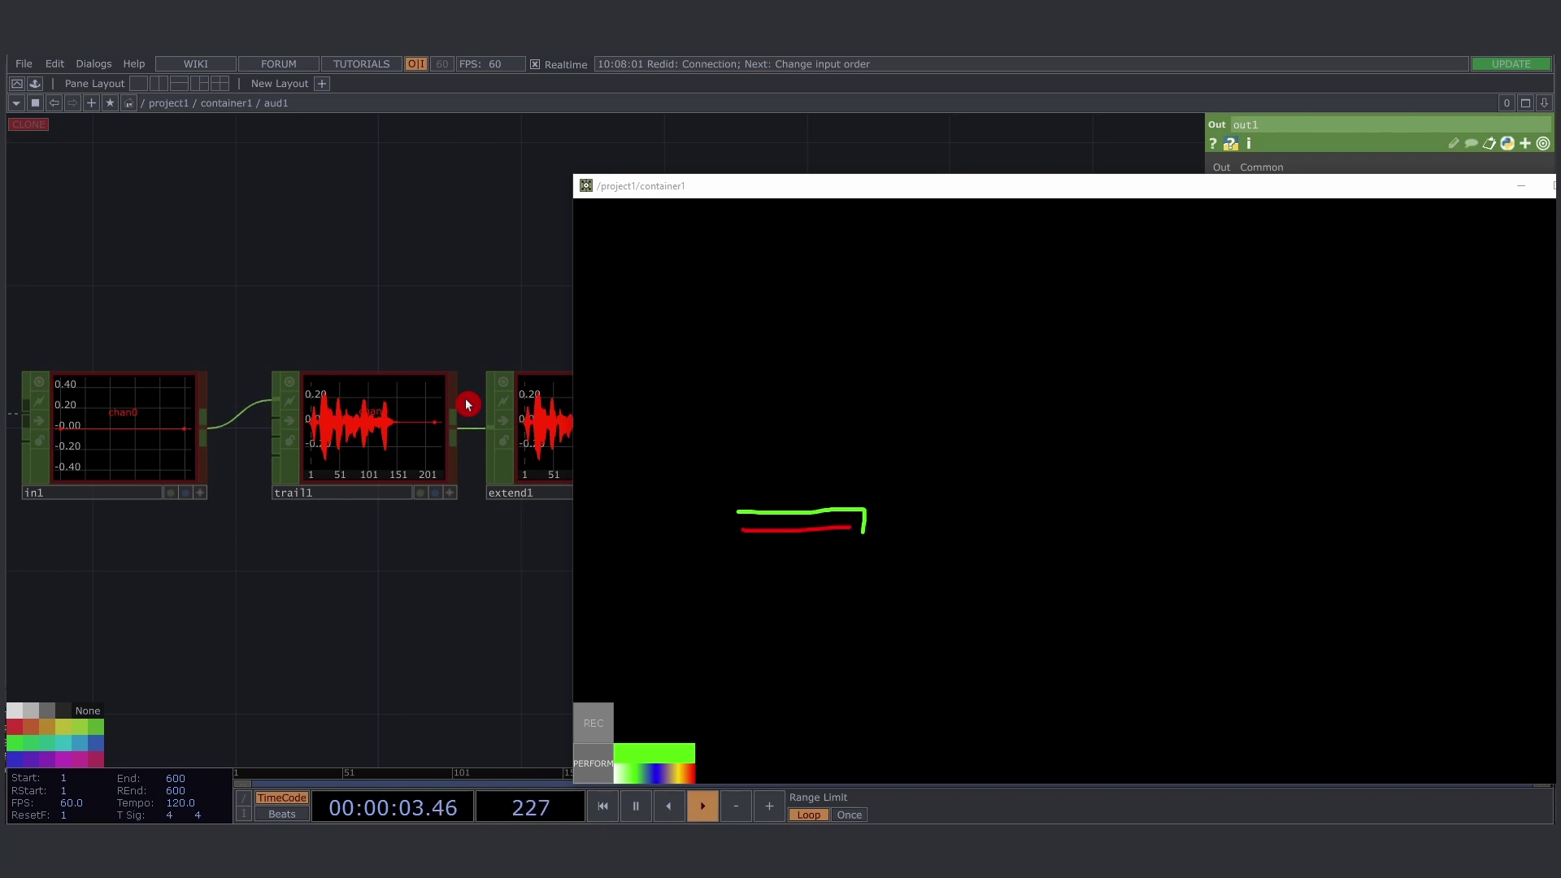
pyautogui.moveTo(468, 404)
pyautogui.mouseDown()
pyautogui.moveTo(400, 310)
pyautogui.moveTo(381, 433)
pyautogui.moveTo(386, 450)
pyautogui.moveTo(419, 446)
pyautogui.moveTo(360, 421)
pyautogui.moveTo(365, 400)
pyautogui.mouseUp()
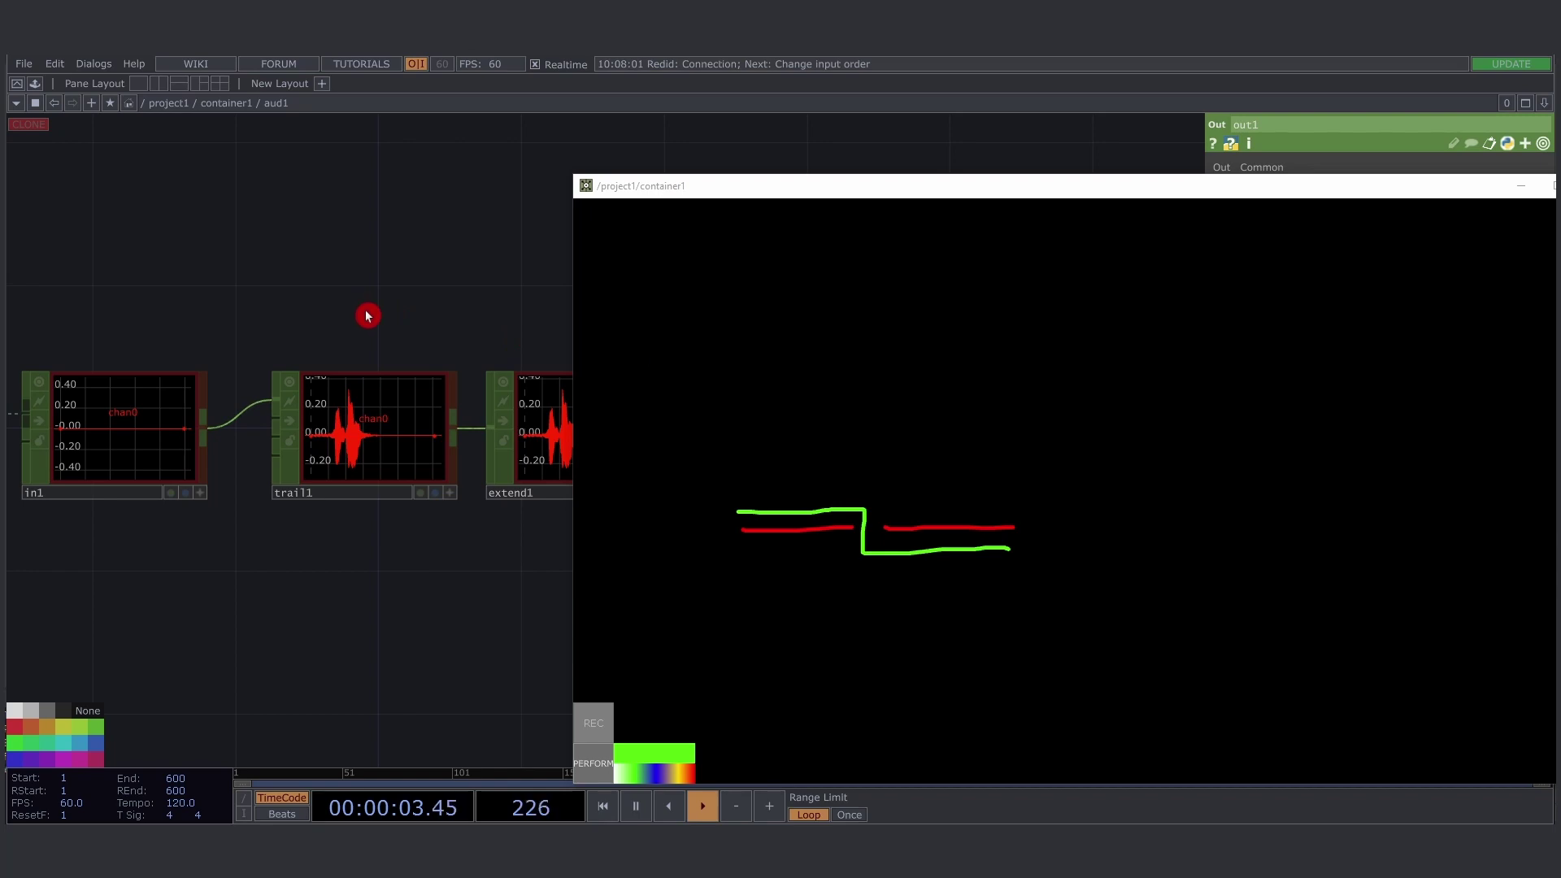
# - Zoom out to container1, select aud2, and pan to aud3 and aud4 as voiceovers record
pyautogui.scroll(-10, 278, 383)
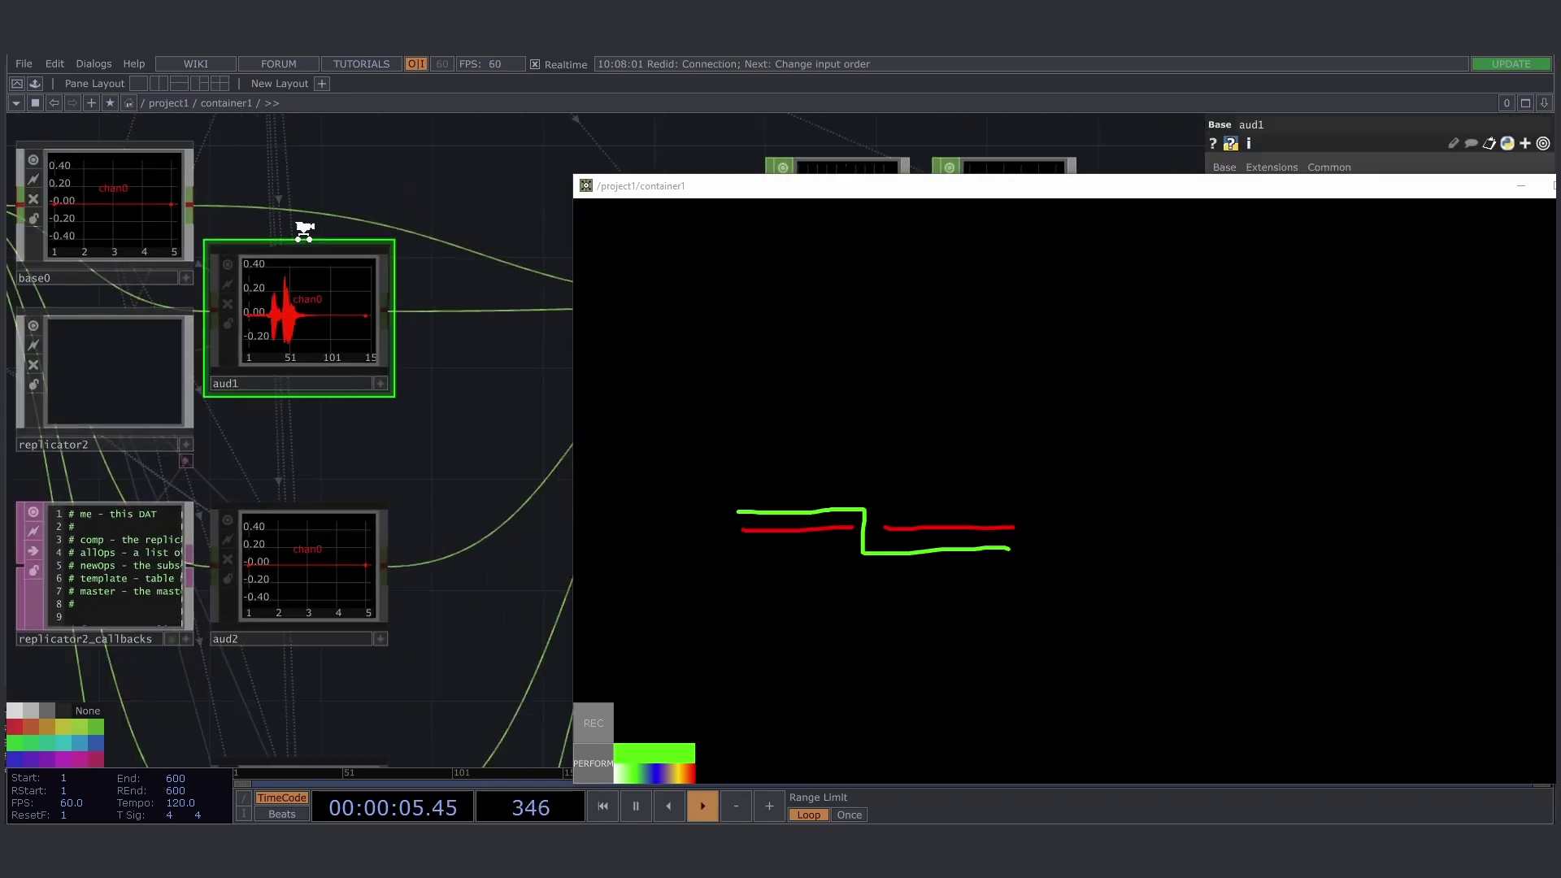
pyautogui.scroll(-4, 325, 268)
pyautogui.scroll(2, 472, 456)
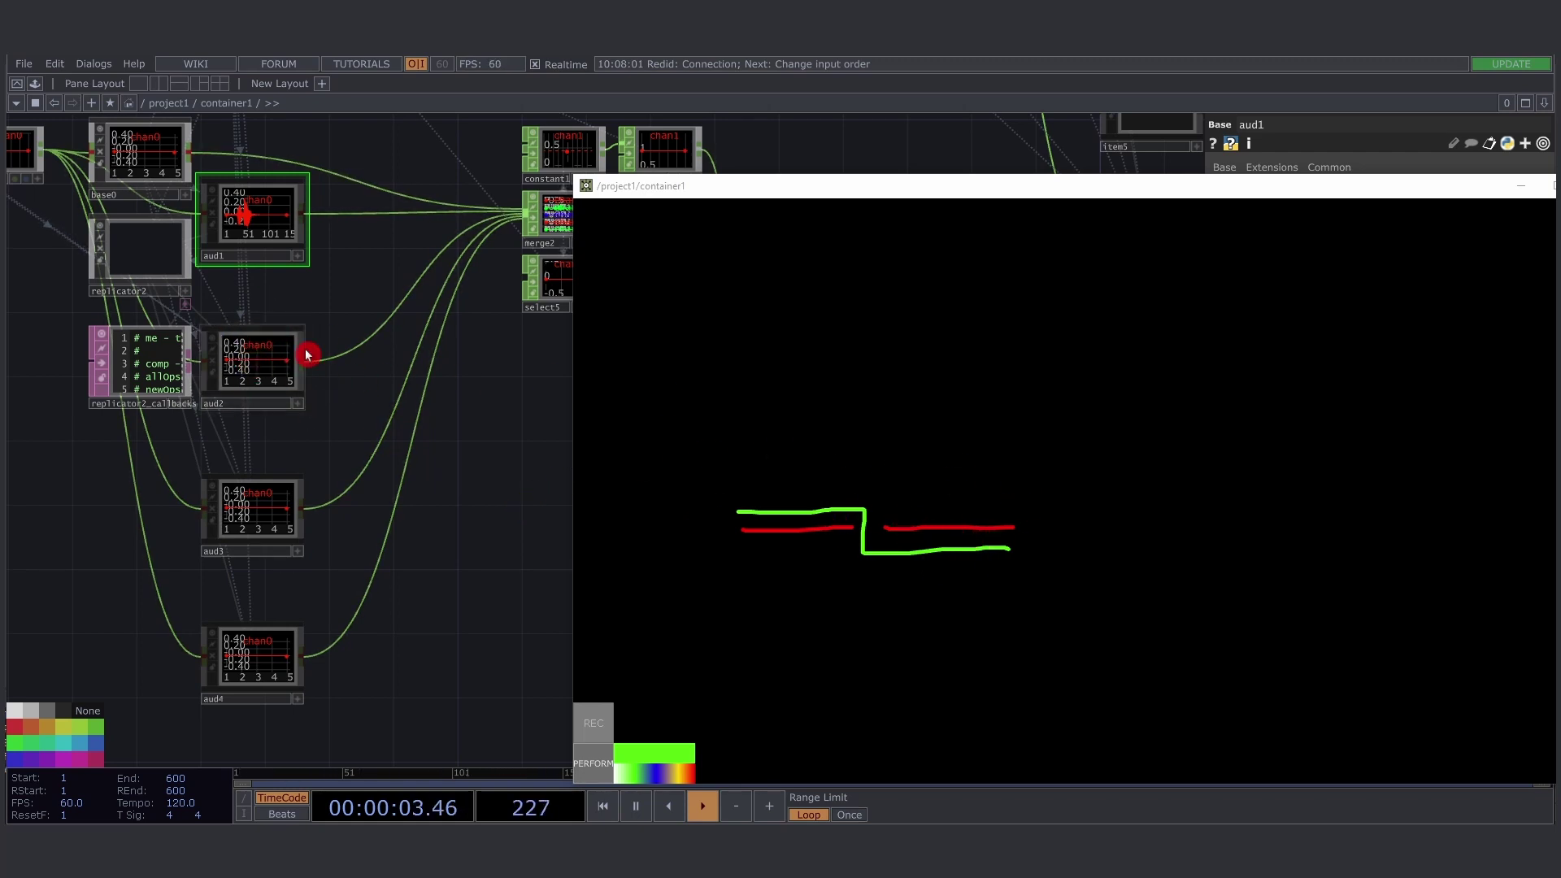
pyautogui.moveTo(238, 310); pyautogui.dragTo(335, 432)
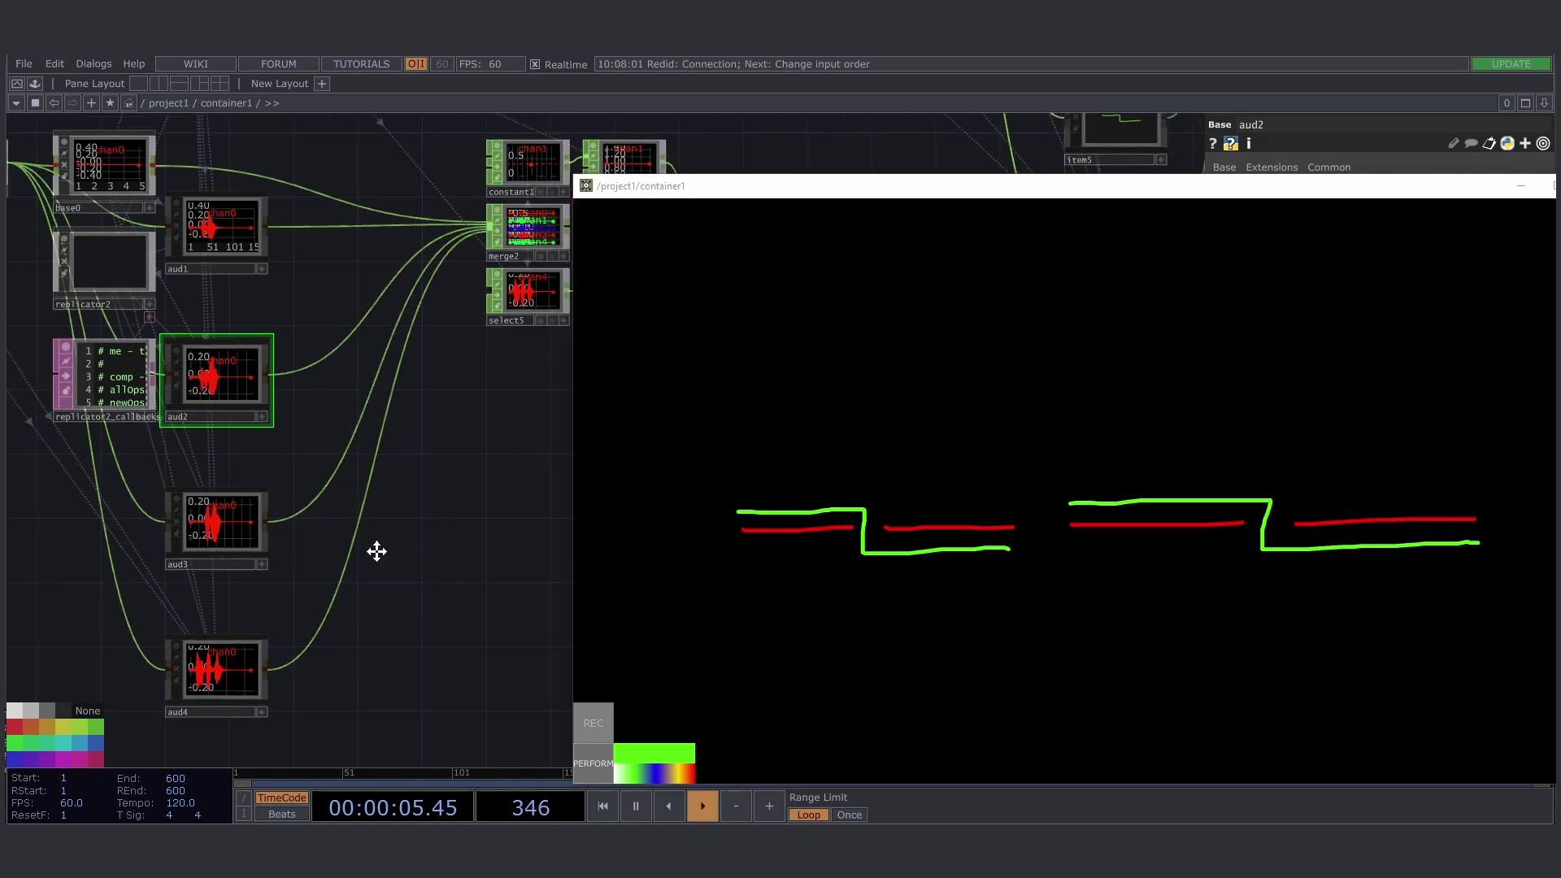
pyautogui.moveTo(376, 548); pyautogui.dragTo(195, 145)
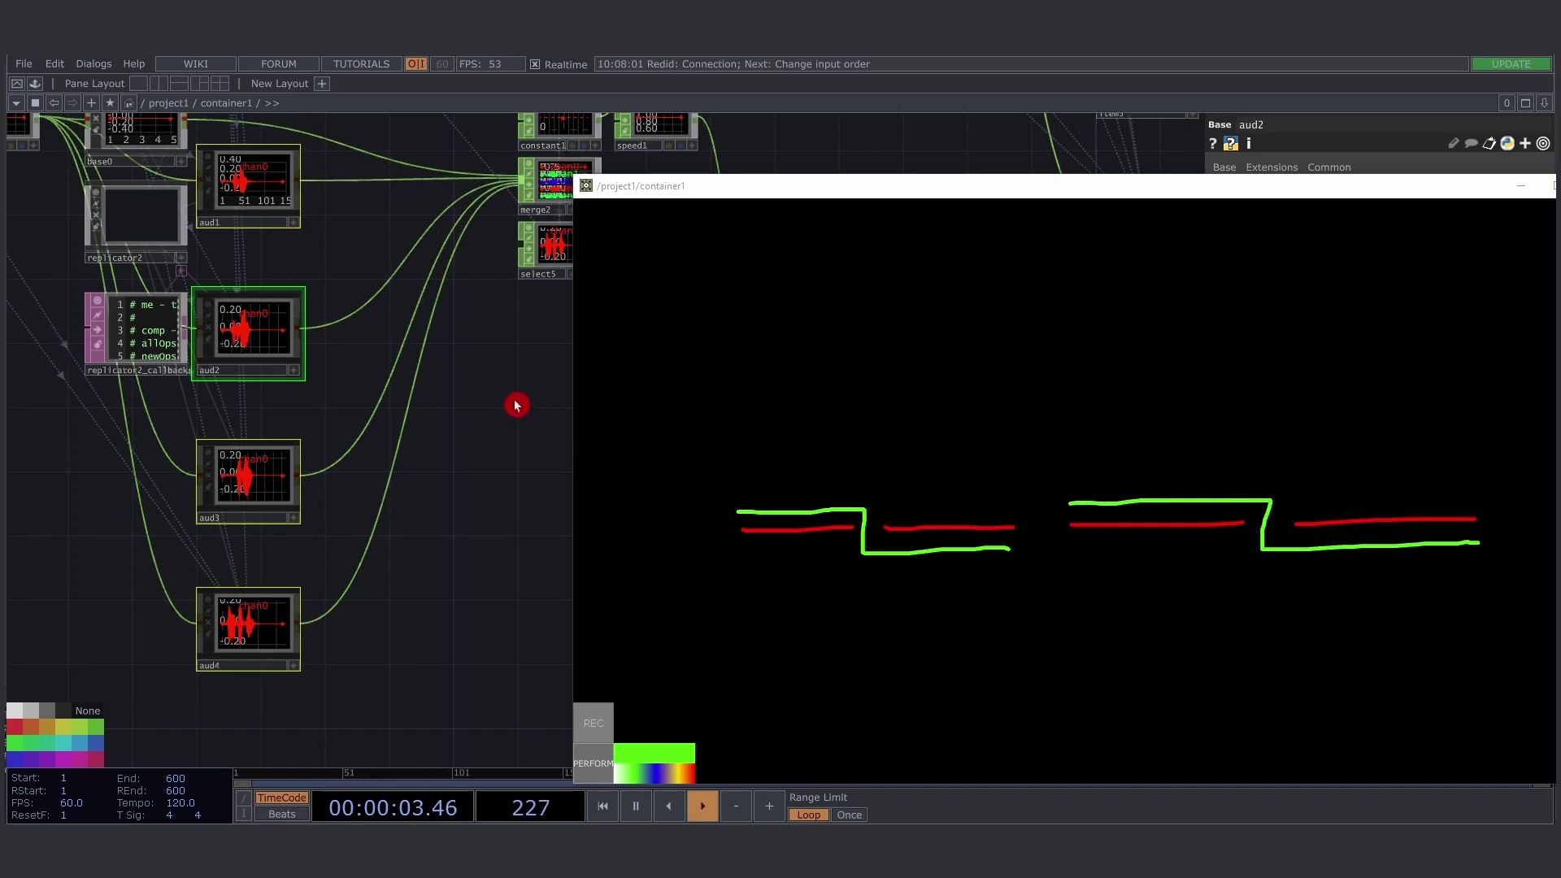
# - Inspect merge2's chan0–chan4 stage recordings and select5's parameters
pyautogui.moveTo(479, 423); pyautogui.dragTo(304, 352, button='middle')
pyautogui.scroll(6, 303, 352)
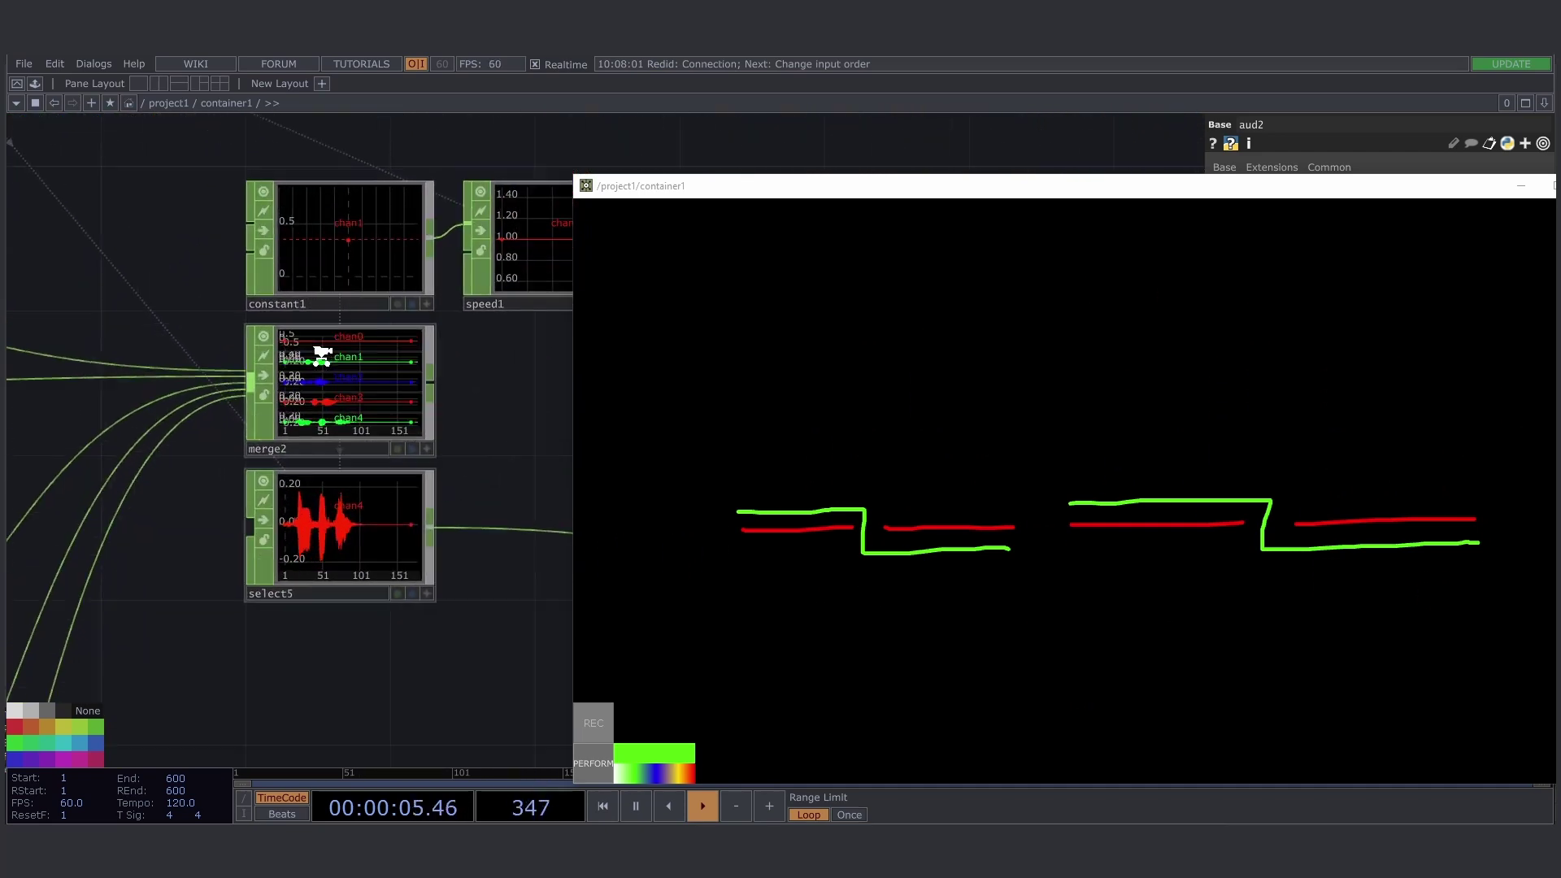
pyautogui.moveTo(166, 511); pyautogui.dragTo(182, 435, button='middle')
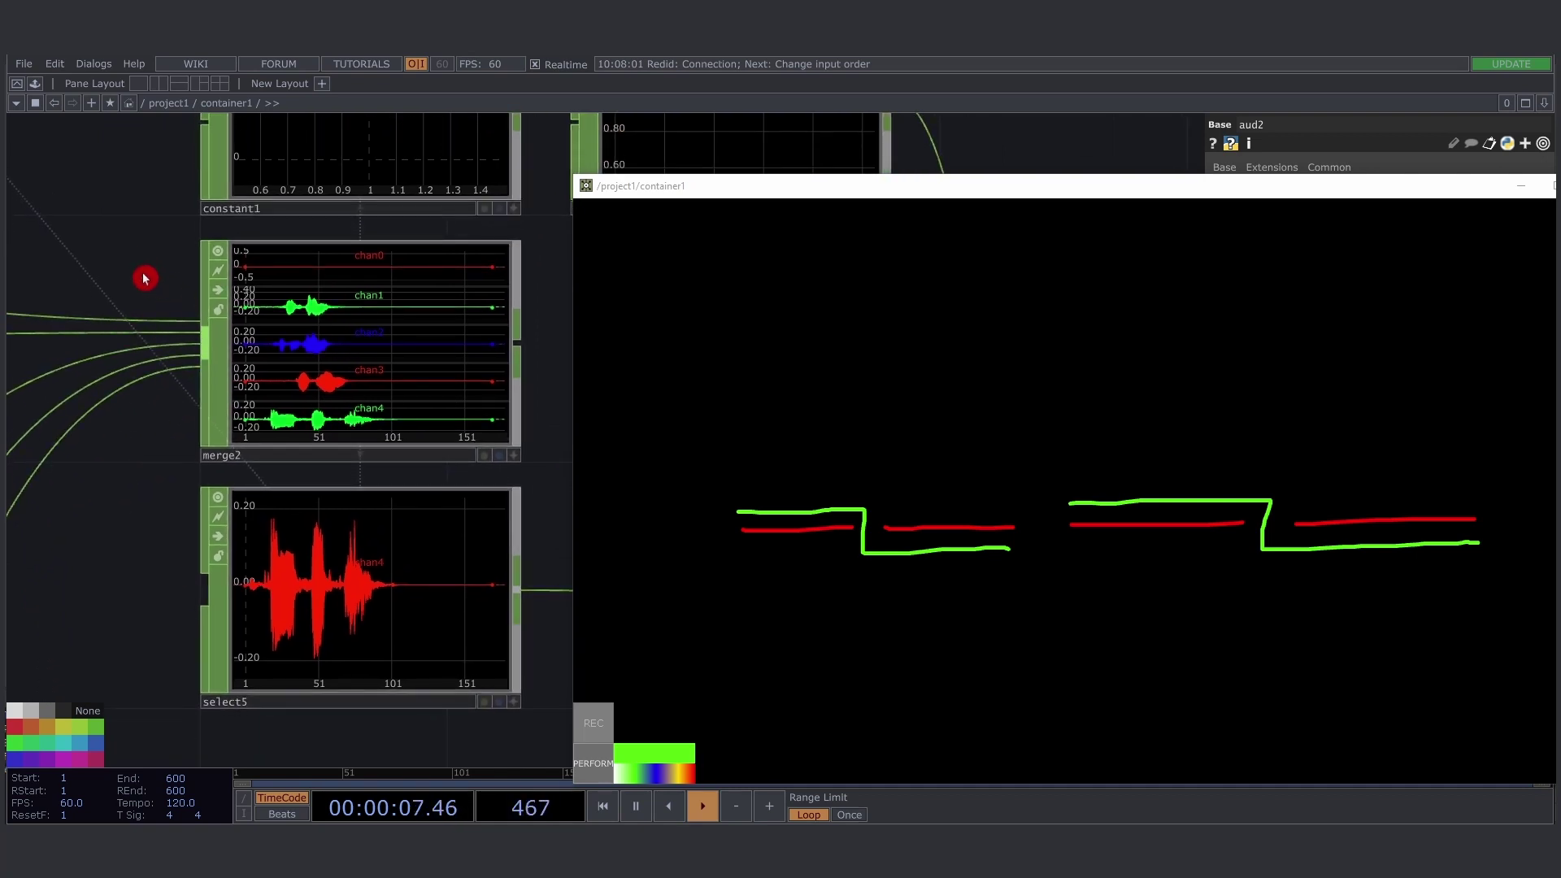
pyautogui.moveTo(144, 279); pyautogui.dragTo(446, 419, button='right')
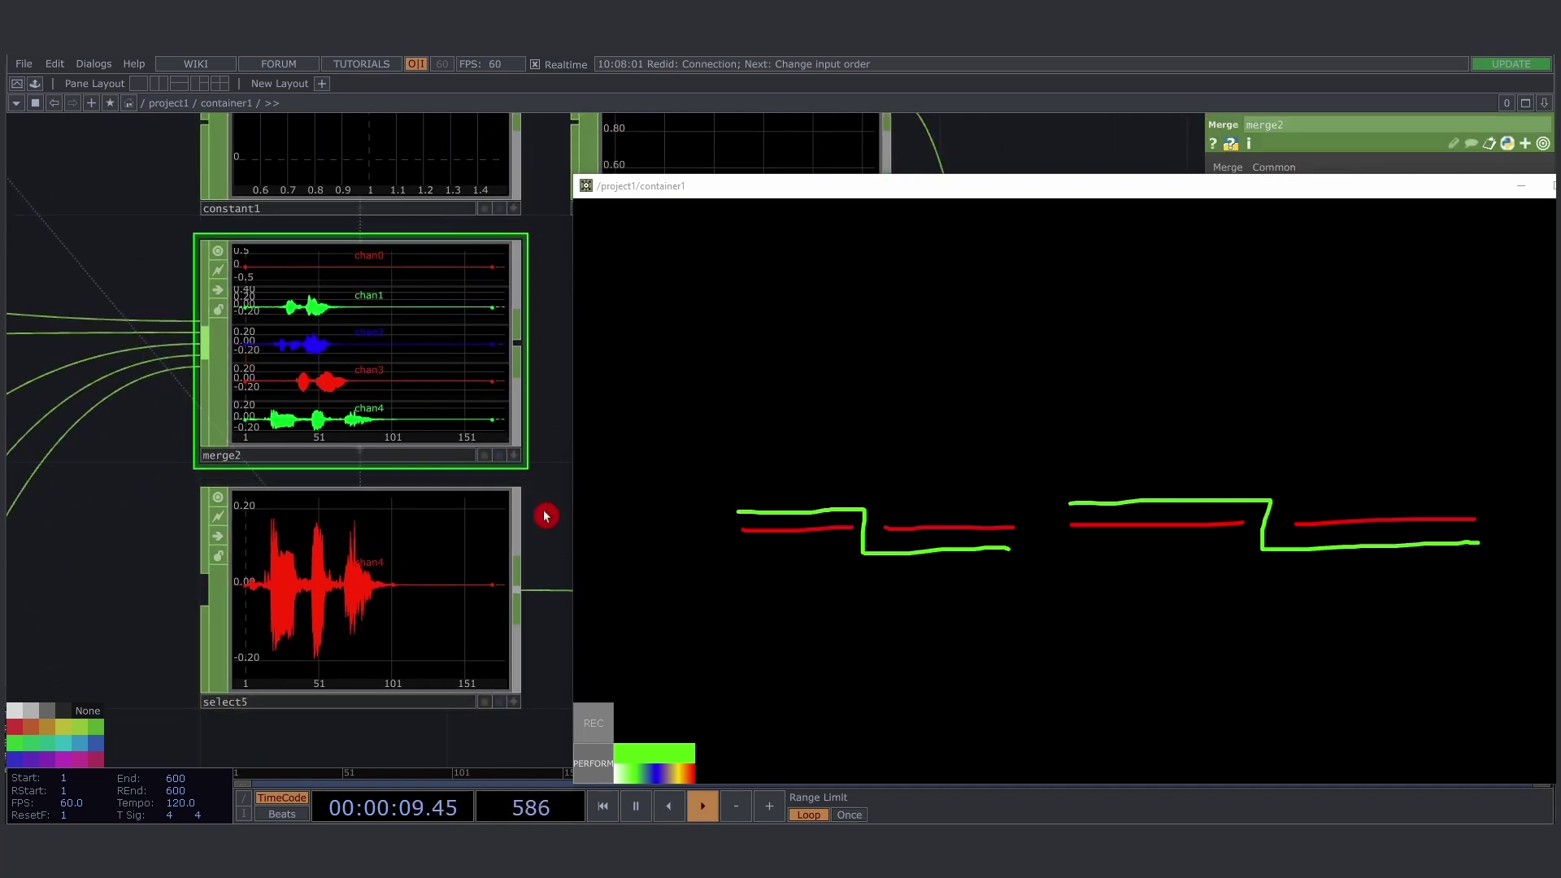
pyautogui.moveTo(543, 512); pyautogui.dragTo(507, 537, button='middle')
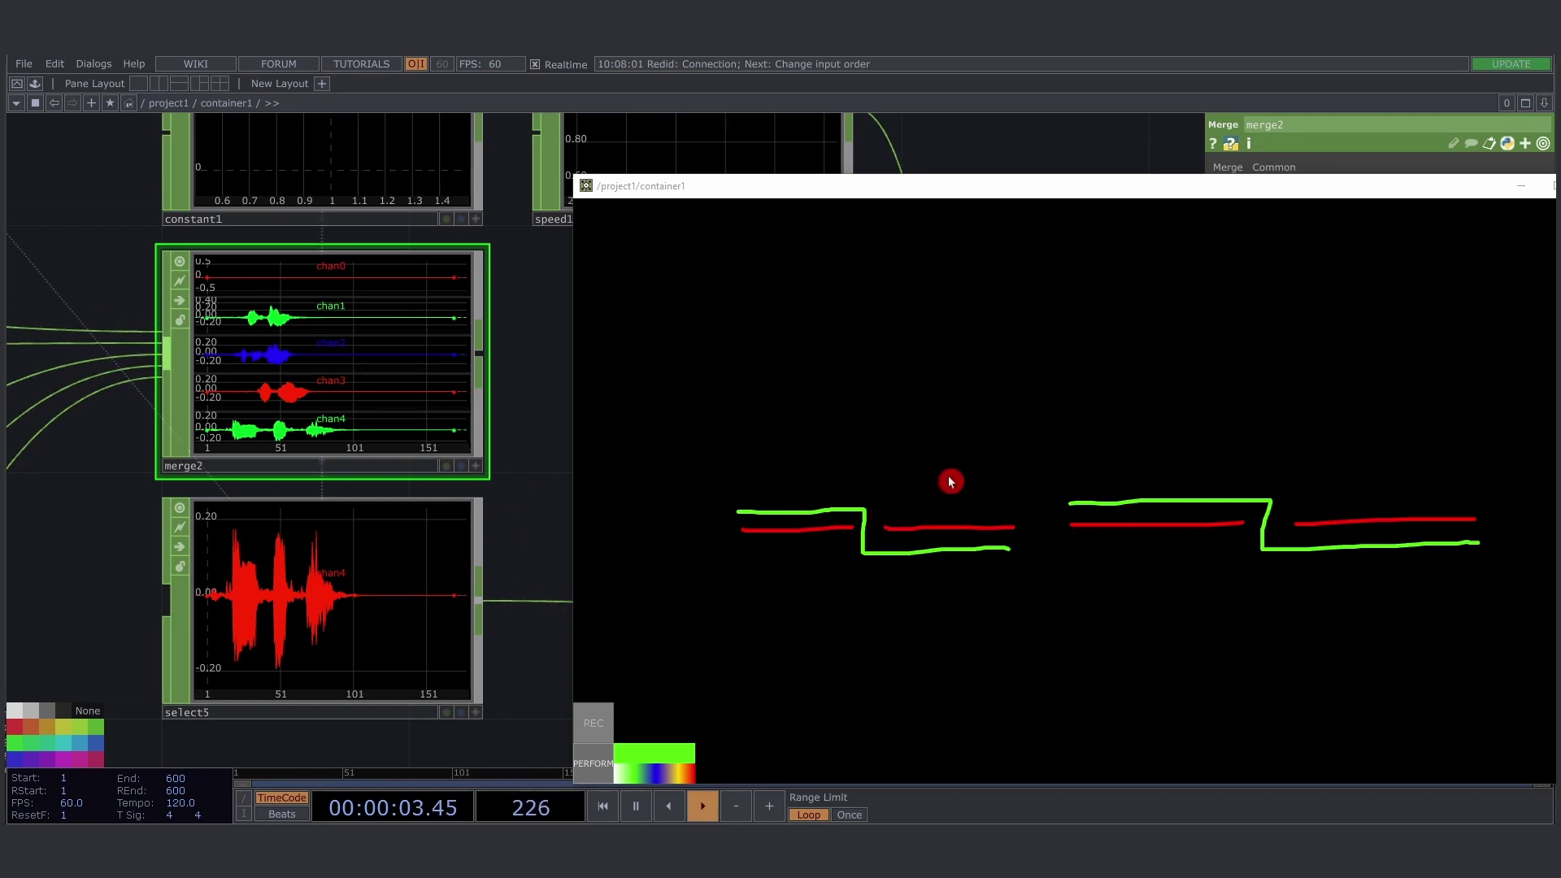
pyautogui.click(252, 546)
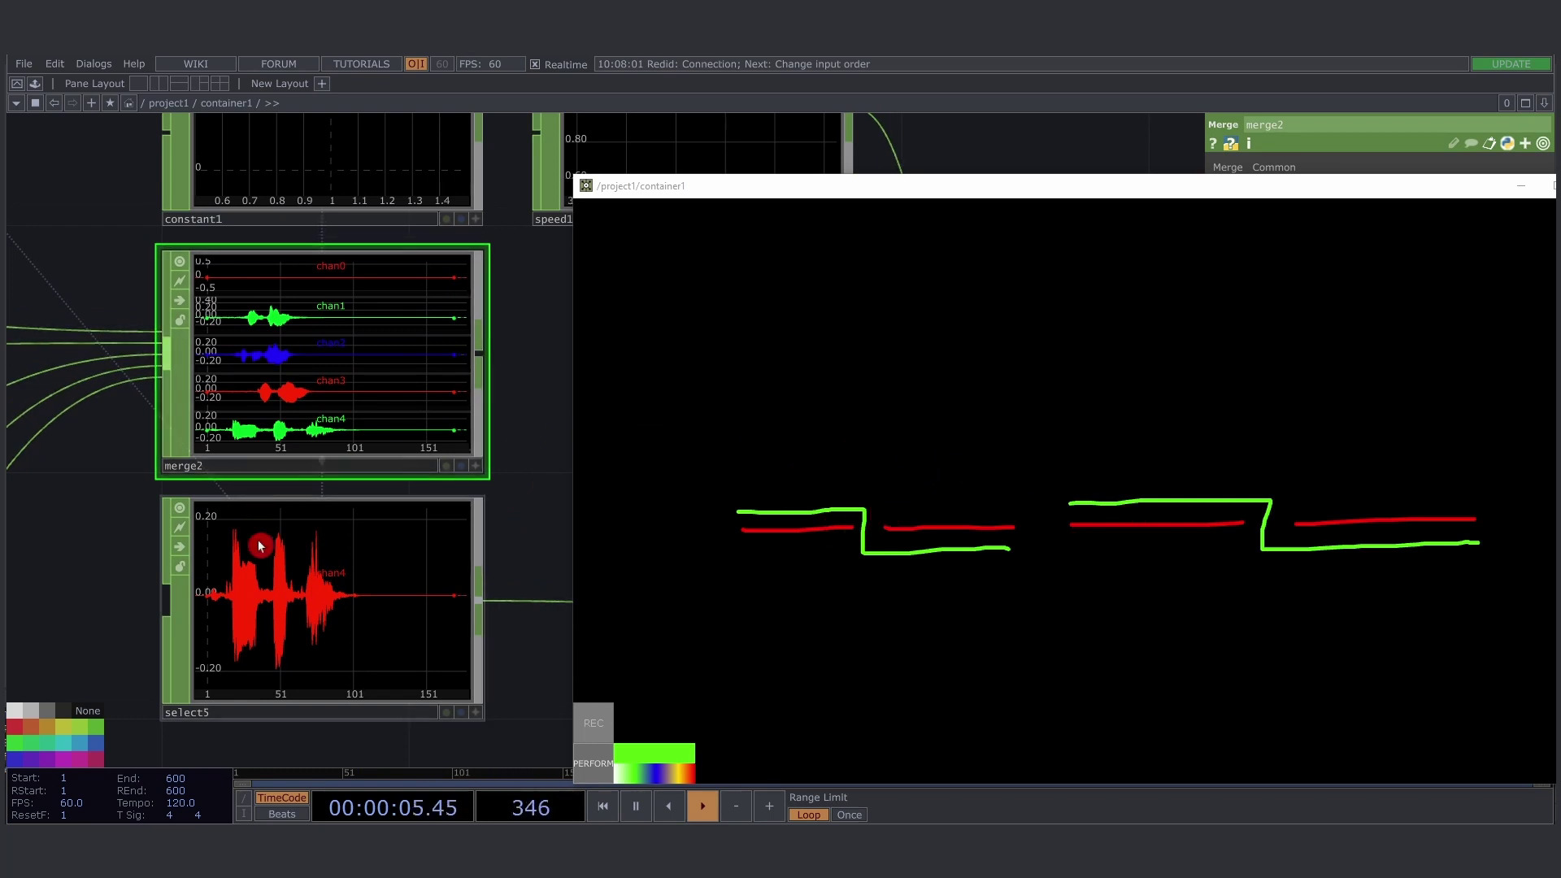
pyautogui.moveTo(320, 310)
pyautogui.mouseDown()
pyautogui.moveTo(265, 315)
pyautogui.moveTo(264, 396)
pyautogui.moveTo(257, 324)
pyautogui.moveTo(289, 349)
pyautogui.moveTo(210, 365)
pyautogui.mouseUp()
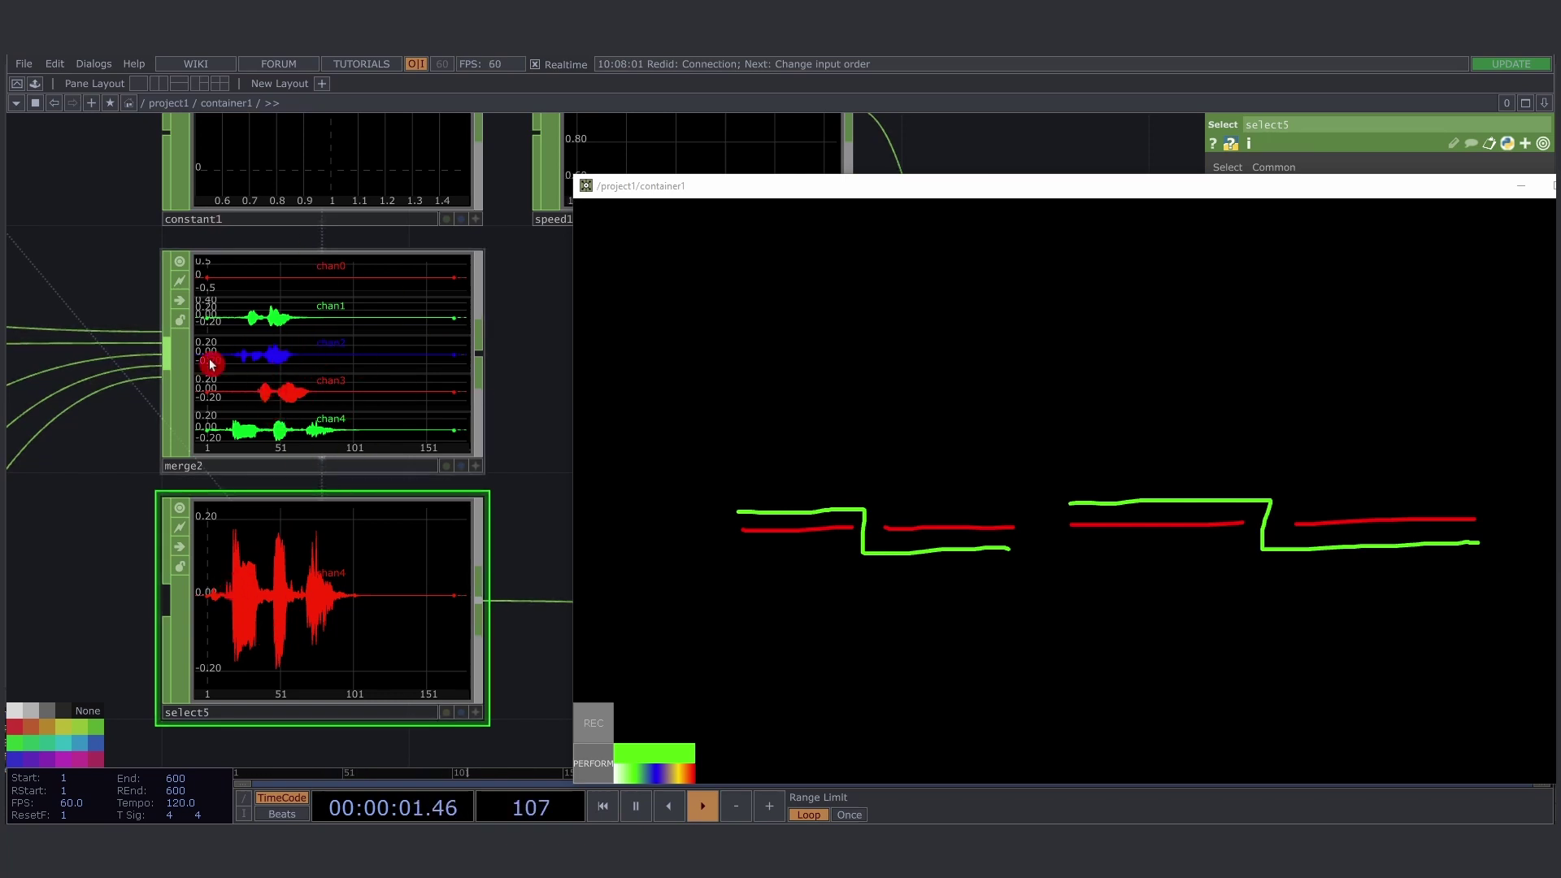
# - Follow select5's output through lookup3 to audiodevout1
pyautogui.moveTo(304, 342); pyautogui.dragTo(112, 467)
pyautogui.scroll(-5, 111, 464)
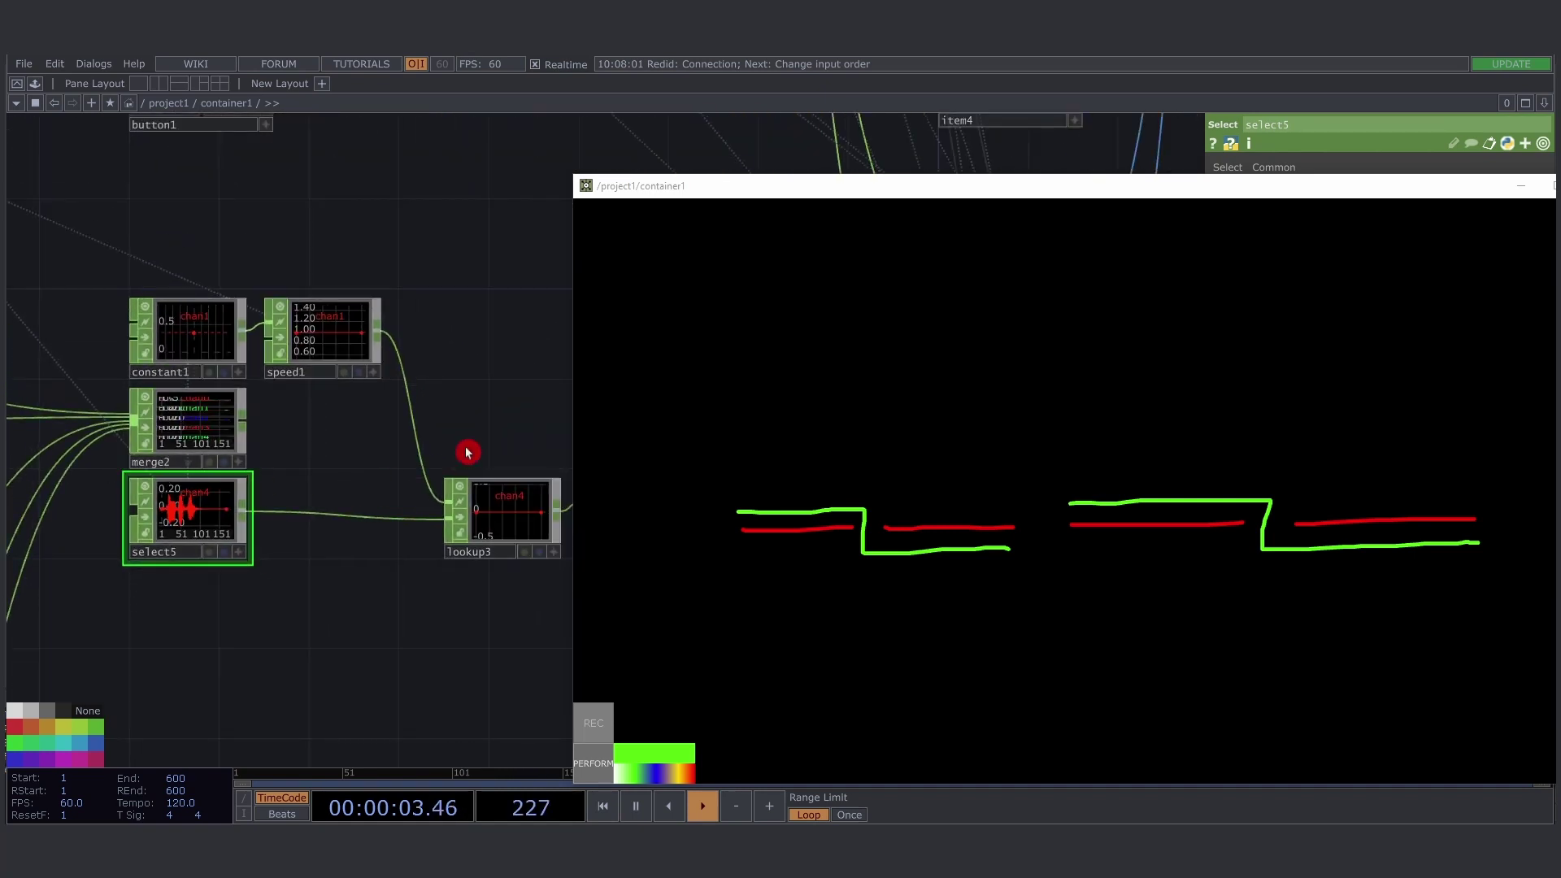
pyautogui.moveTo(467, 449); pyautogui.dragTo(262, 464)
pyautogui.moveTo(414, 435)
pyautogui.mouseDown()
pyautogui.moveTo(404, 460)
pyautogui.moveTo(443, 430)
pyautogui.mouseUp()
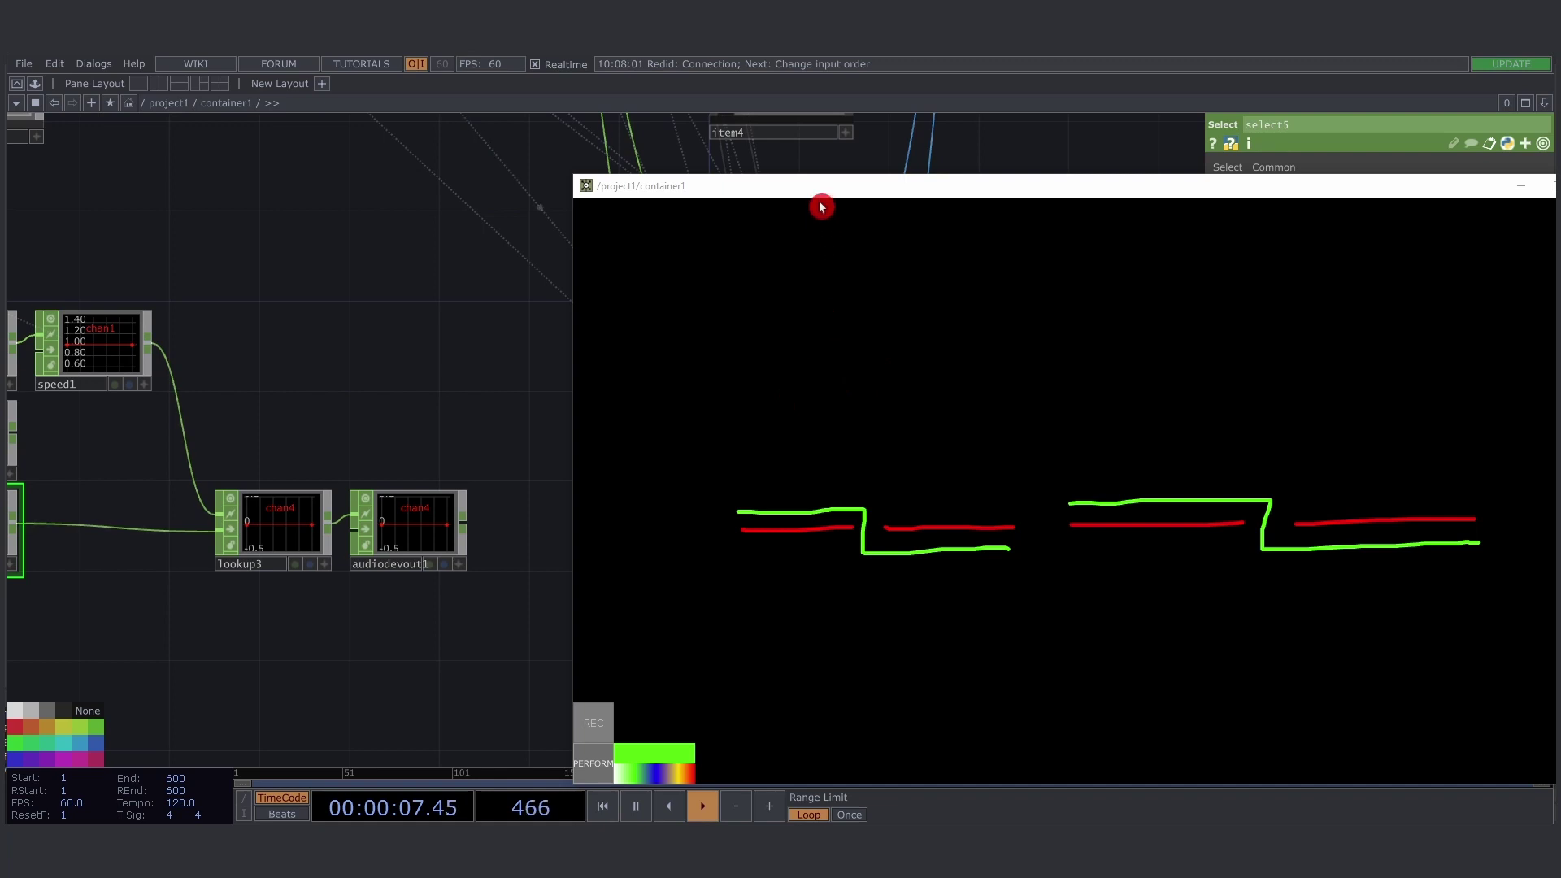
# - Reposition the canvas window and record the perform-mode replay with REC, stopping after both stroke pairs redraw
pyautogui.moveTo(817, 196); pyautogui.dragTo(587, 182)
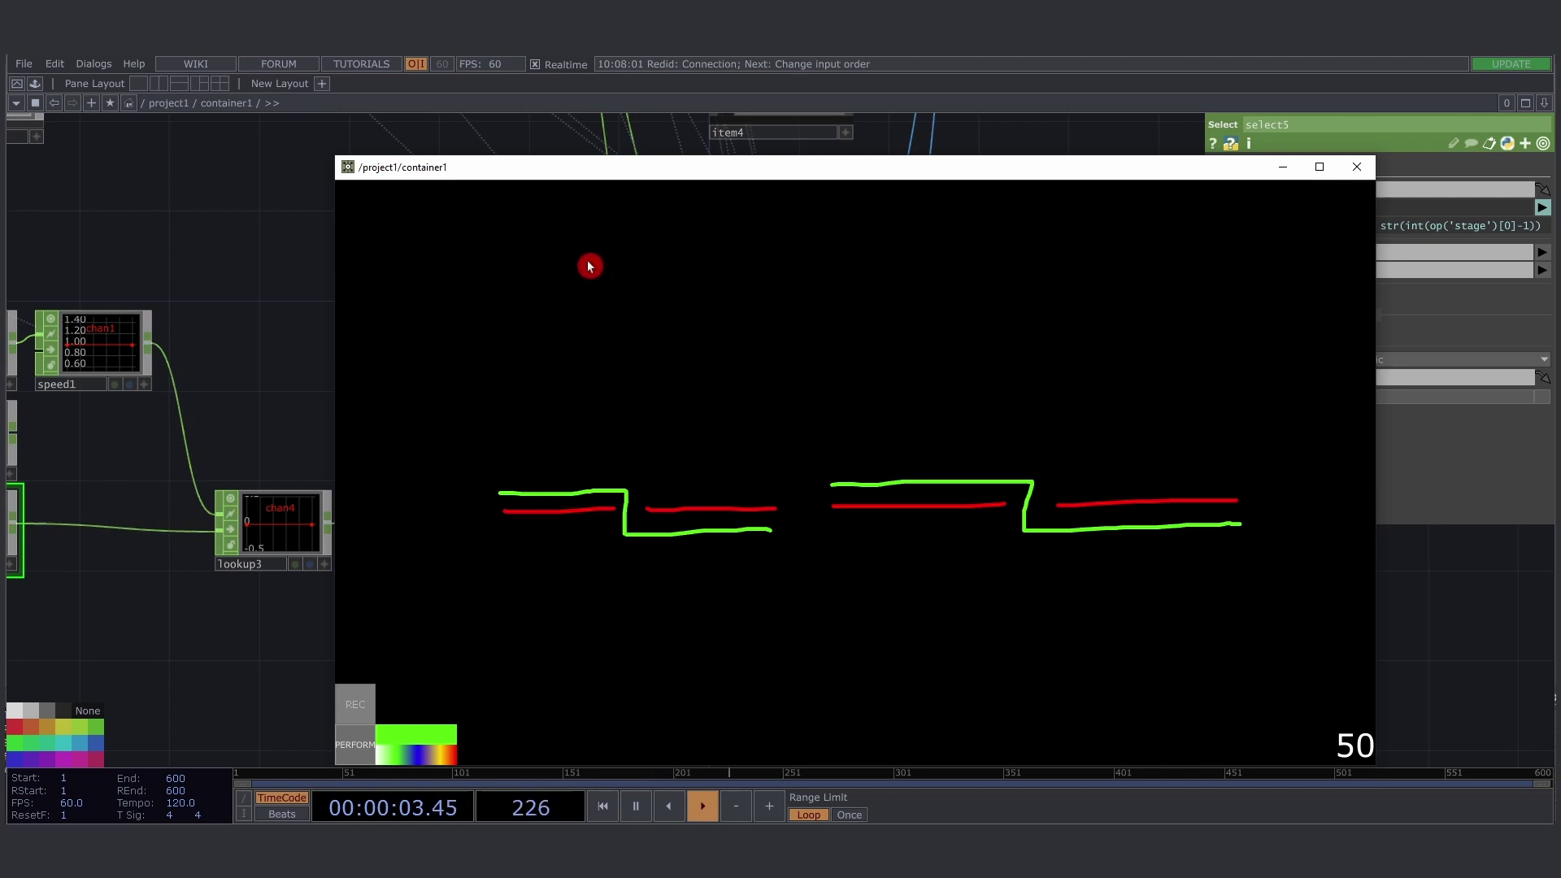
pyautogui.moveTo(582, 170)
pyautogui.mouseDown()
pyautogui.moveTo(602, 150)
pyautogui.moveTo(596, 174)
pyautogui.mouseUp()
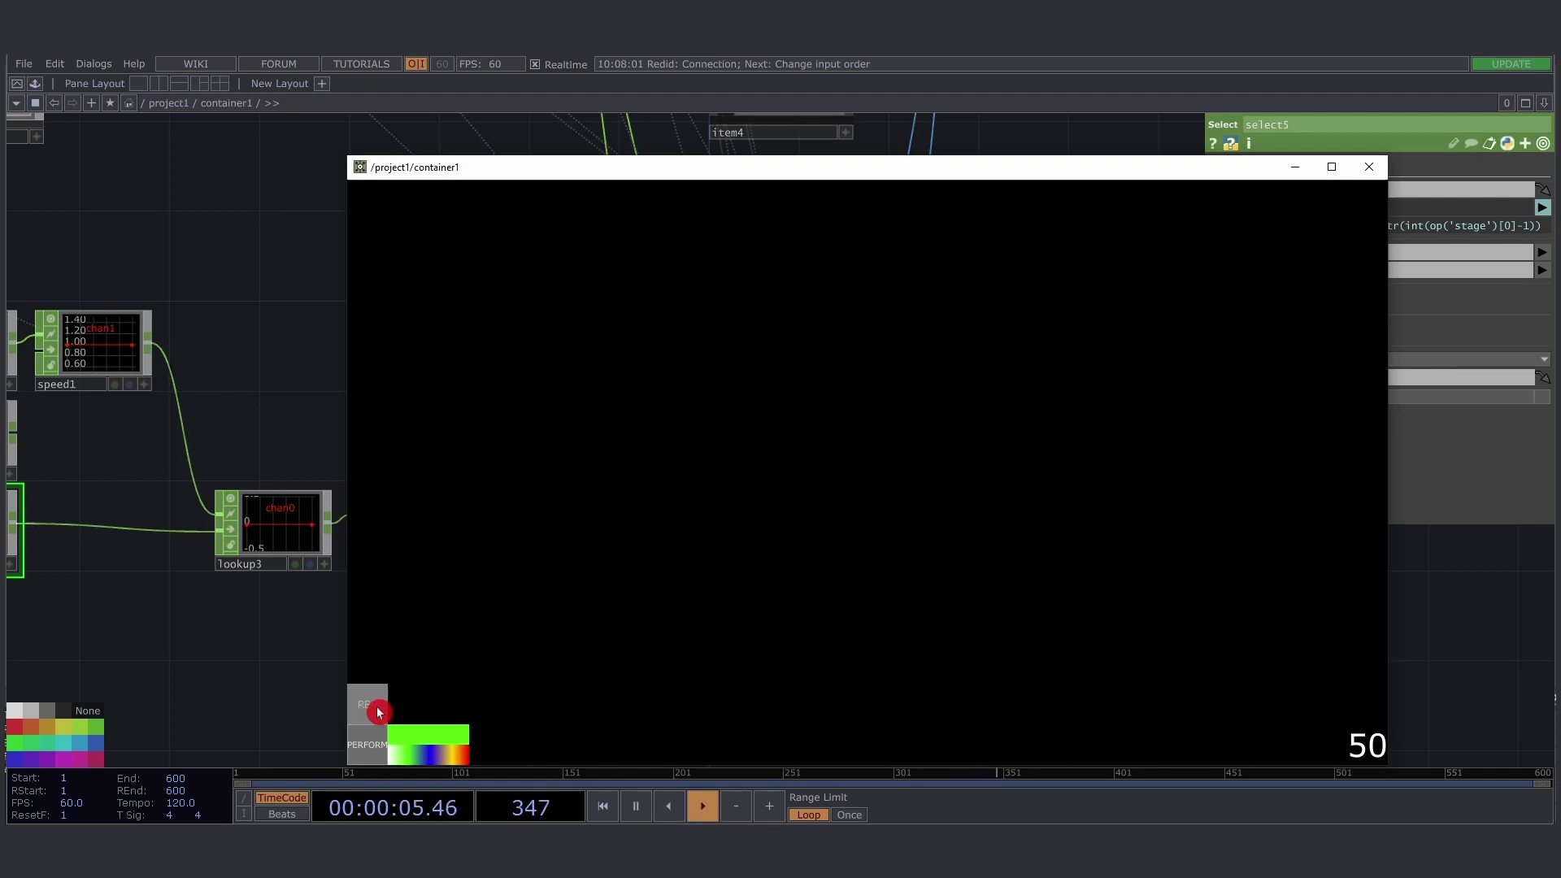
pyautogui.click(376, 709)
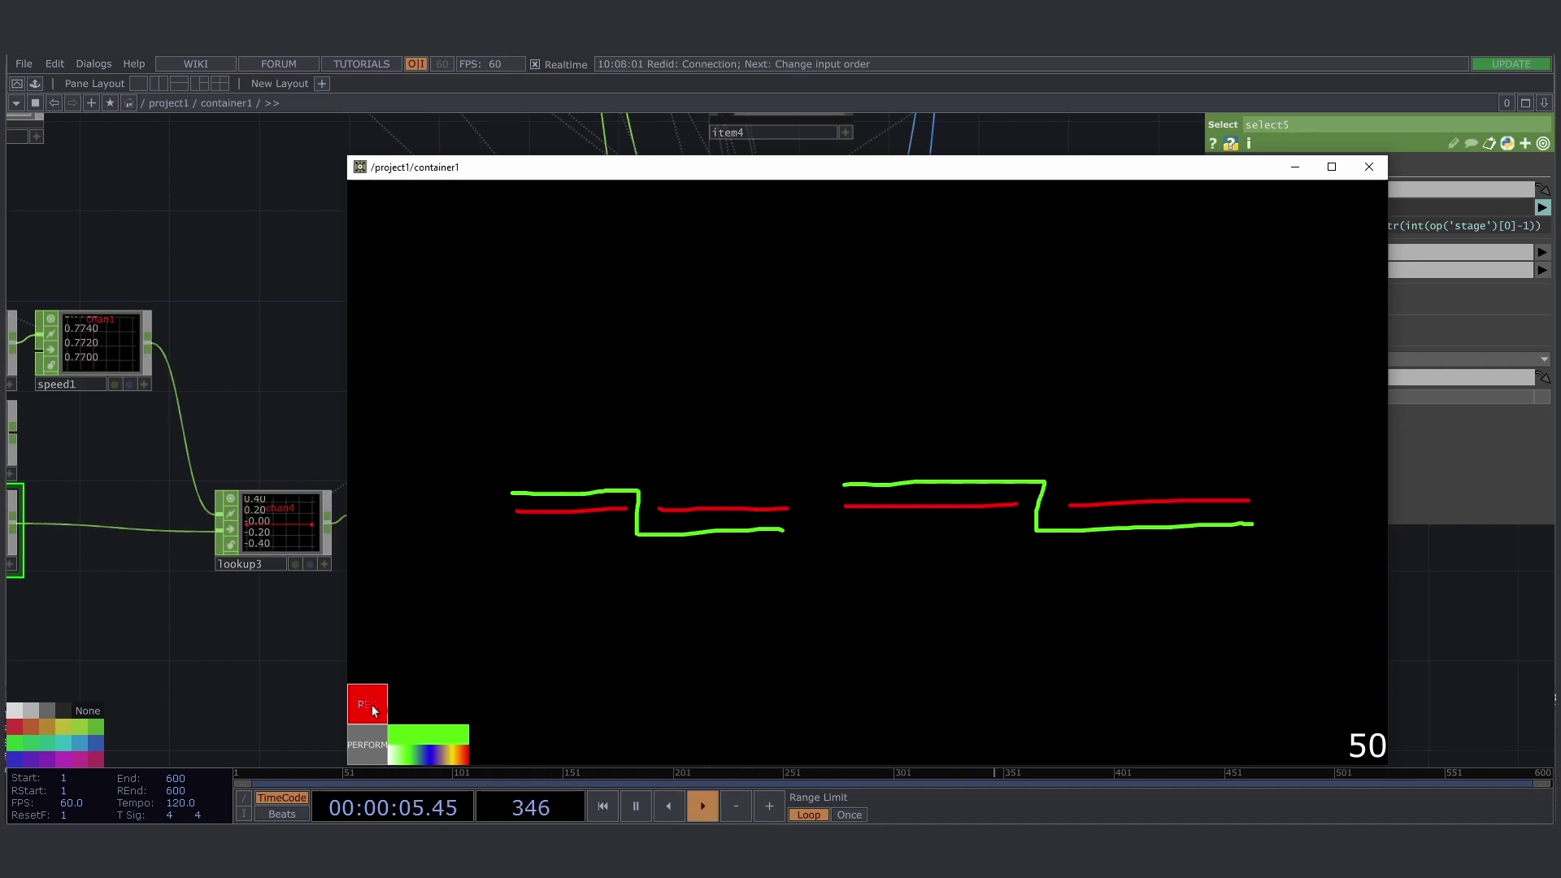
pyautogui.click(370, 704)
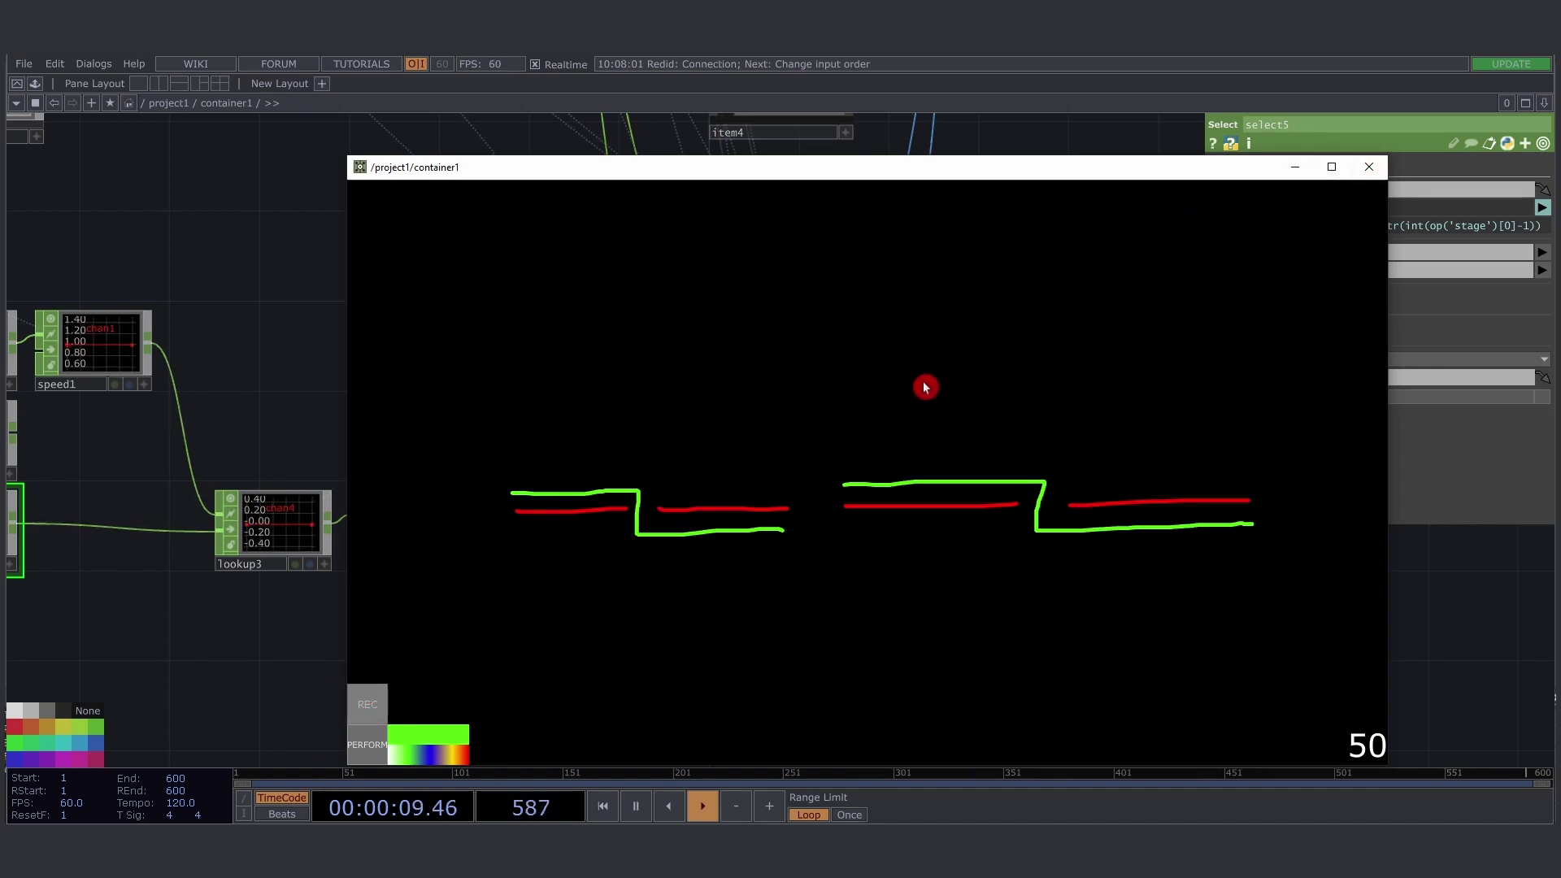
# - Close the canvas viewer and select TDMovieOut.9.mov in the Downloads Explorer window
pyautogui.hotkey('alt', 'F4')
pyautogui.hotkey('alt', 'Tab')
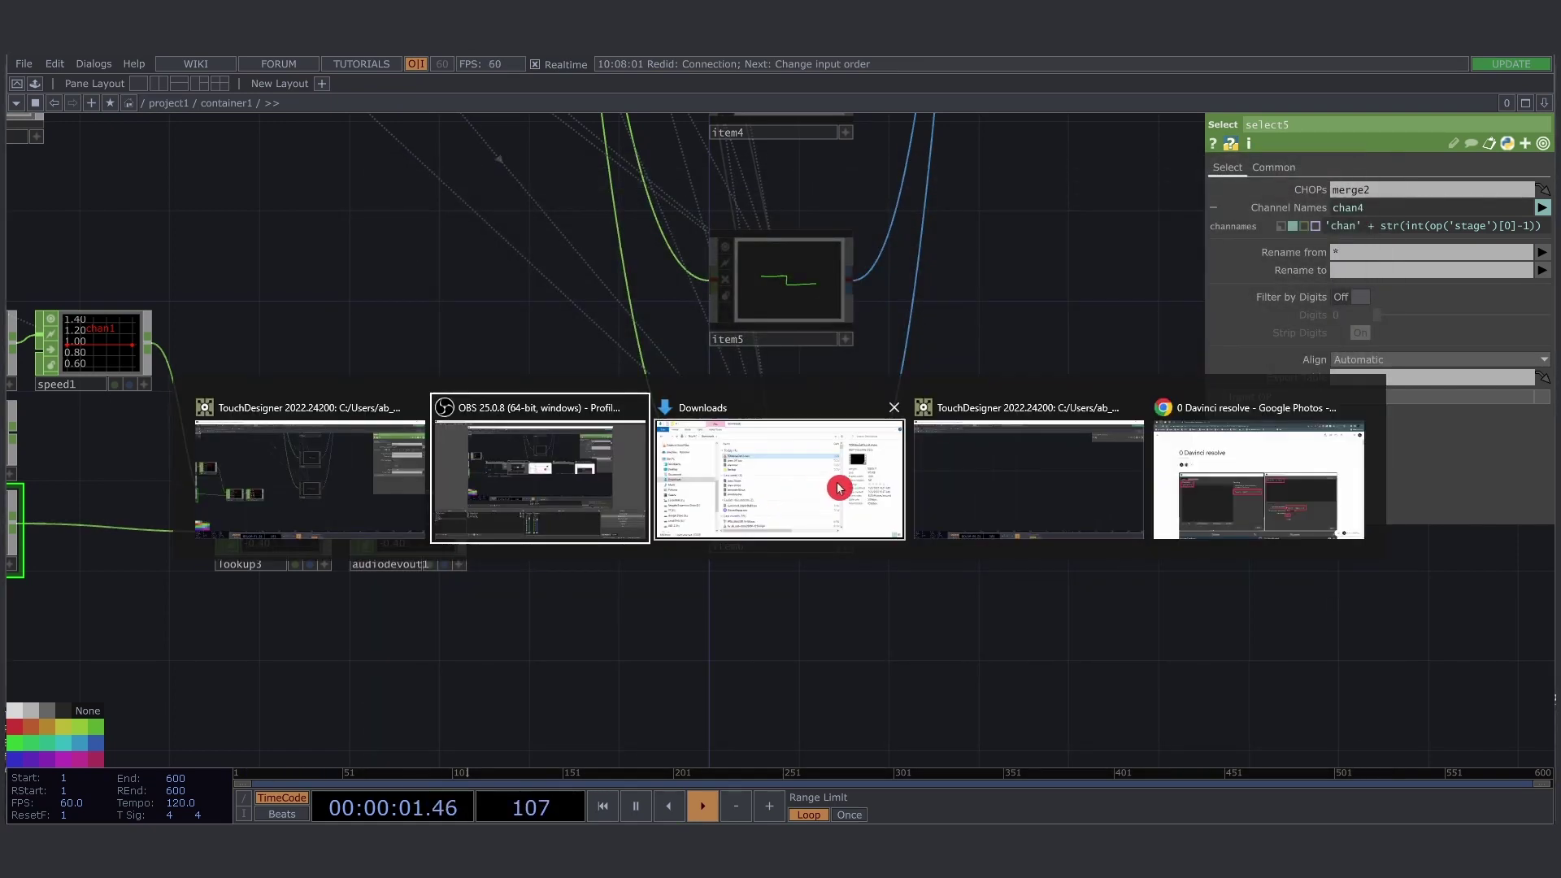
pyautogui.click(839, 487)
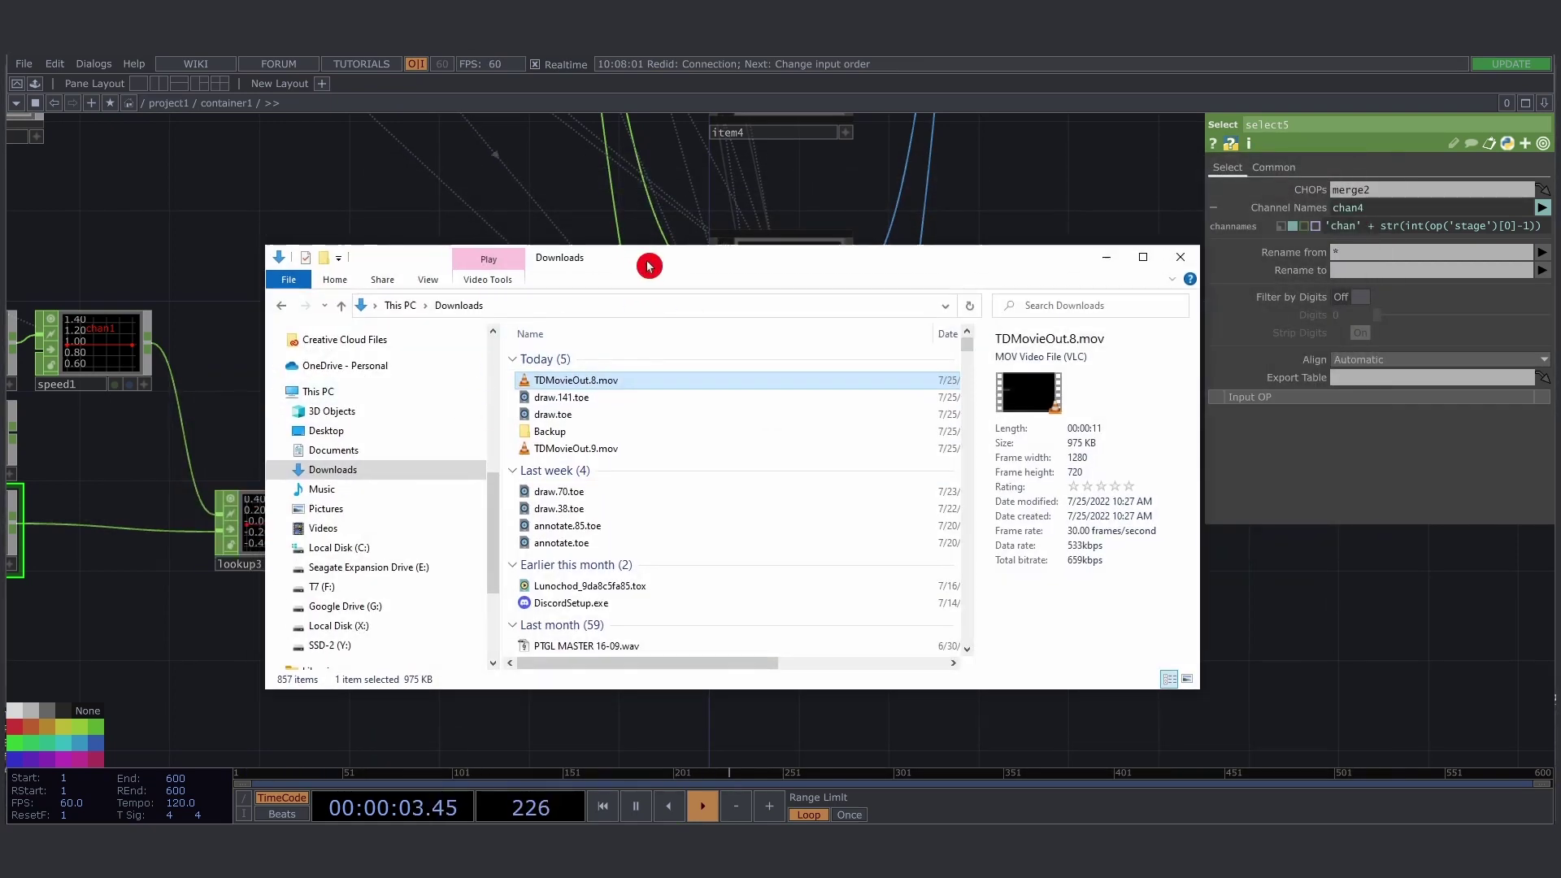
pyautogui.moveTo(649, 266); pyautogui.dragTo(652, 270)
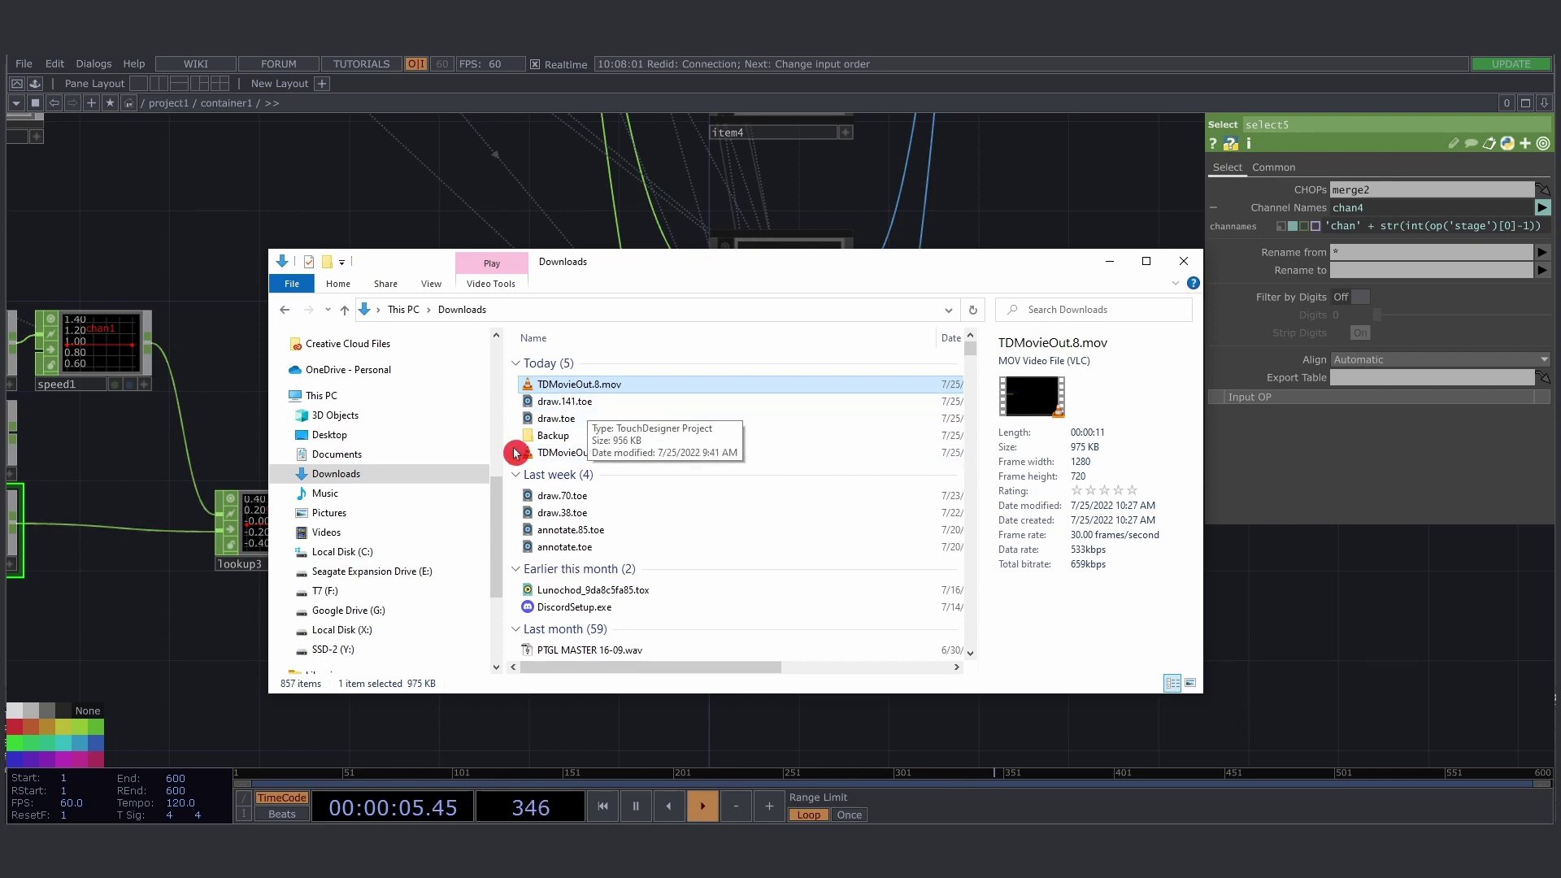
pyautogui.click(574, 452)
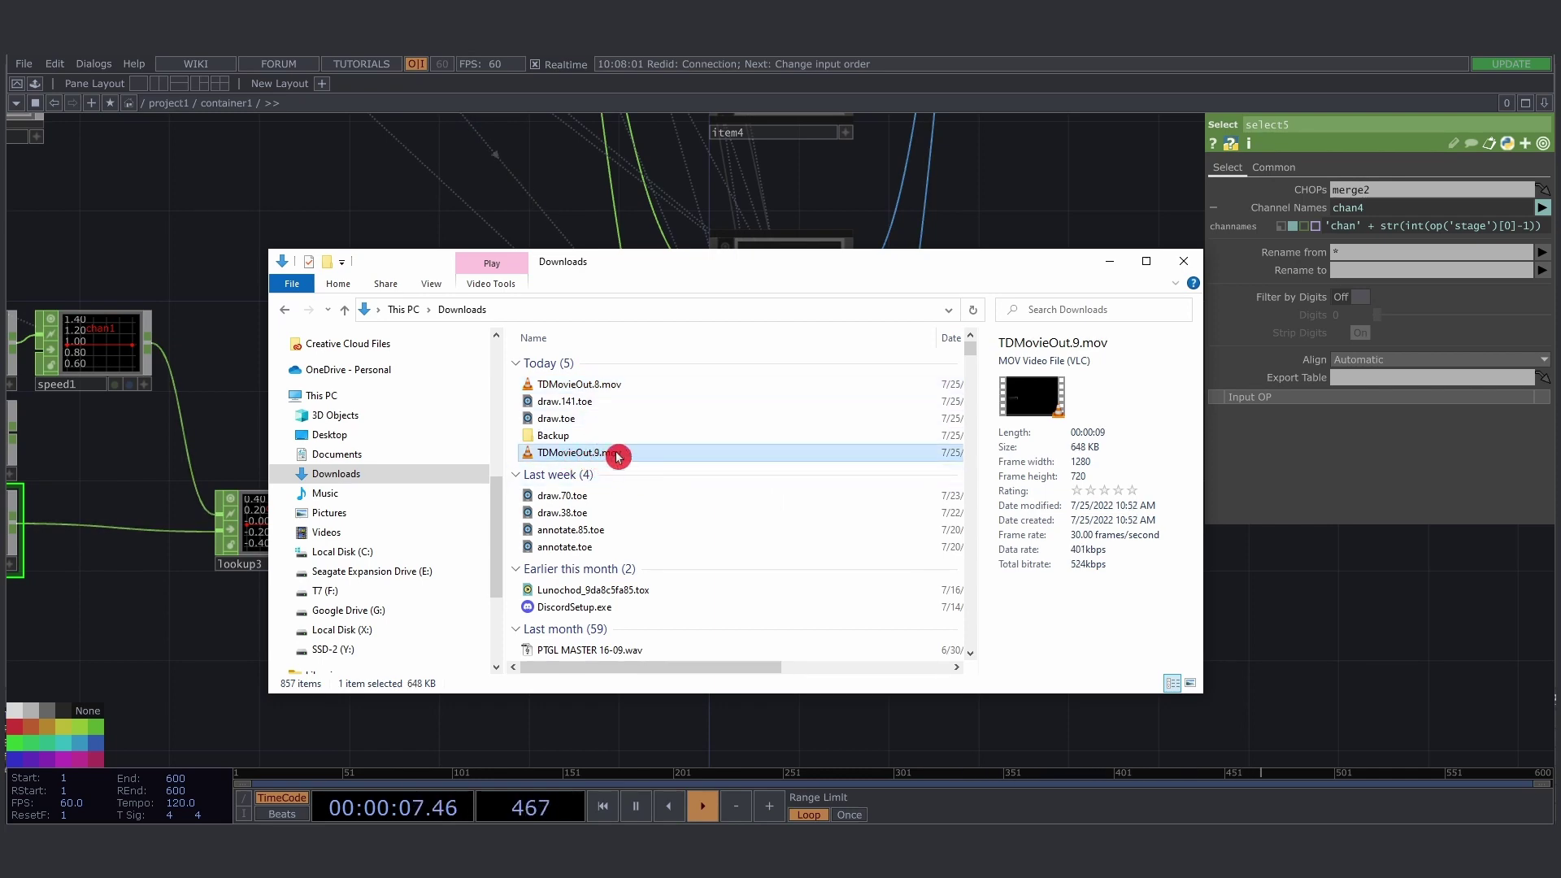